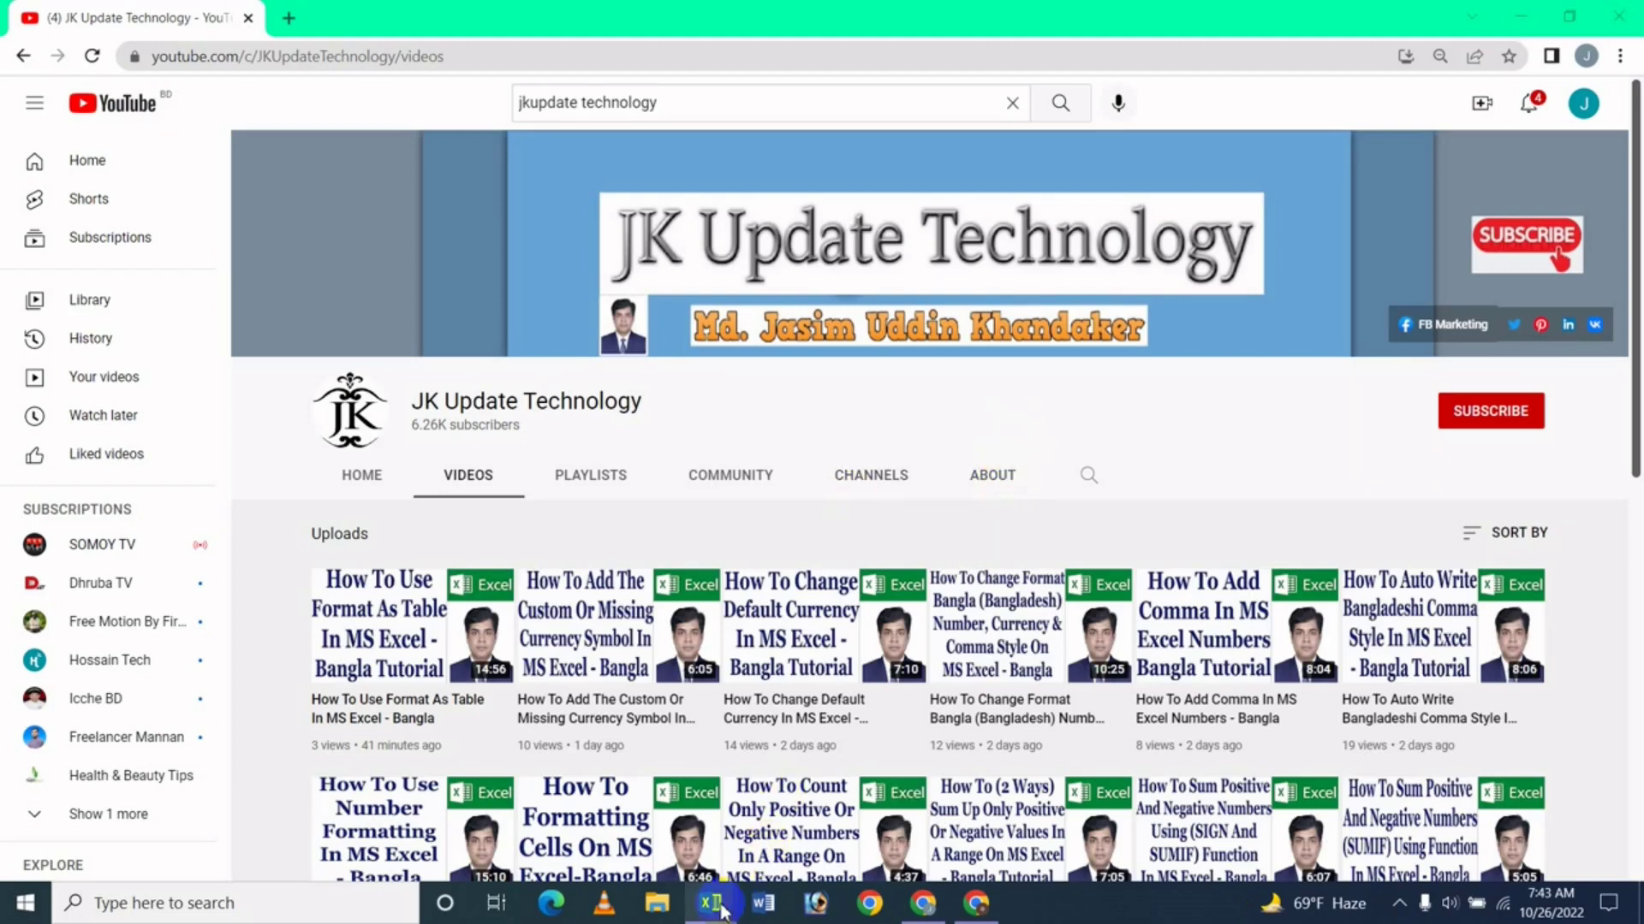
- Switch from YouTube to the Employee Sales Report workbook in Excel
mouse_move(710, 902)
click(643, 824)
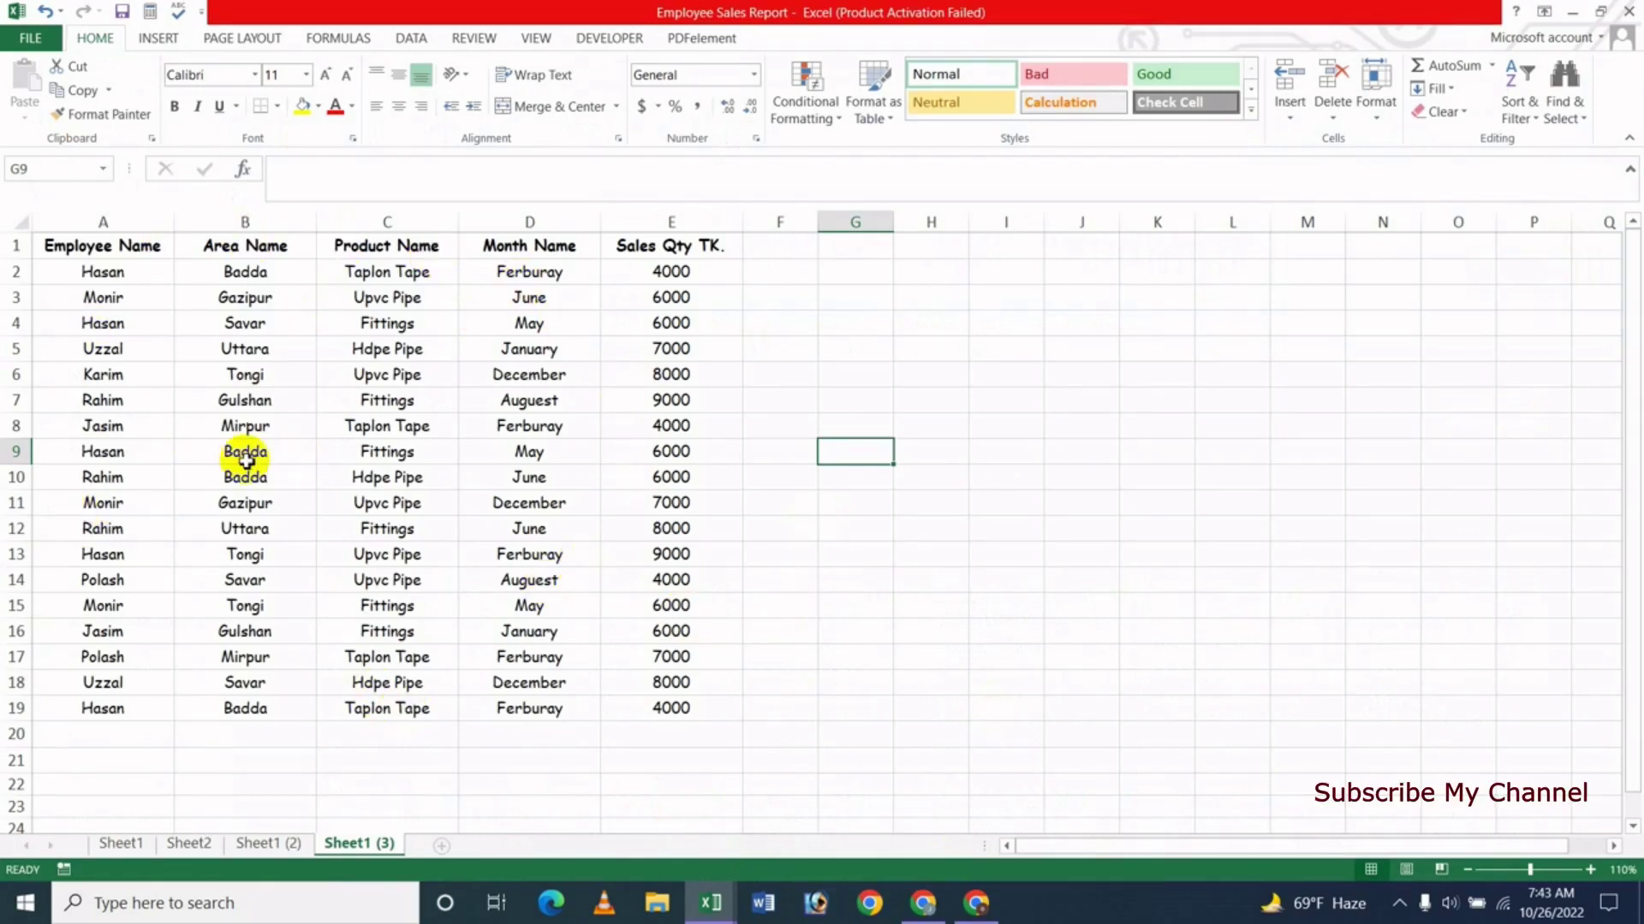
- Select the employee sales table A1:E19
click(469, 451)
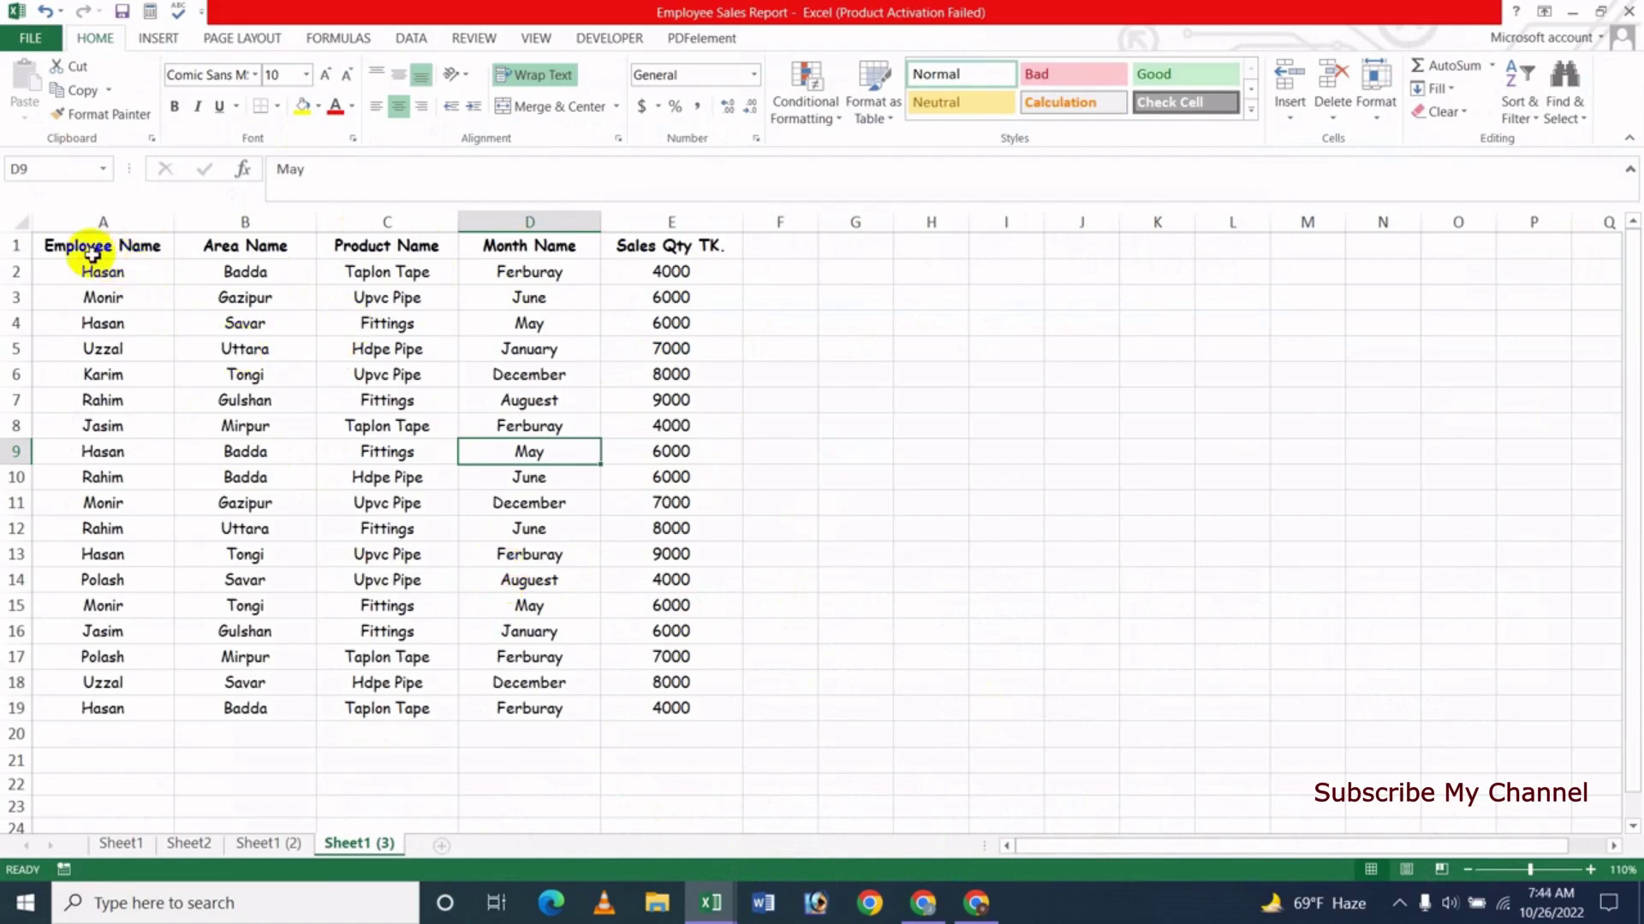
drag(93, 254, 633, 697)
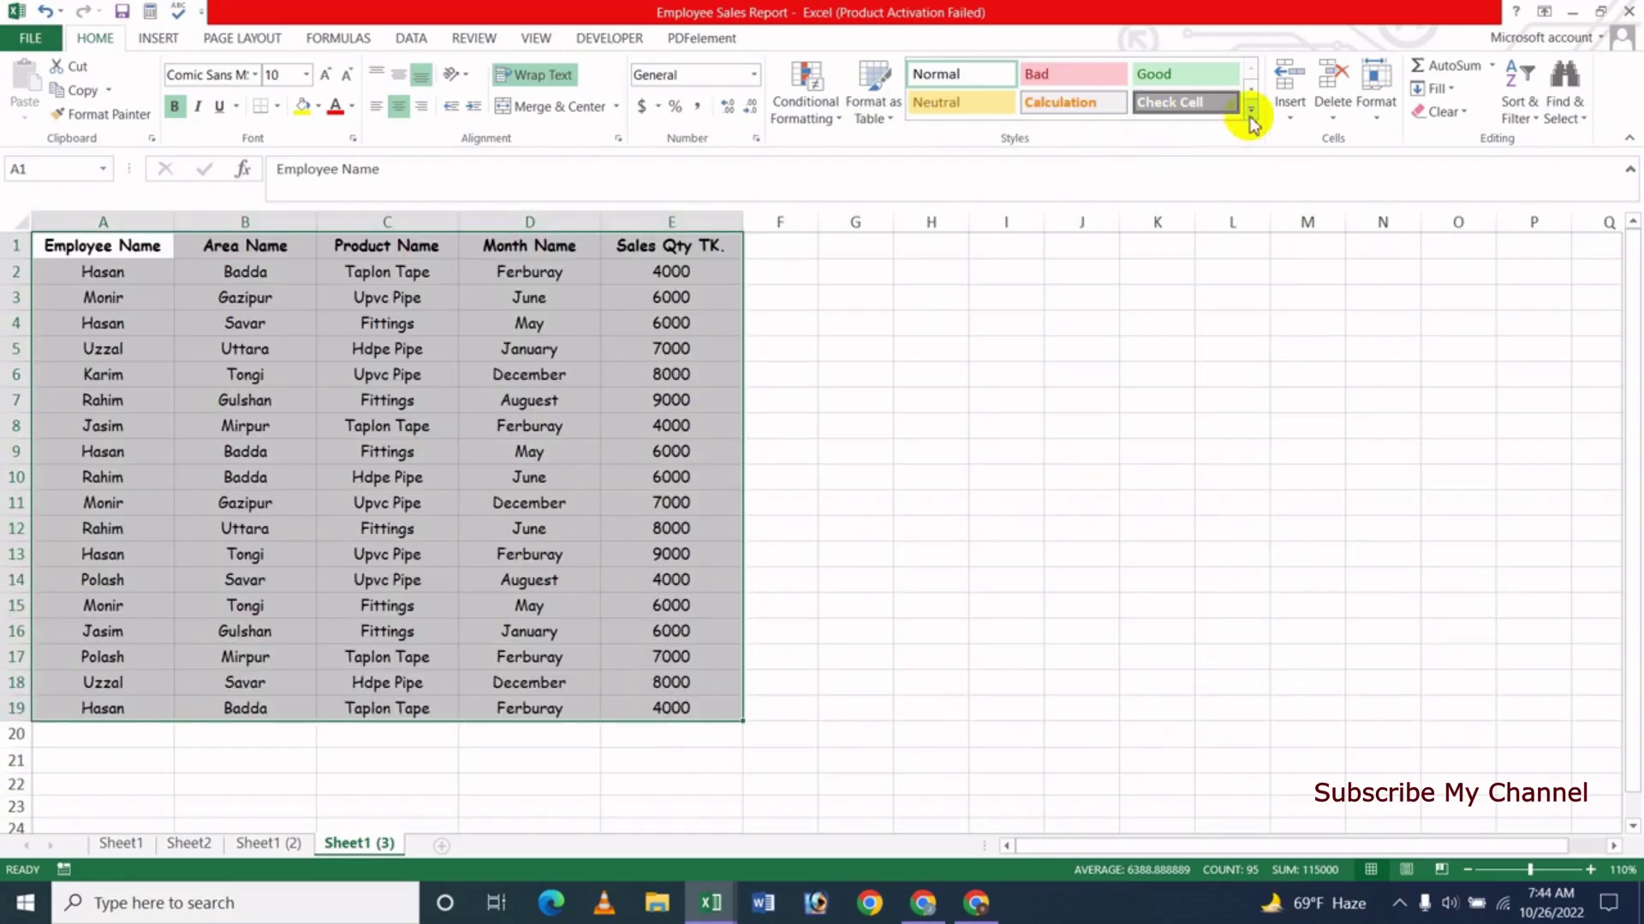
click(1250, 115)
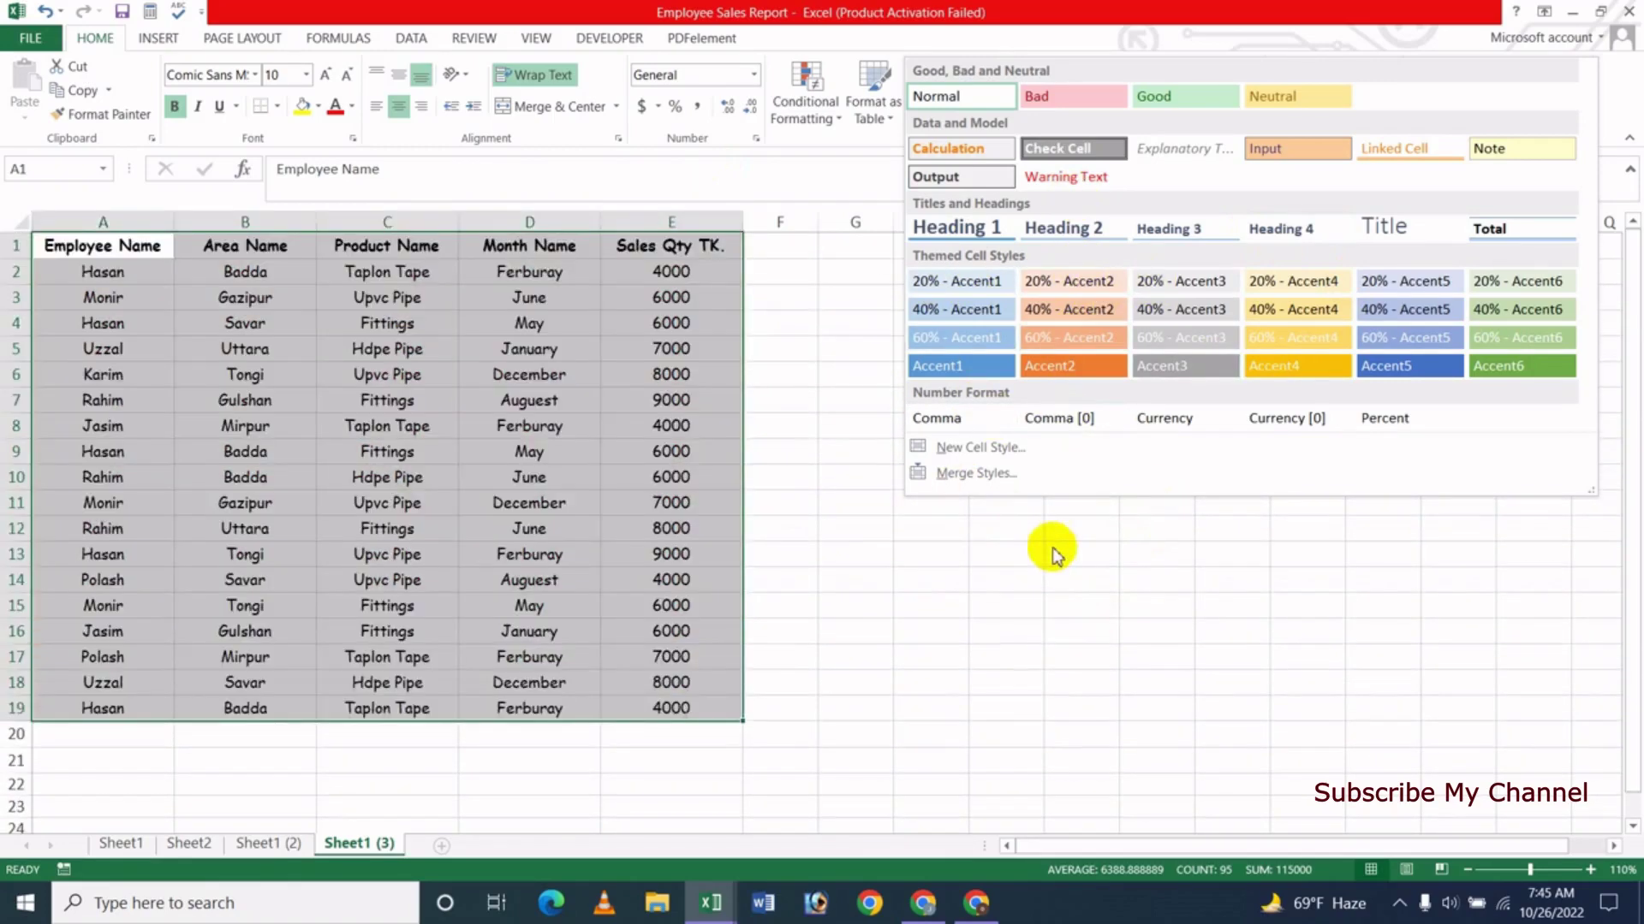
click(1006, 593)
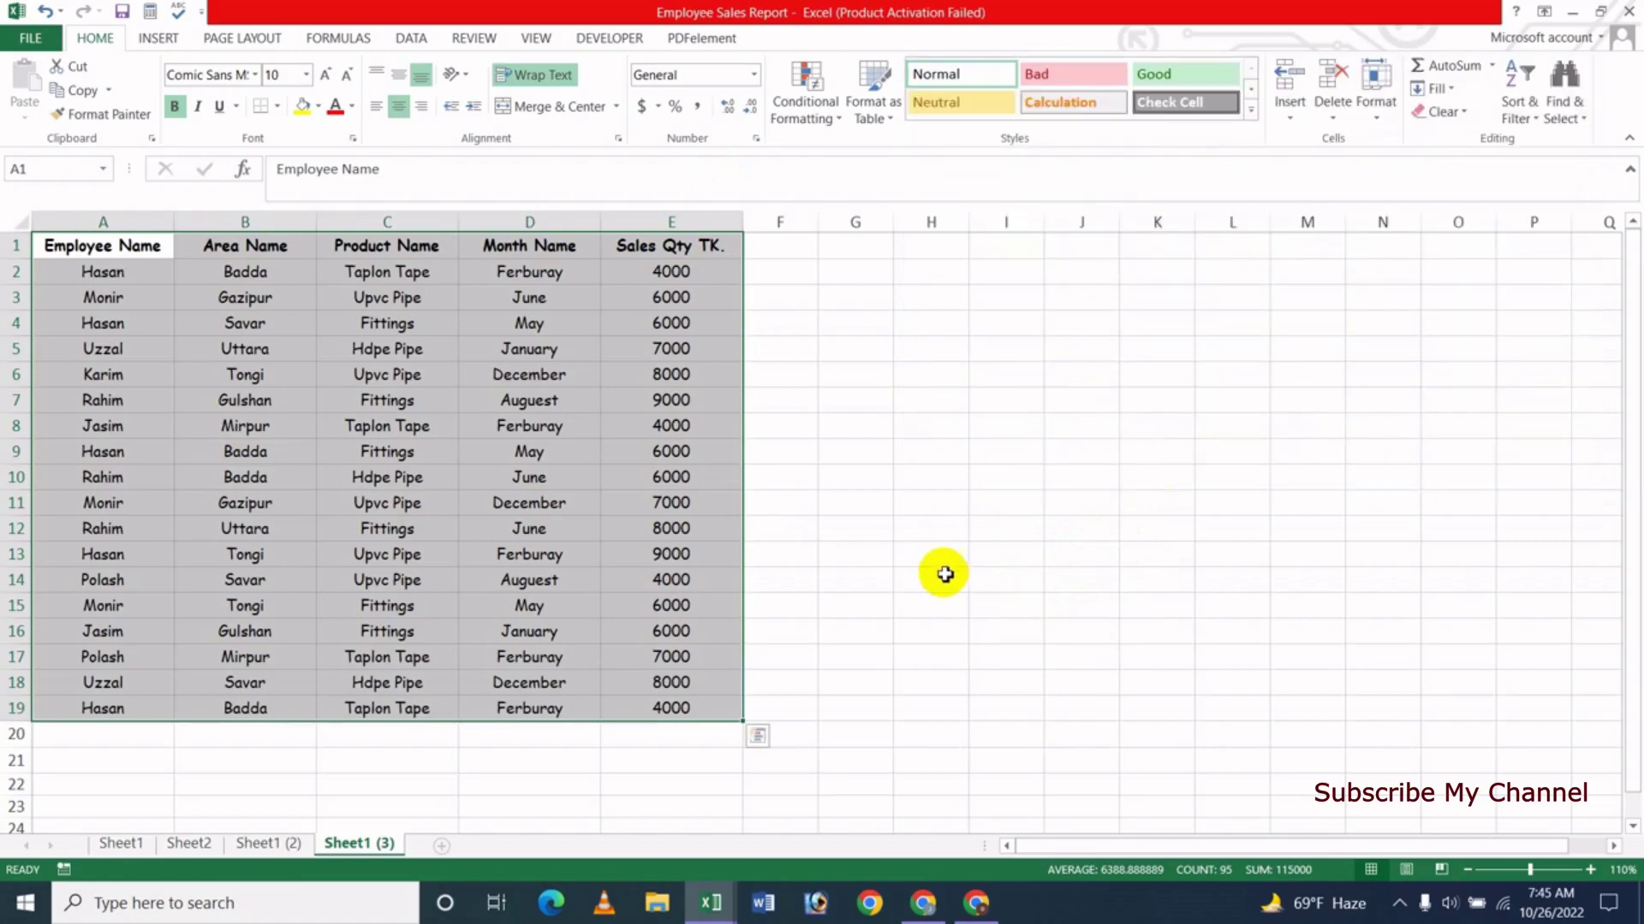
click(932, 476)
mouse_move(711, 902)
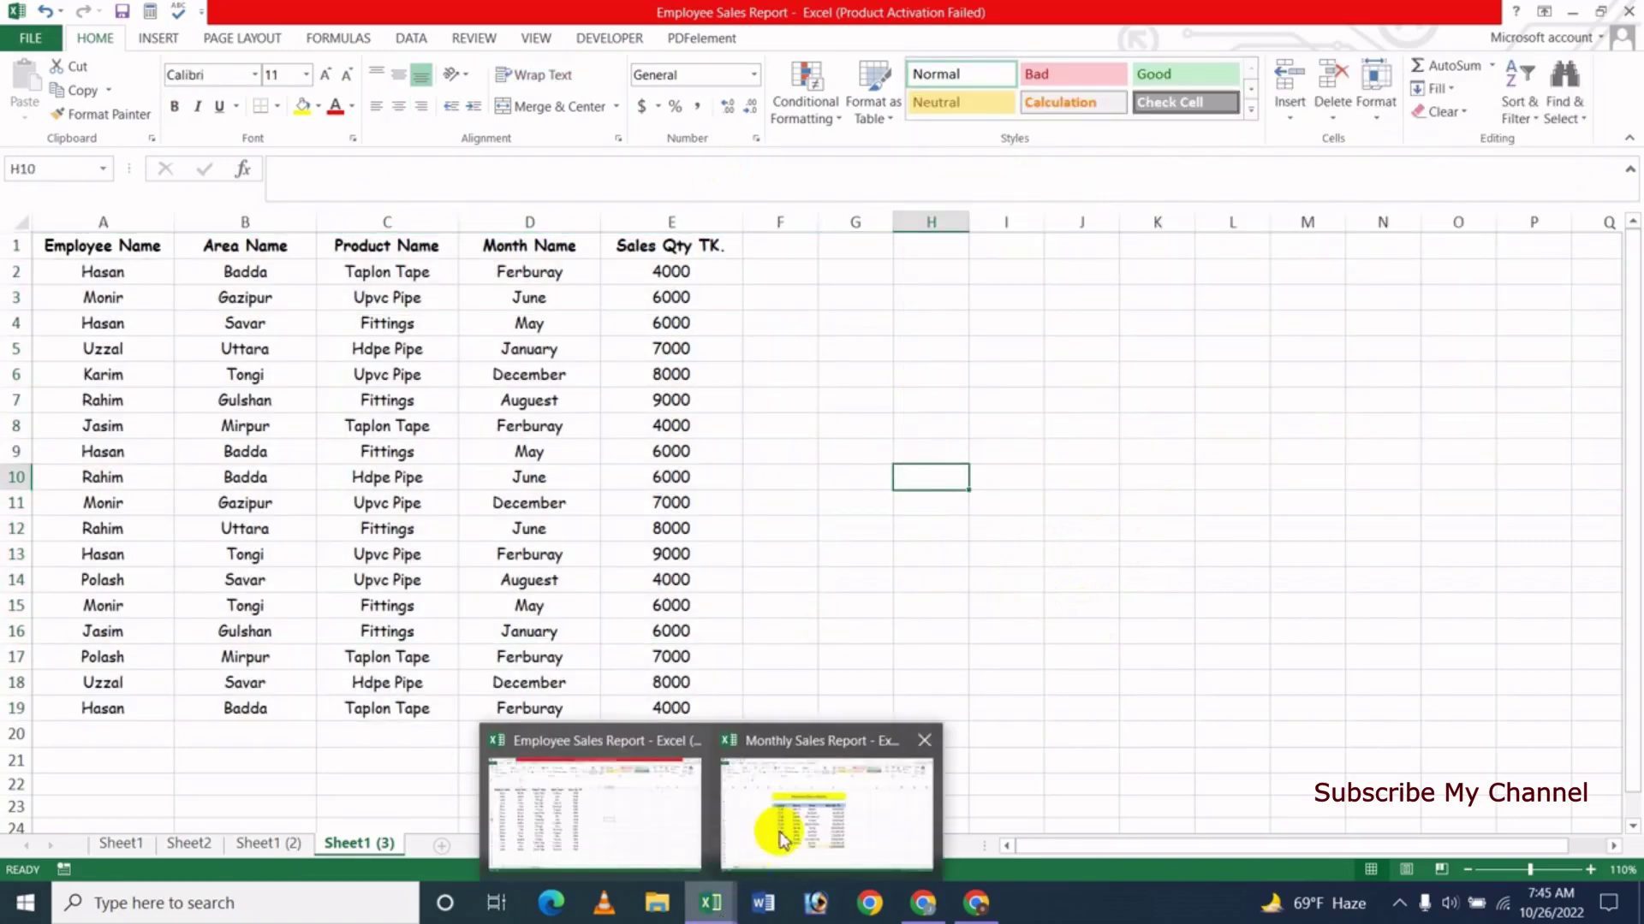
- In Monthly Sales Report, give the E2 title the Title style, then select headers E4:H4
click(784, 822)
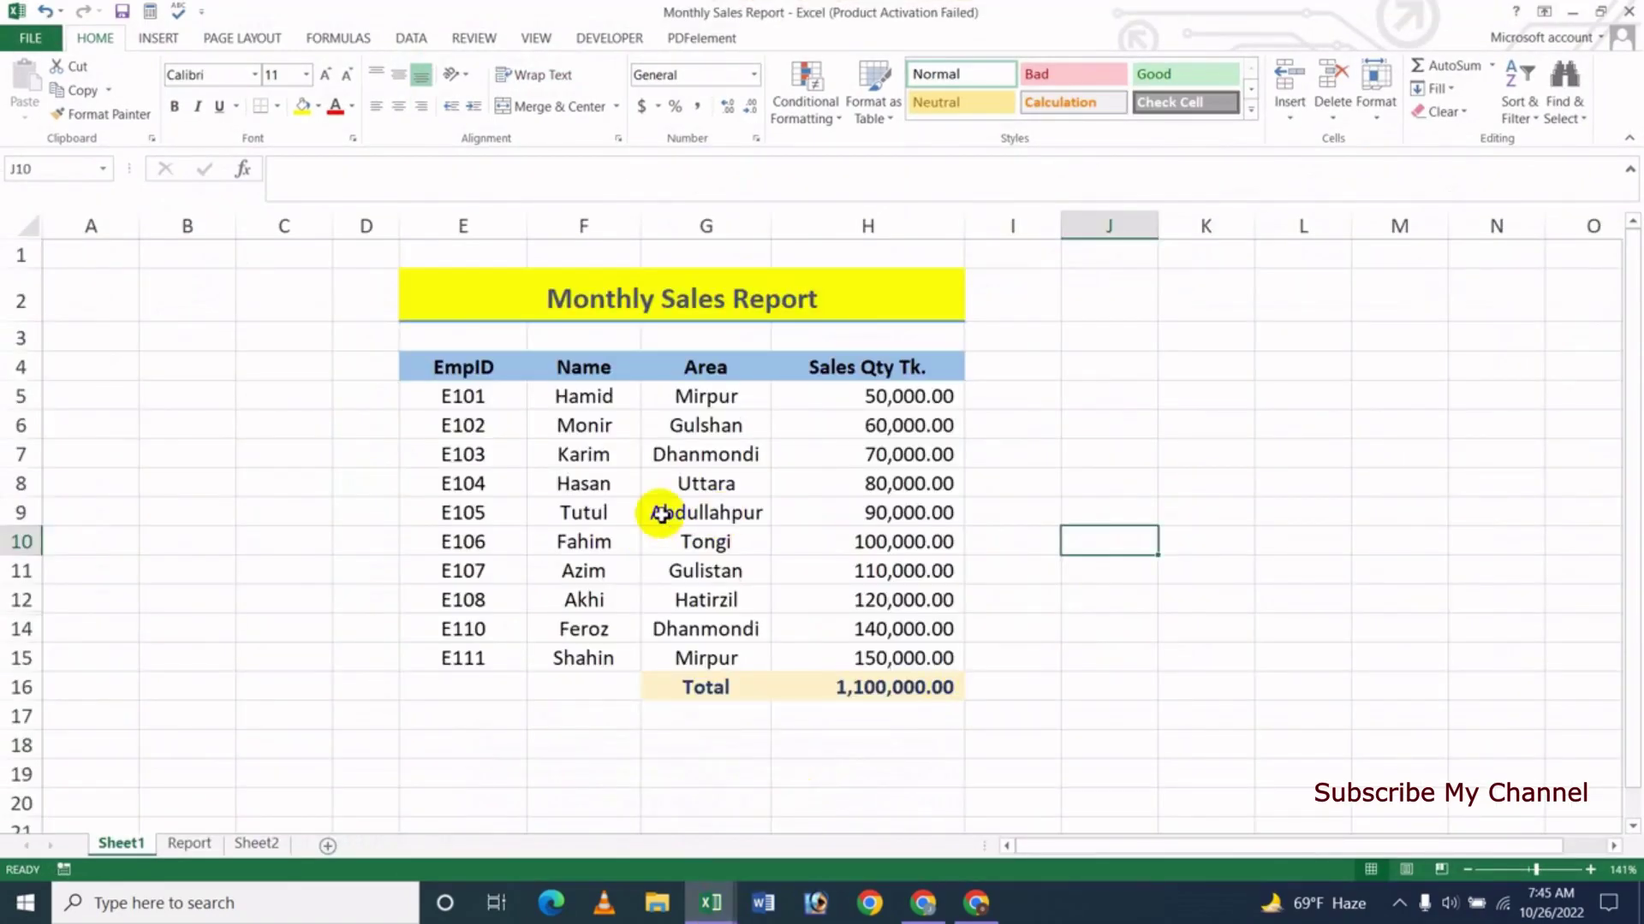
click(544, 507)
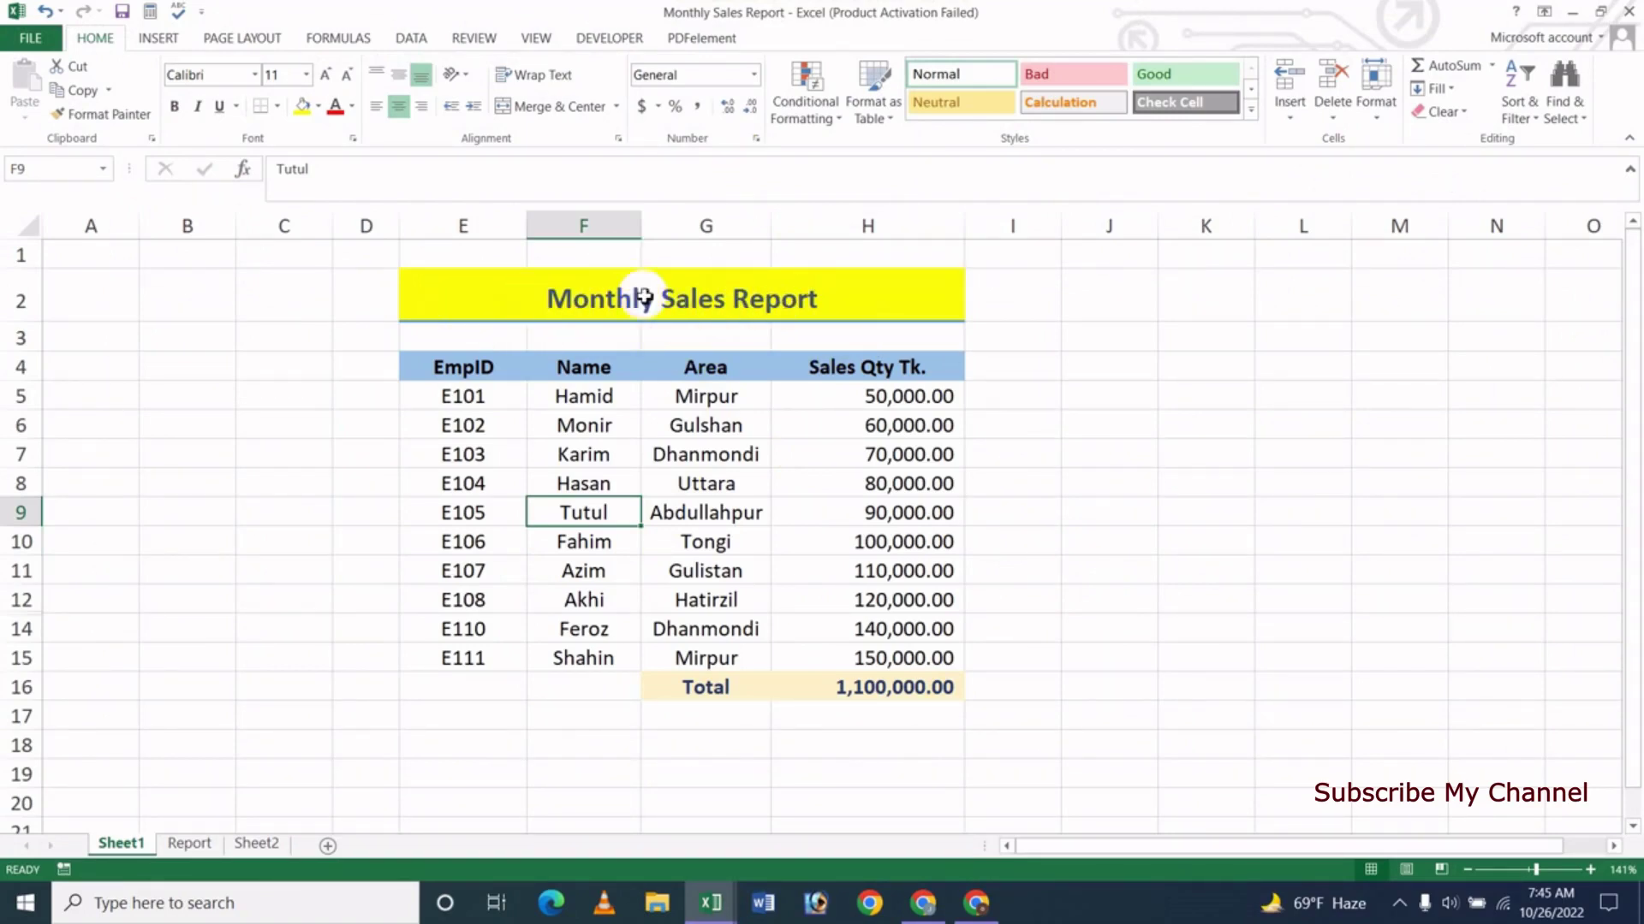
click(563, 309)
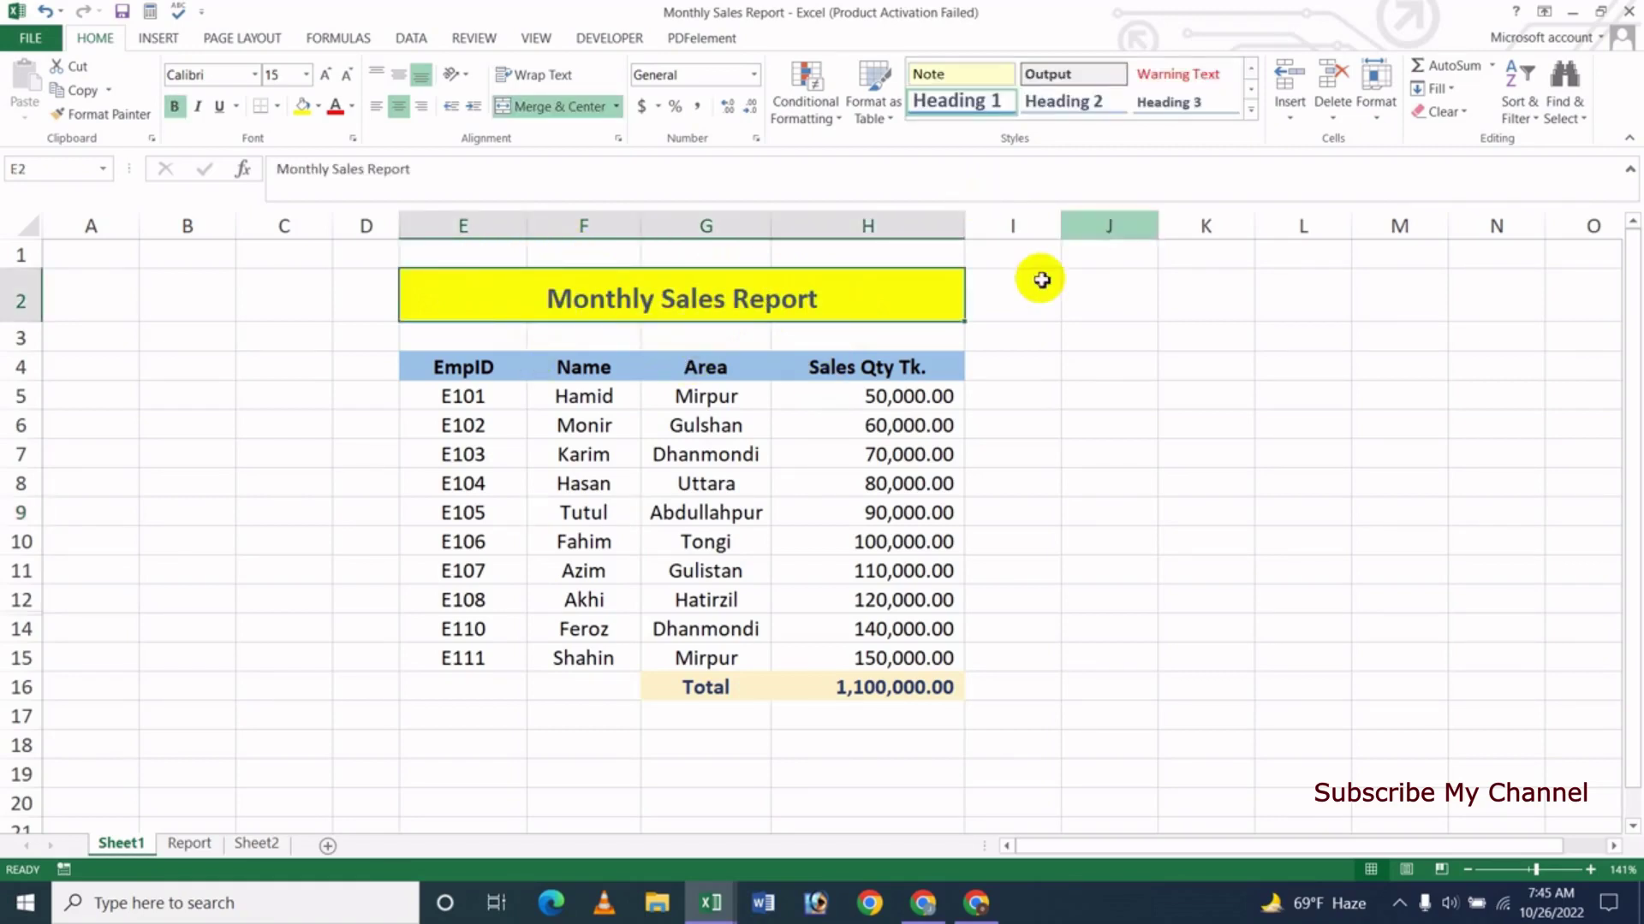
click(1252, 111)
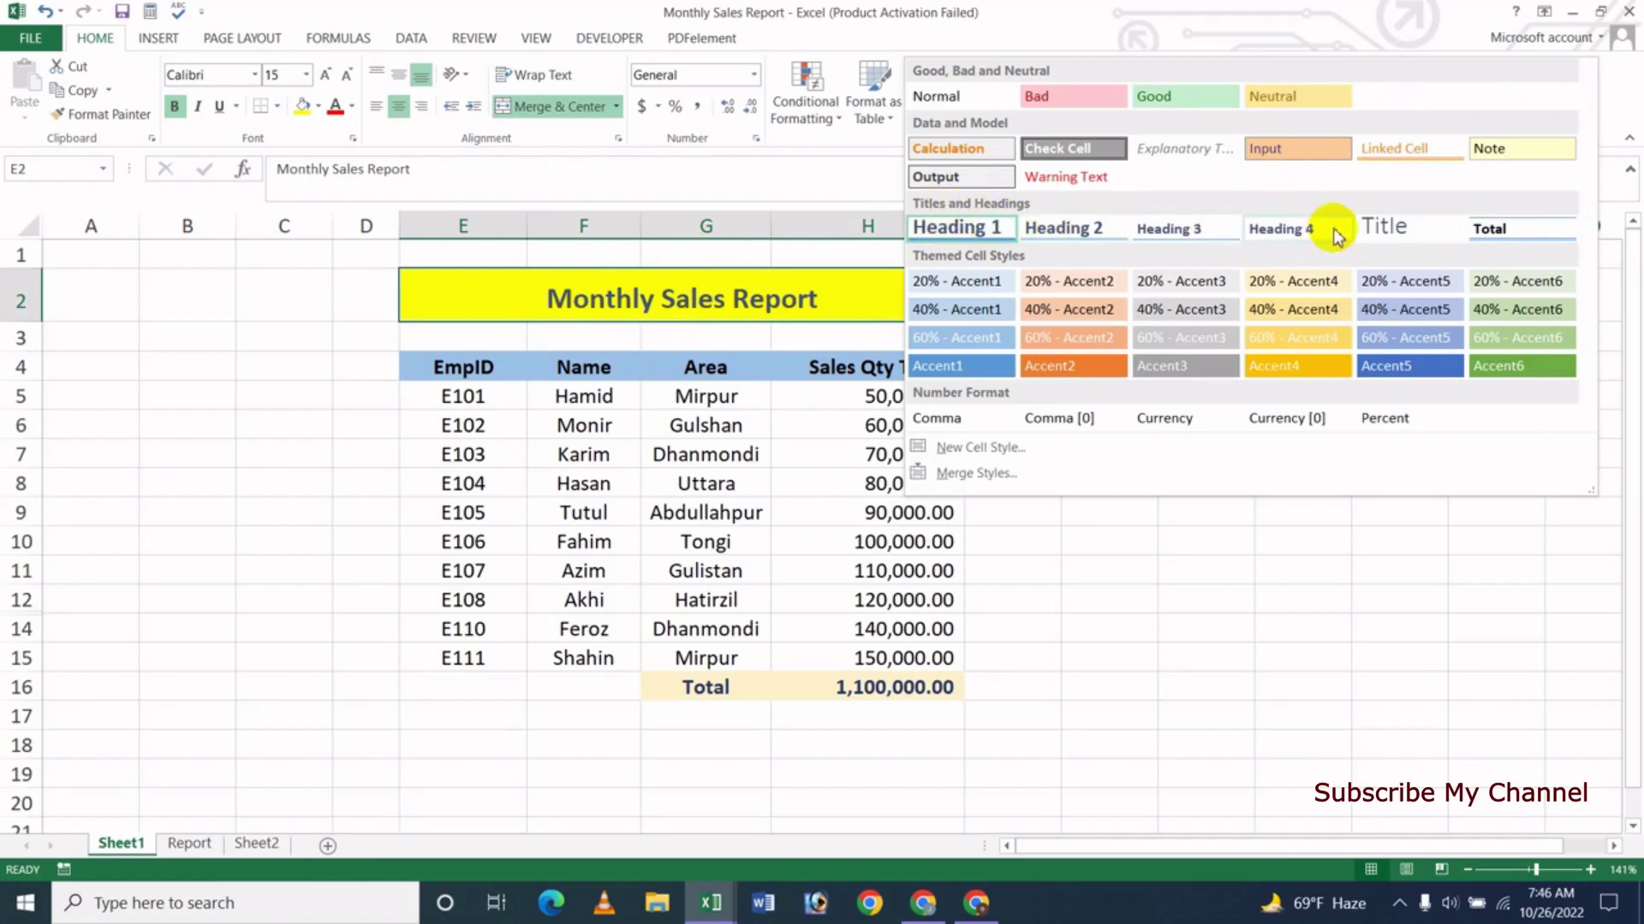
click(1380, 225)
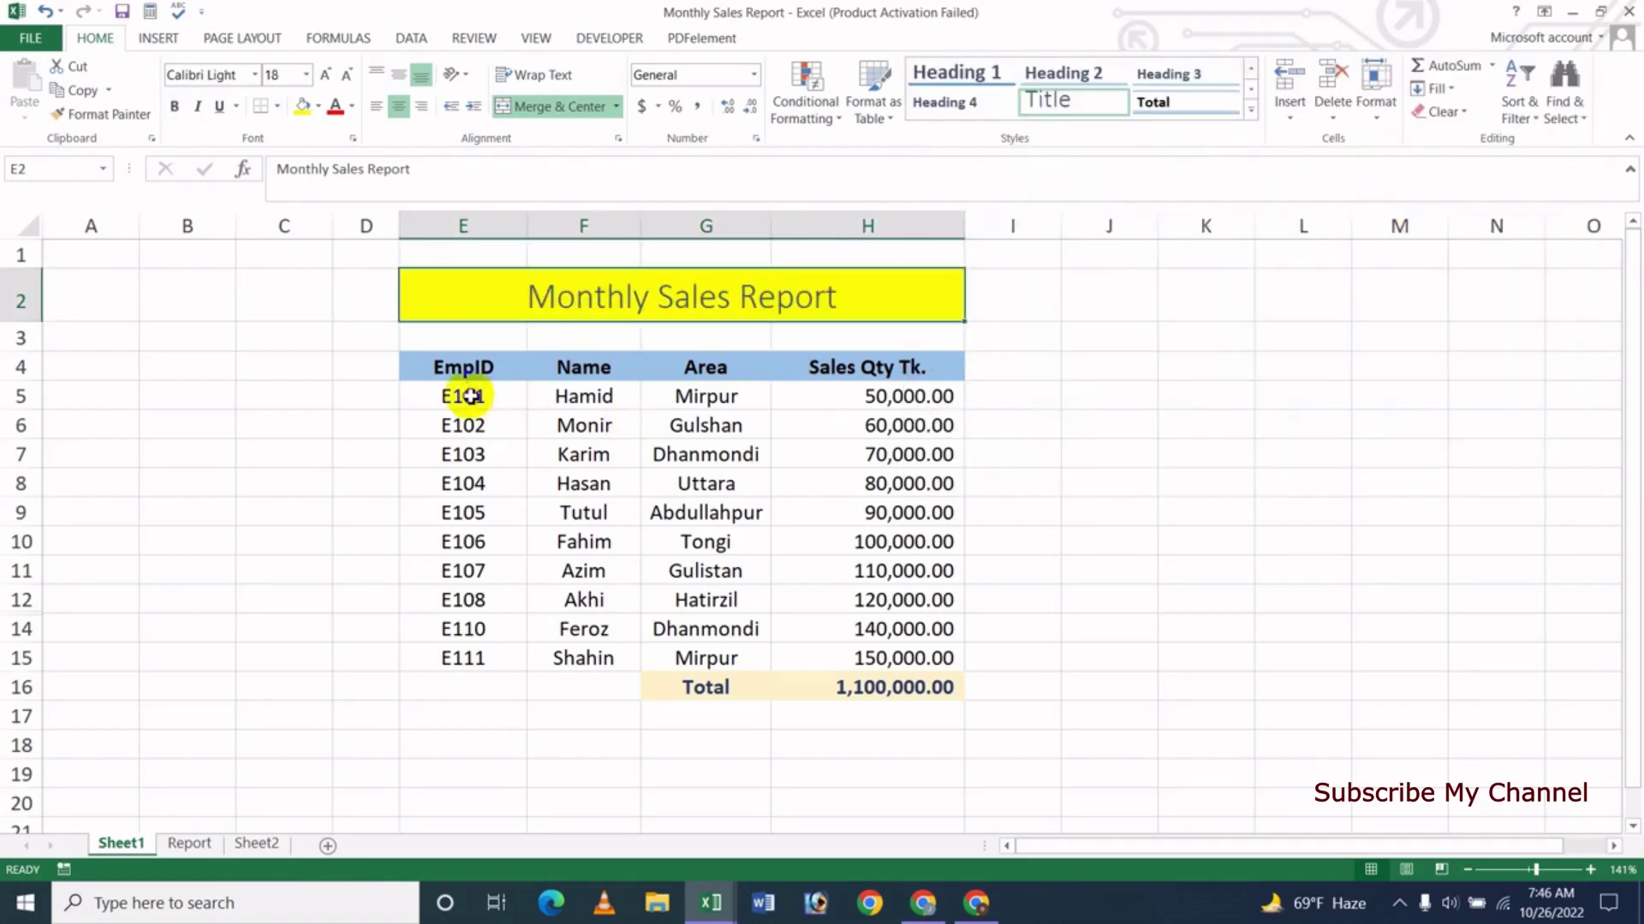
drag(424, 372, 882, 371)
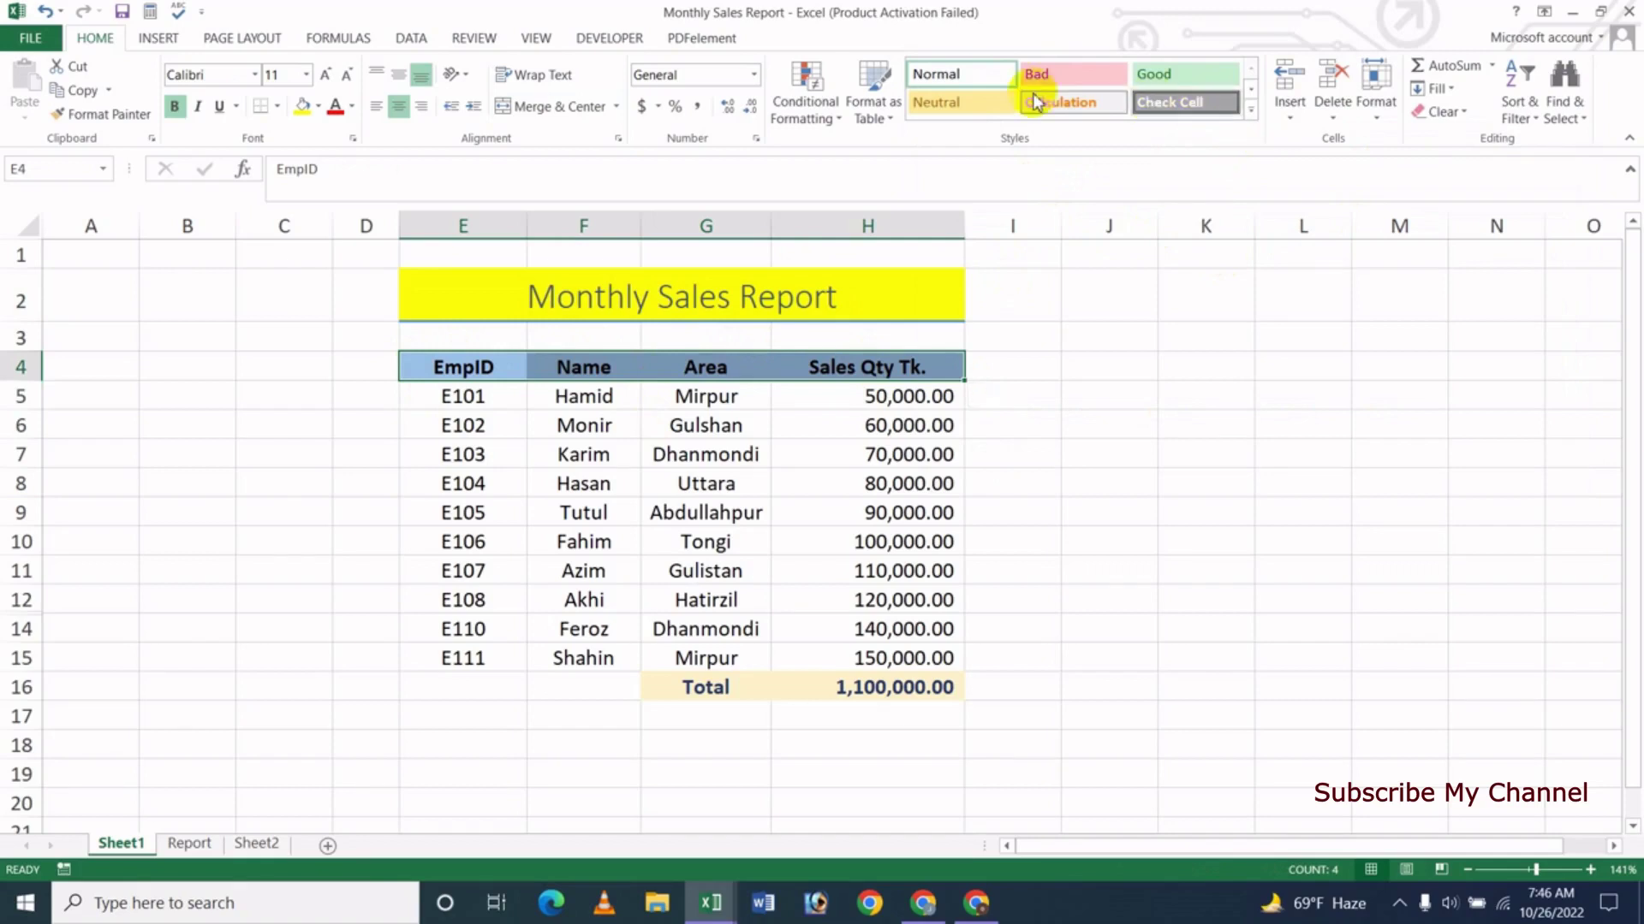
- Apply Heading 2 to the E4:H4 header row, then select the employee rows below
click(1249, 114)
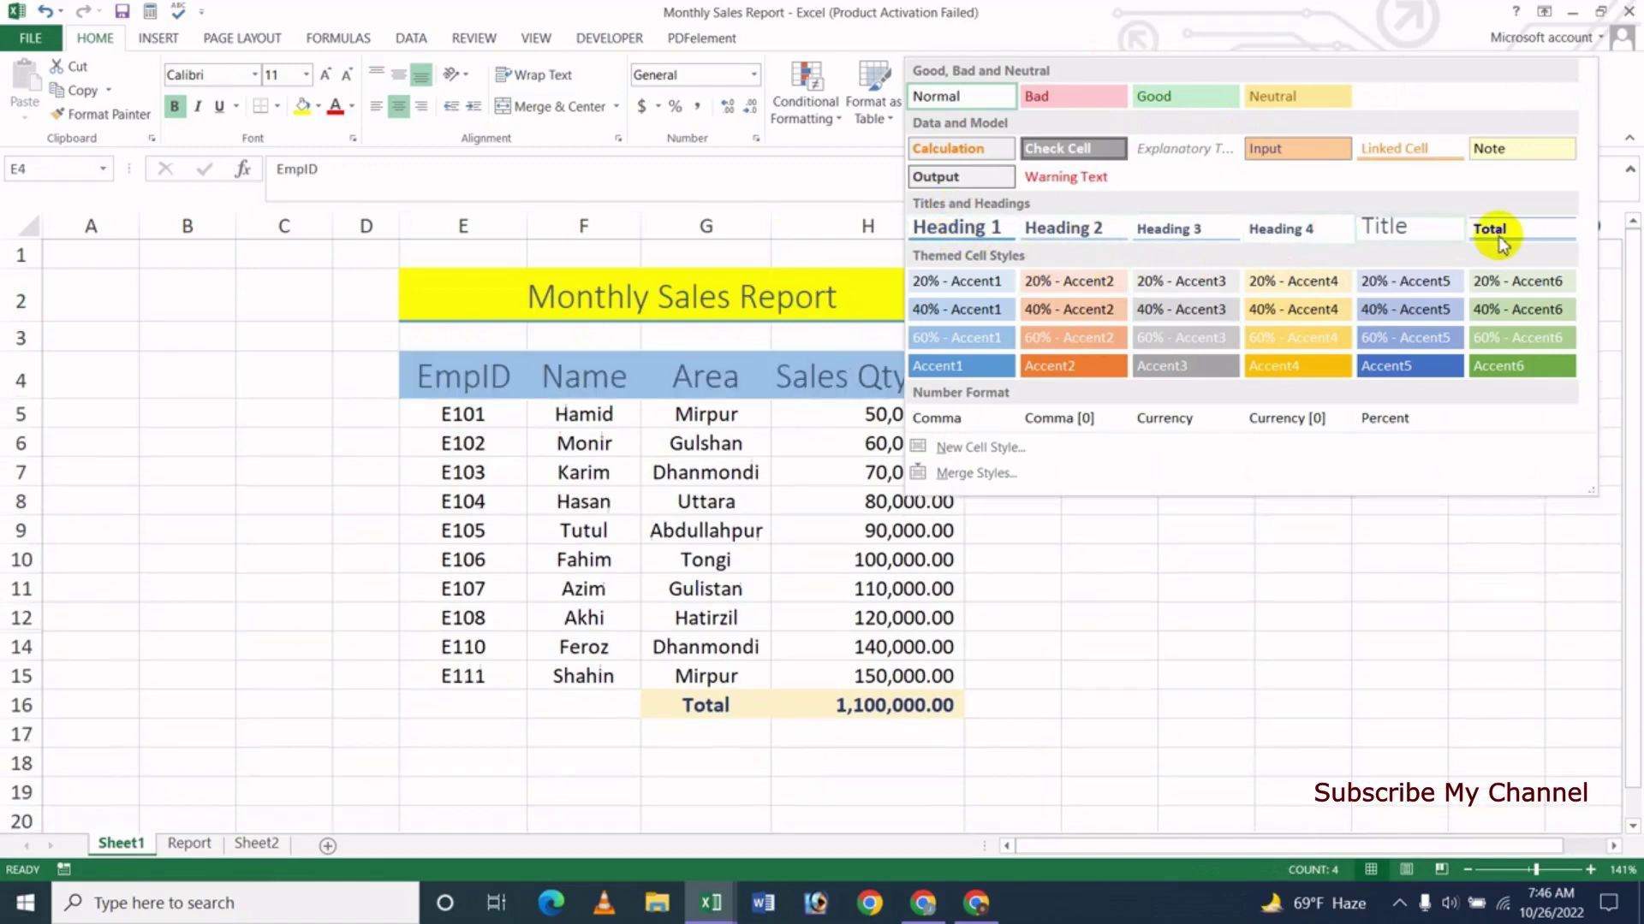
click(1117, 370)
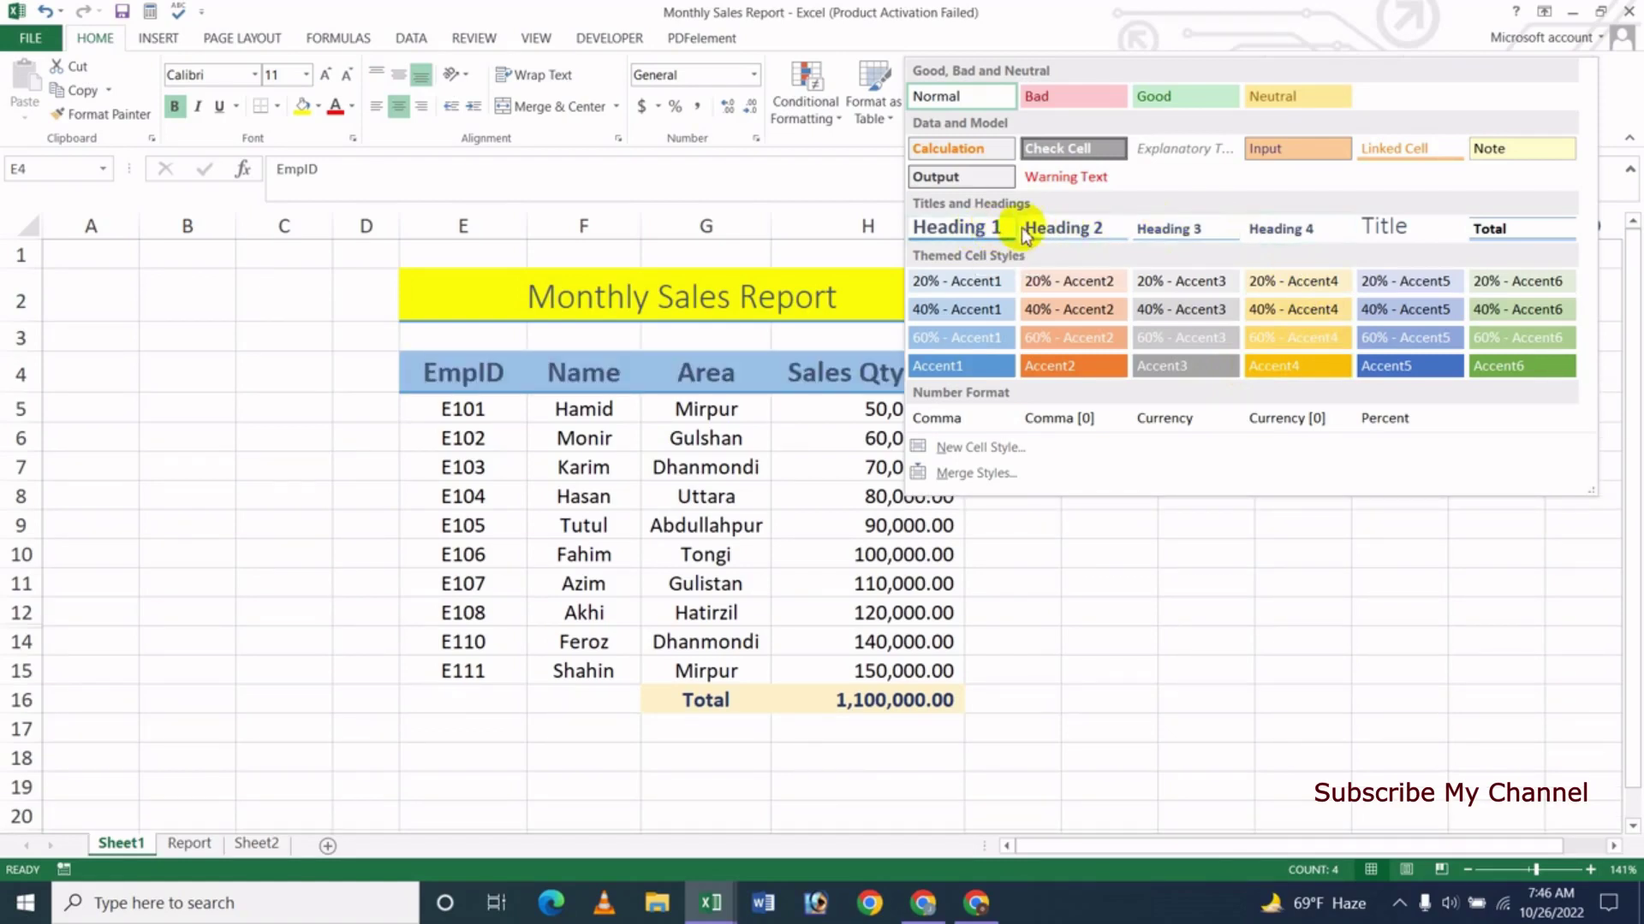
click(1061, 232)
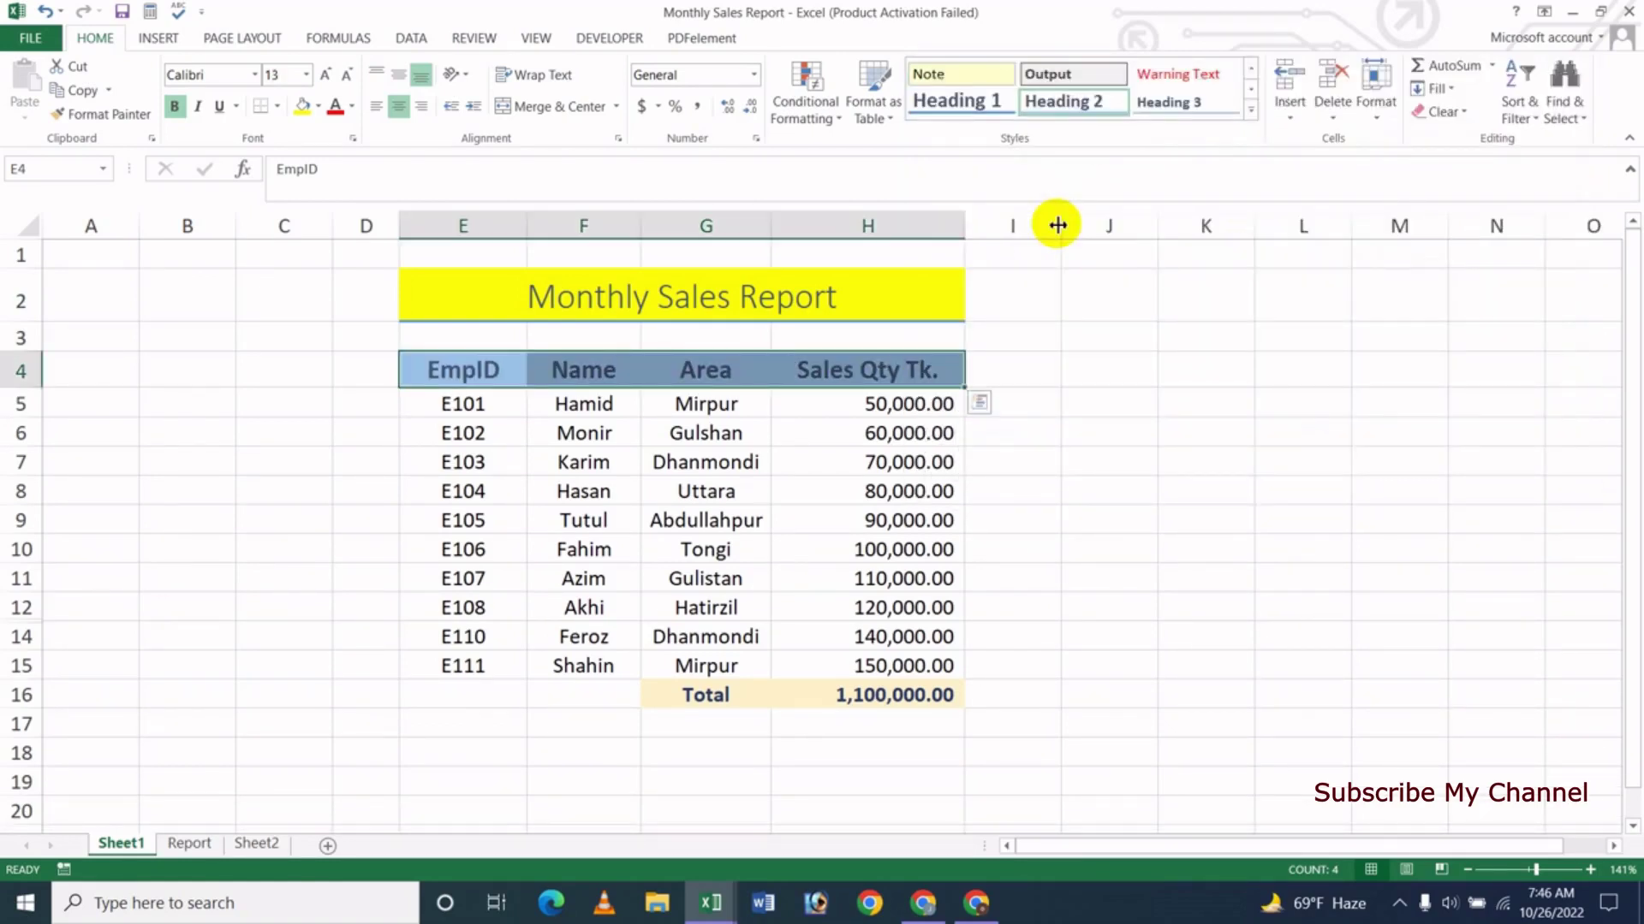
click(661, 470)
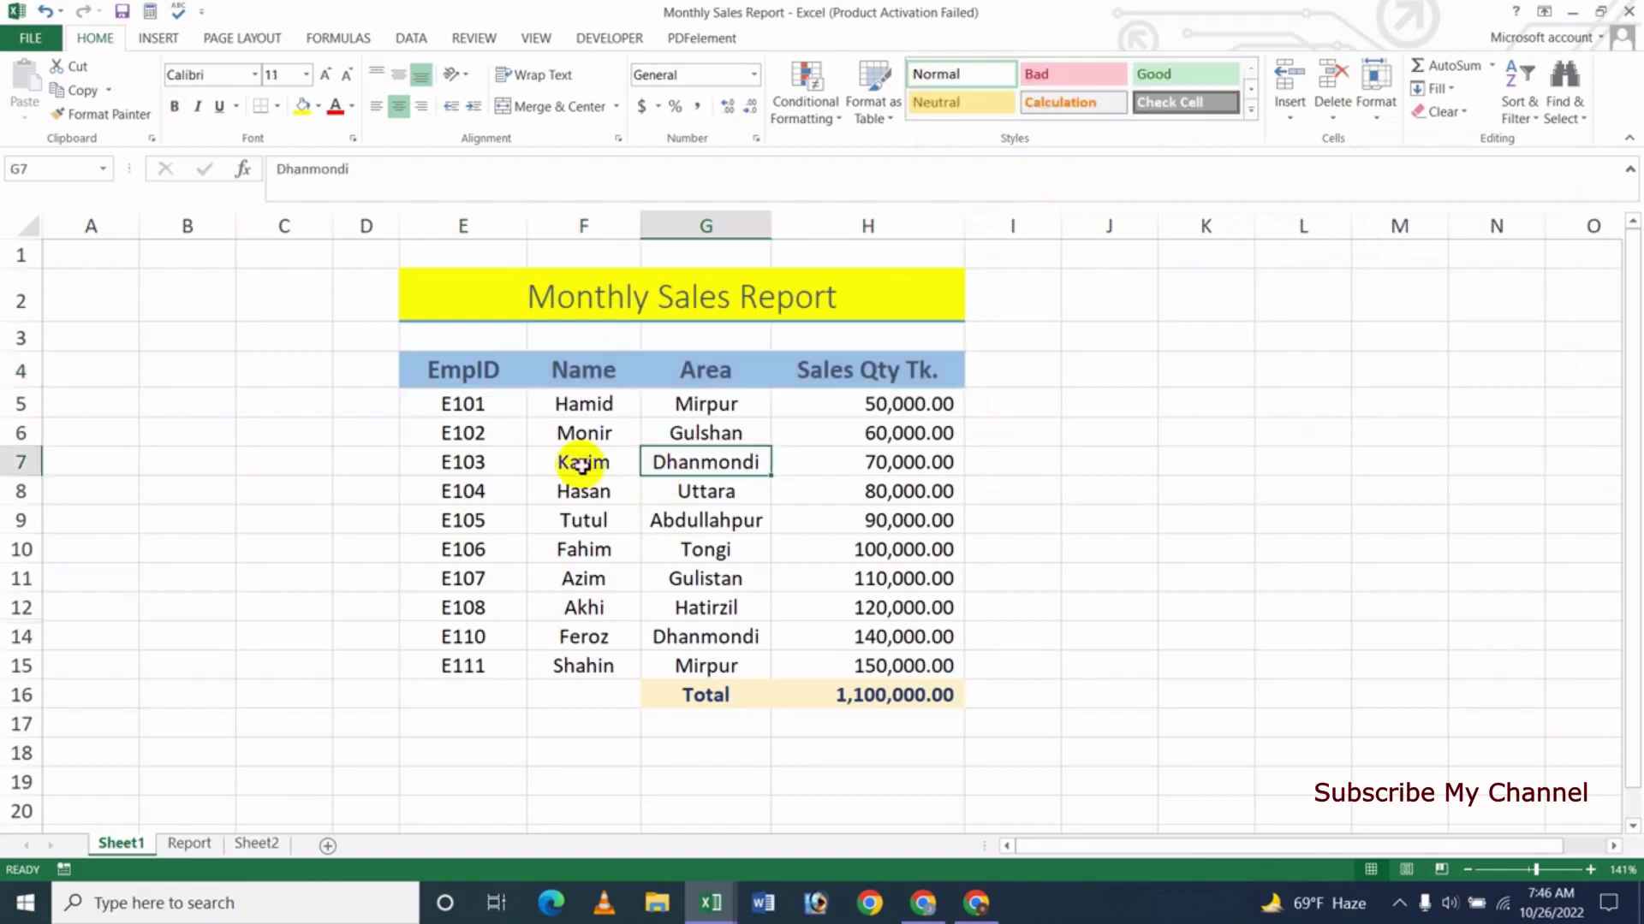
mouse_move(453, 406)
mouse_down()
mouse_move(705, 634)
mouse_move(870, 639)
mouse_move(859, 658)
mouse_up()
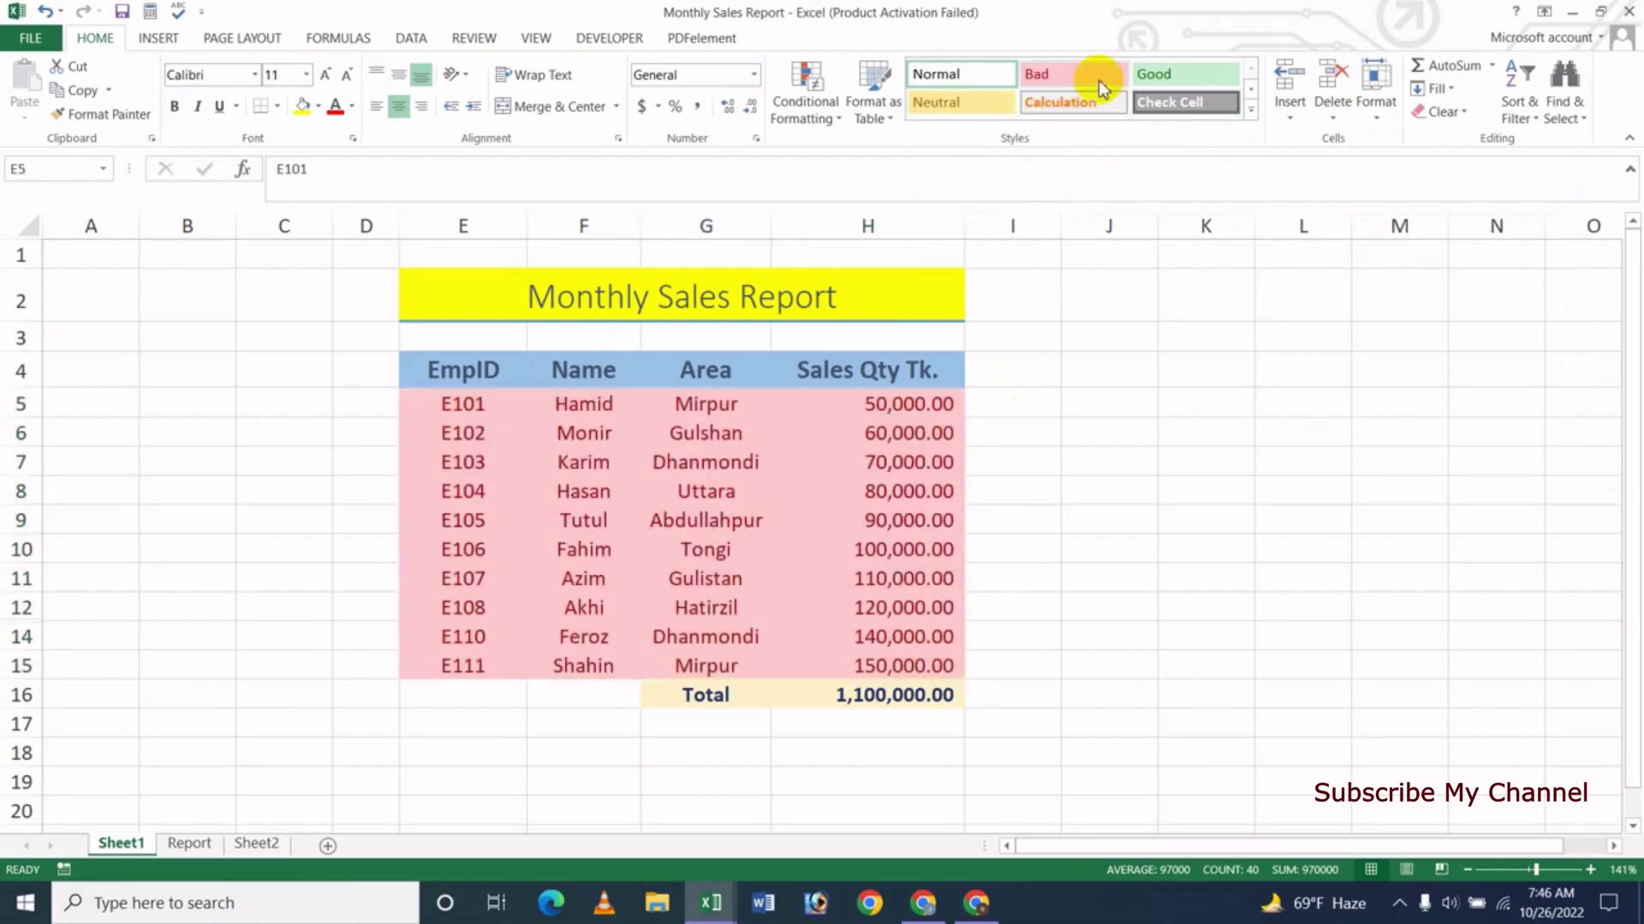
- Apply the orange Accent2 style to the employee rows E5:H15
click(1251, 115)
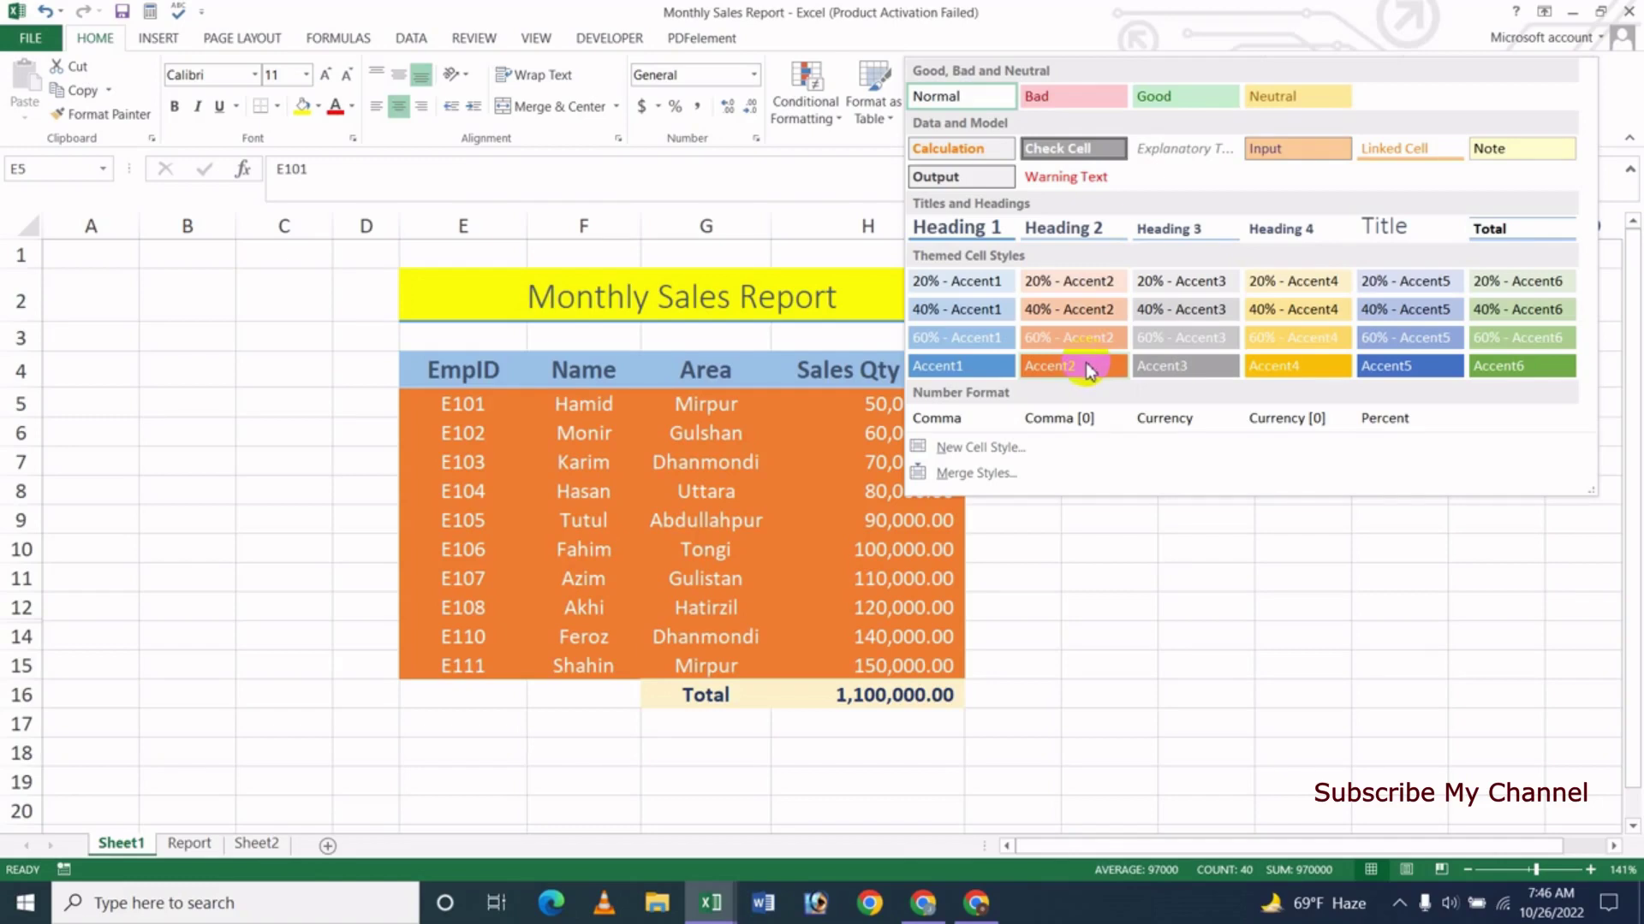
click(1089, 370)
click(1115, 547)
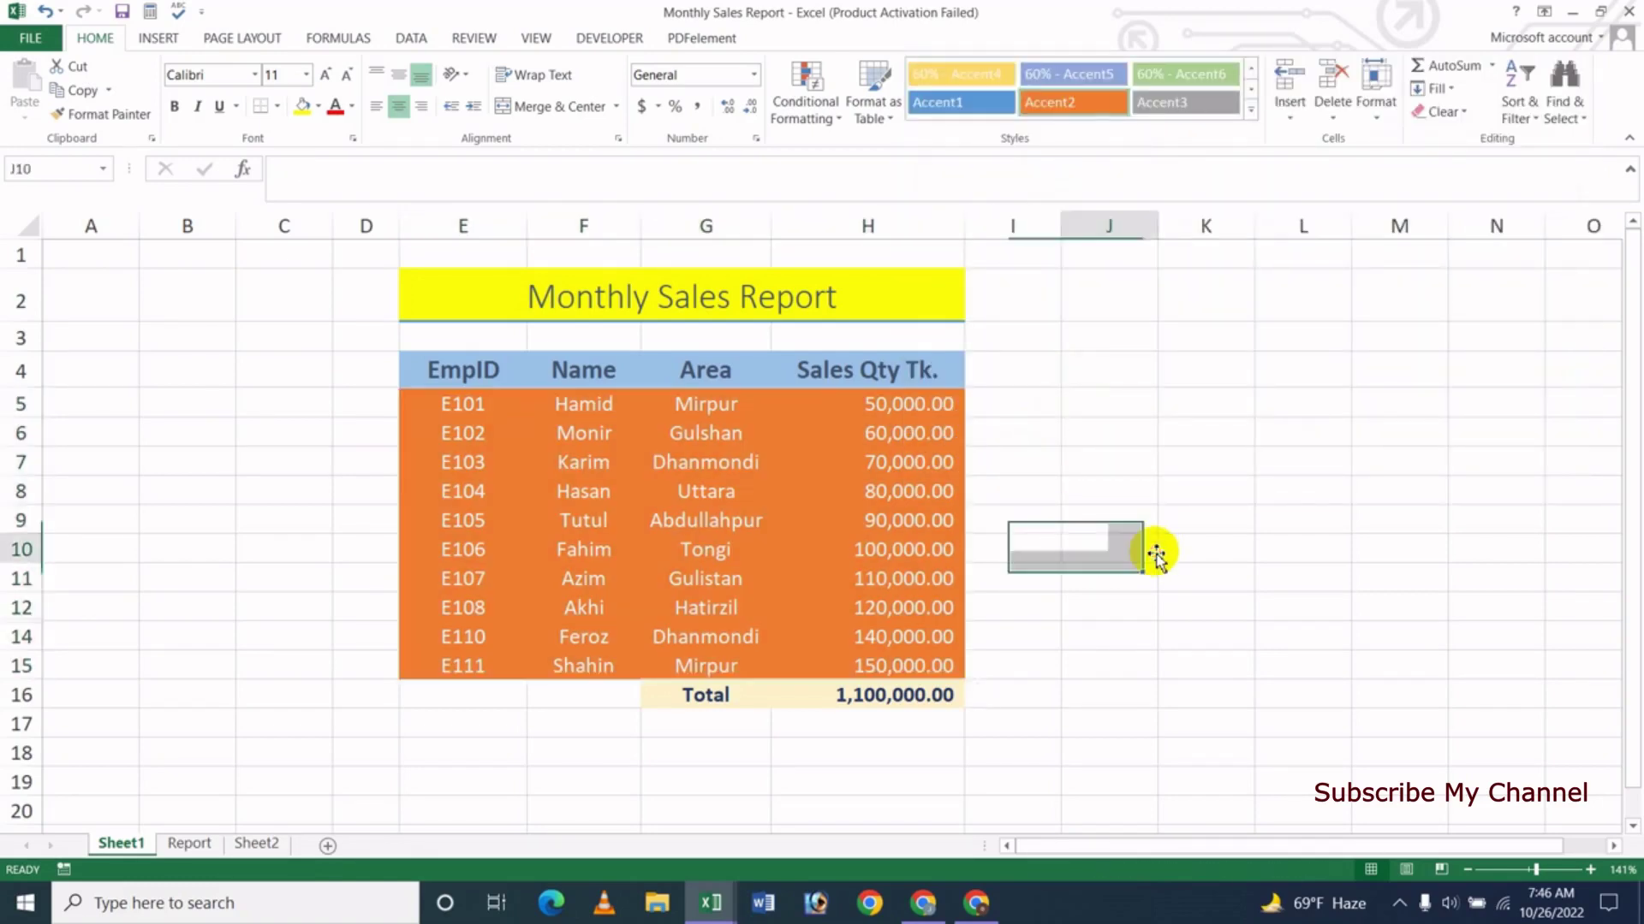
- Give the Total row G16:H16 the green Good style
drag(696, 695, 890, 698)
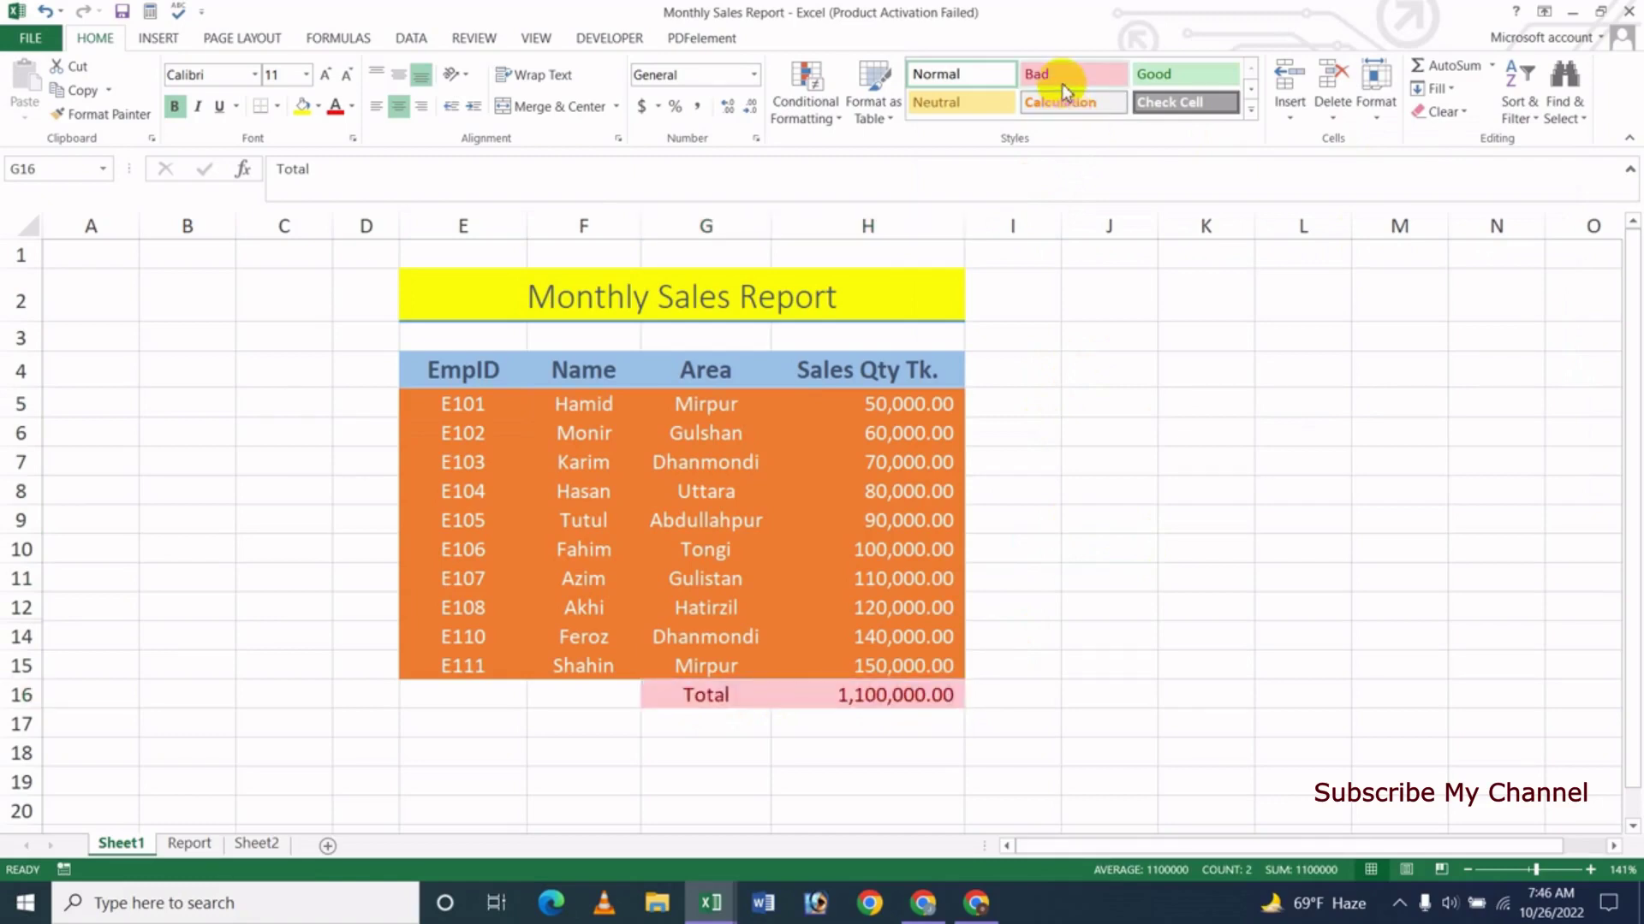
click(1149, 77)
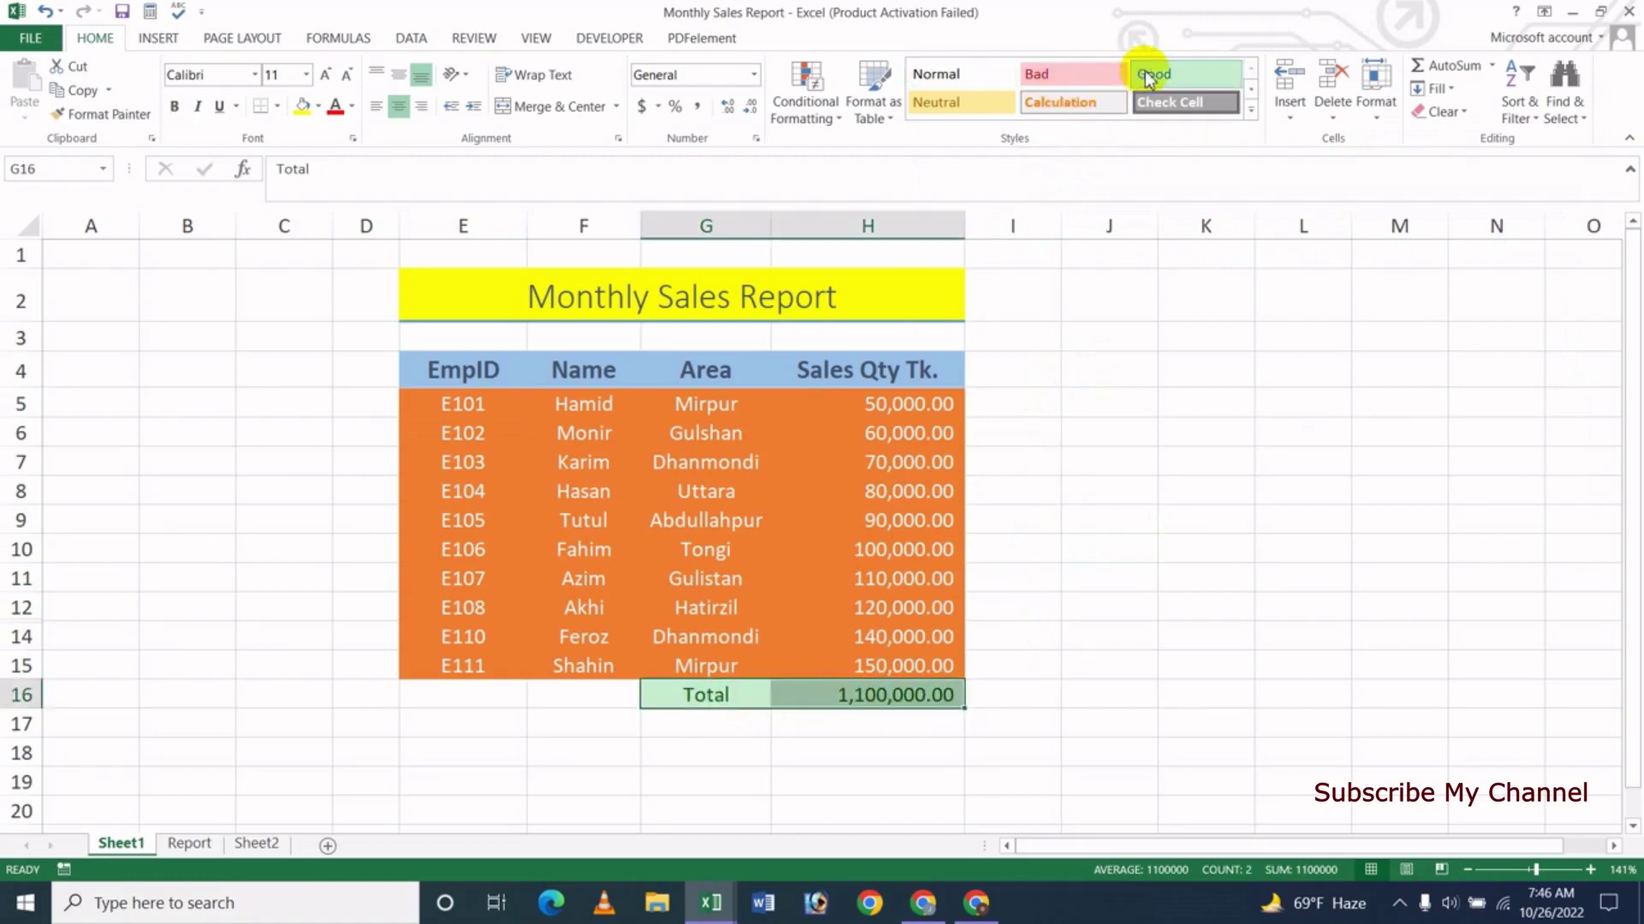
click(1109, 518)
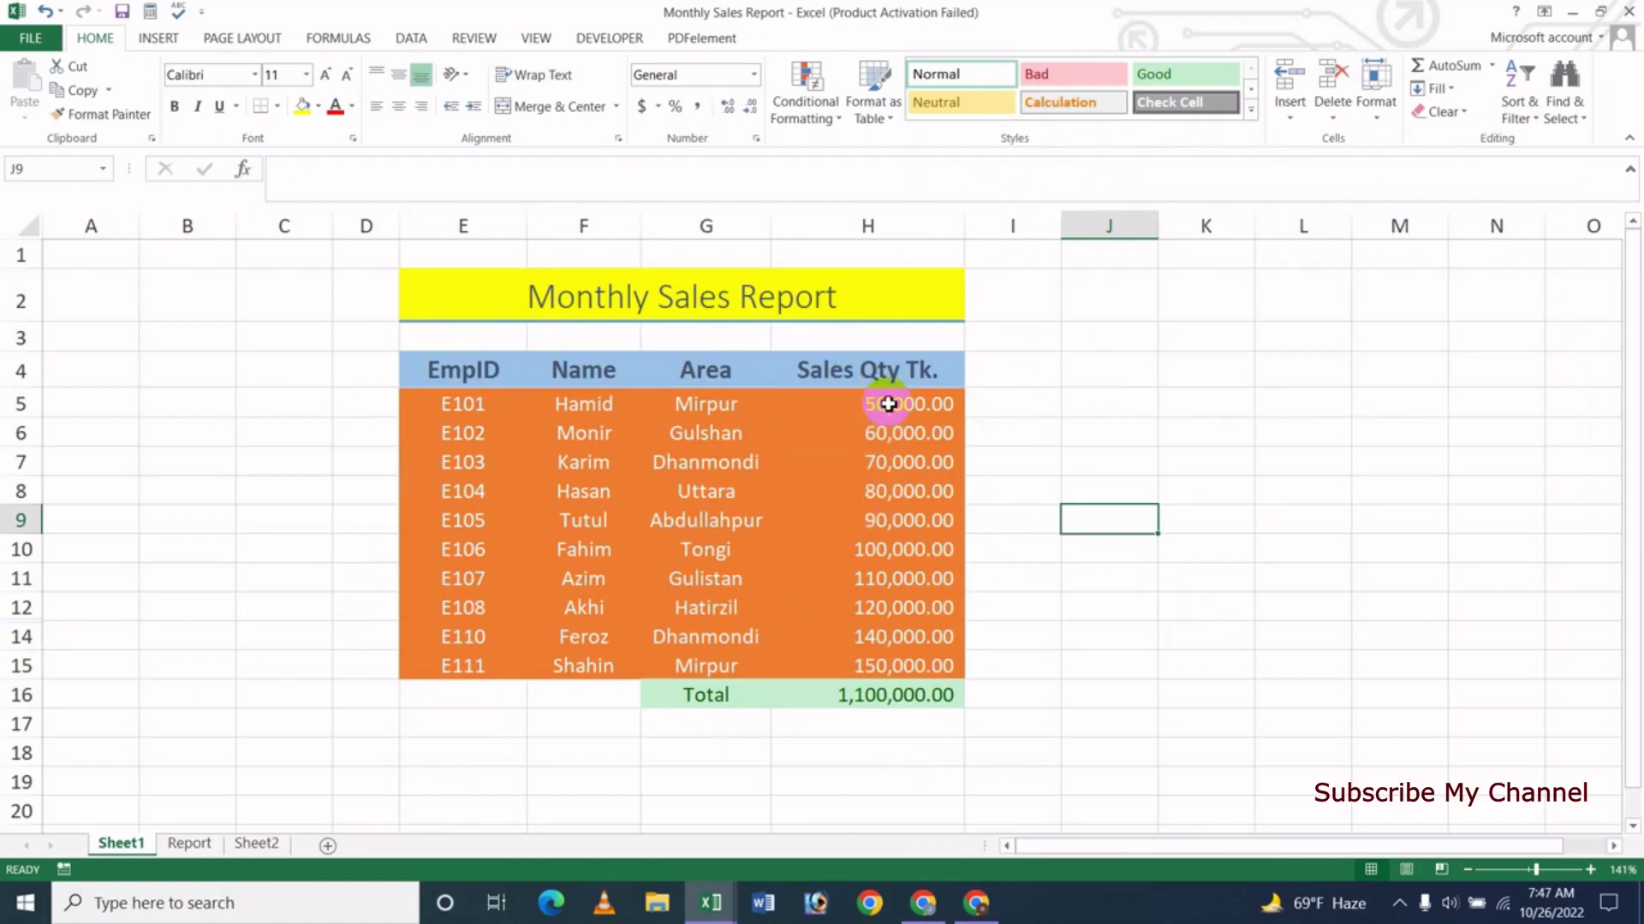
- Format the Sales Qty Tk. values H5:H15 with the Comma style instead of Currency
drag(888, 404, 881, 663)
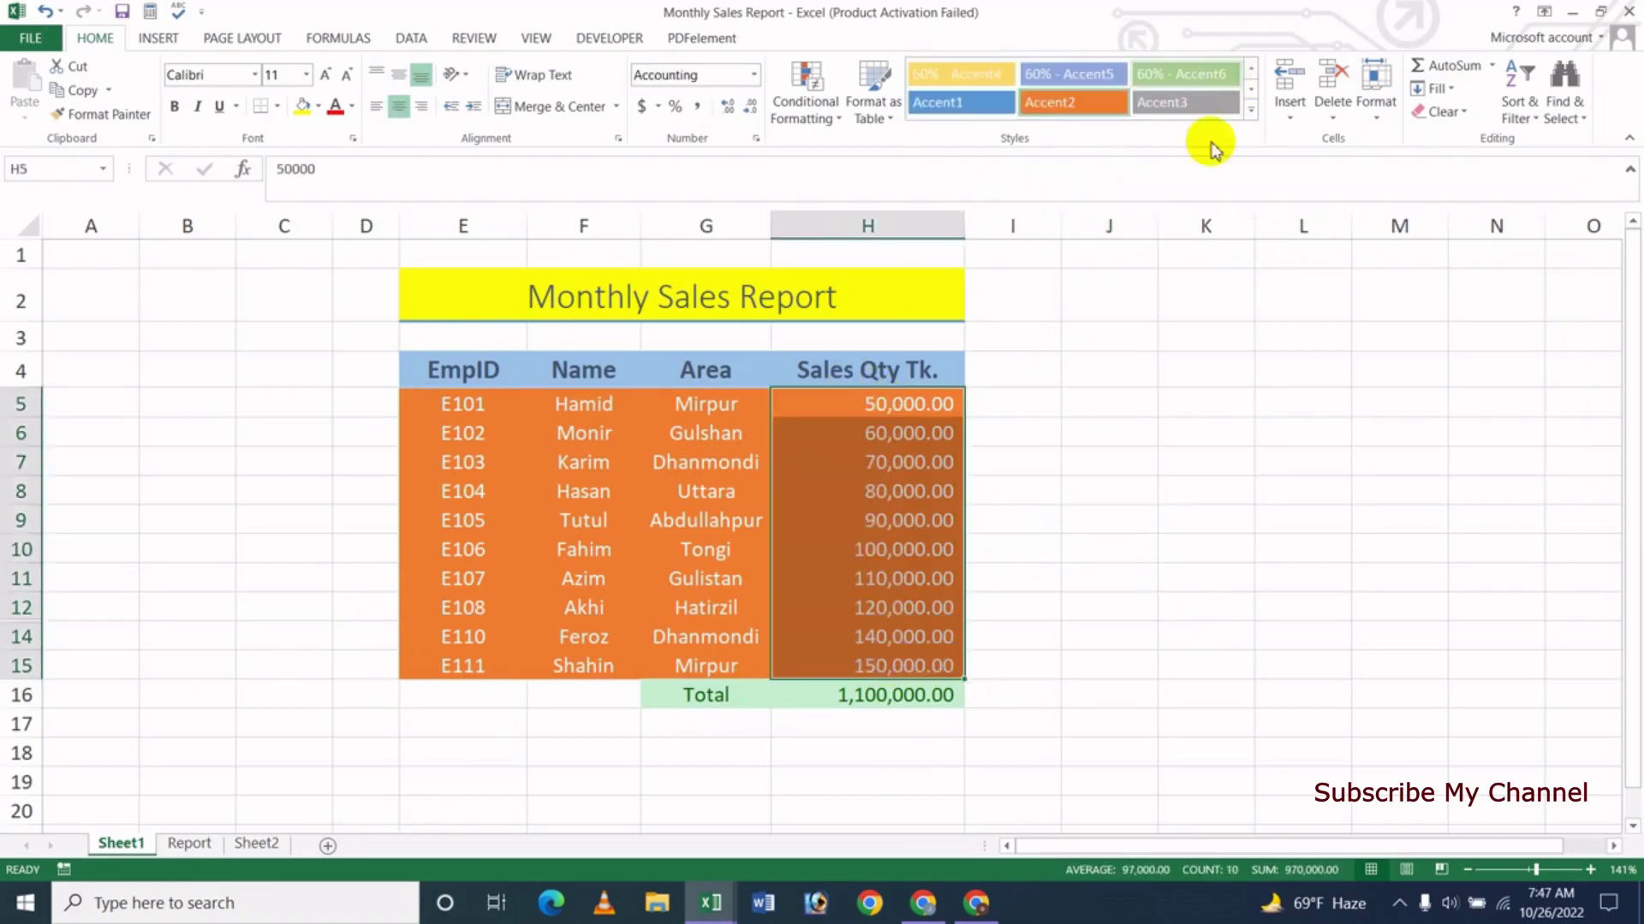
click(1248, 114)
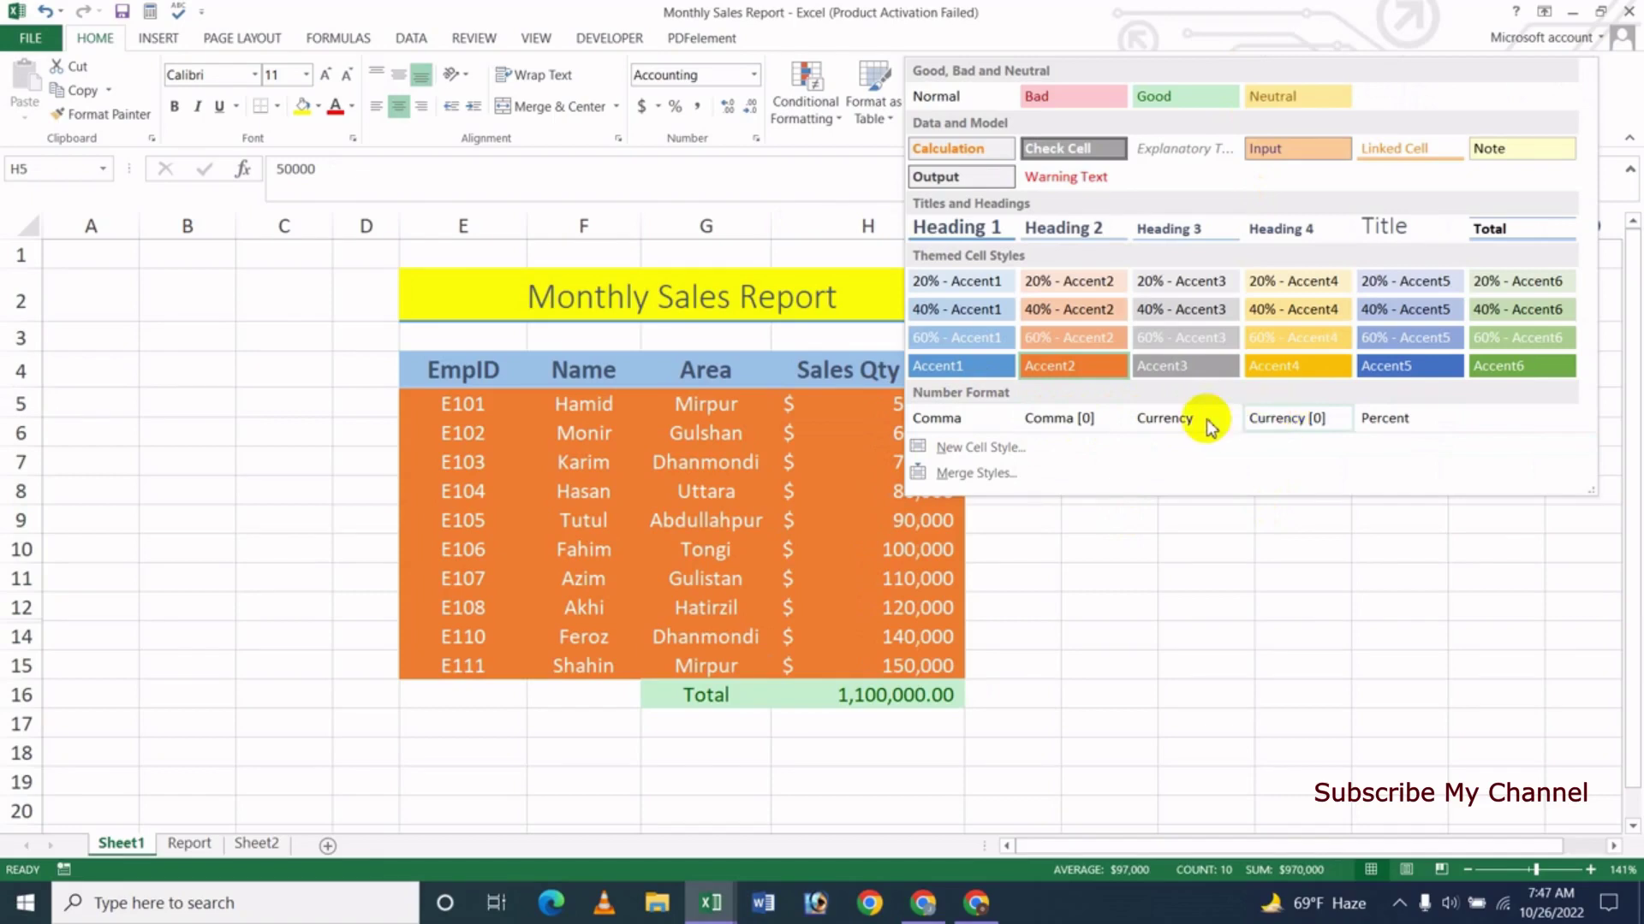
click(1169, 420)
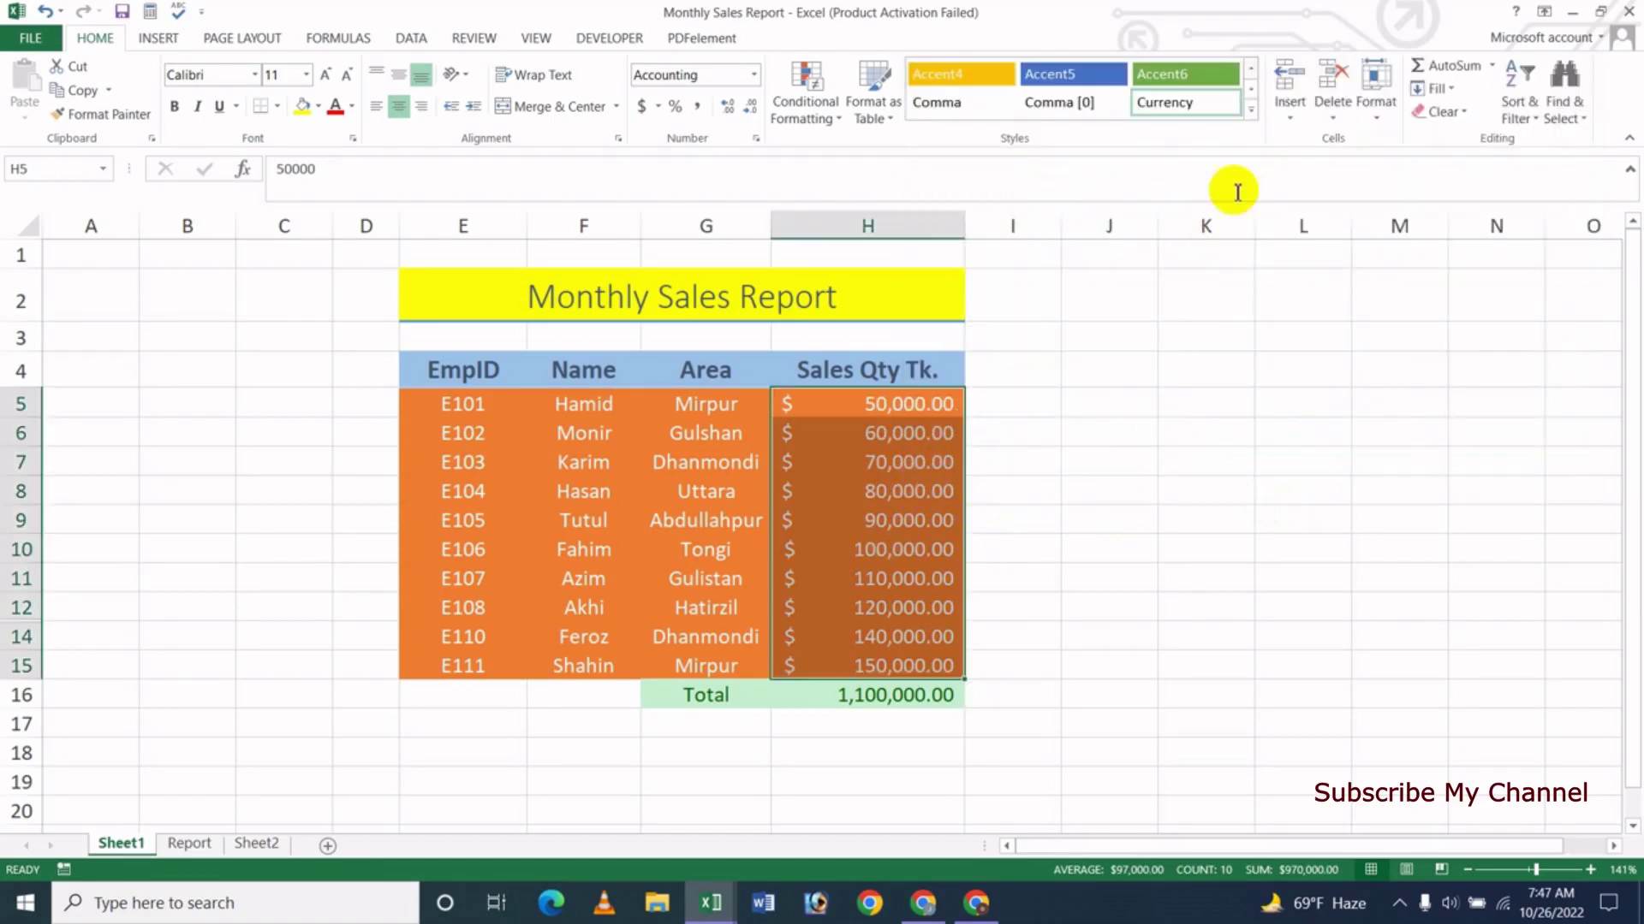
click(1252, 111)
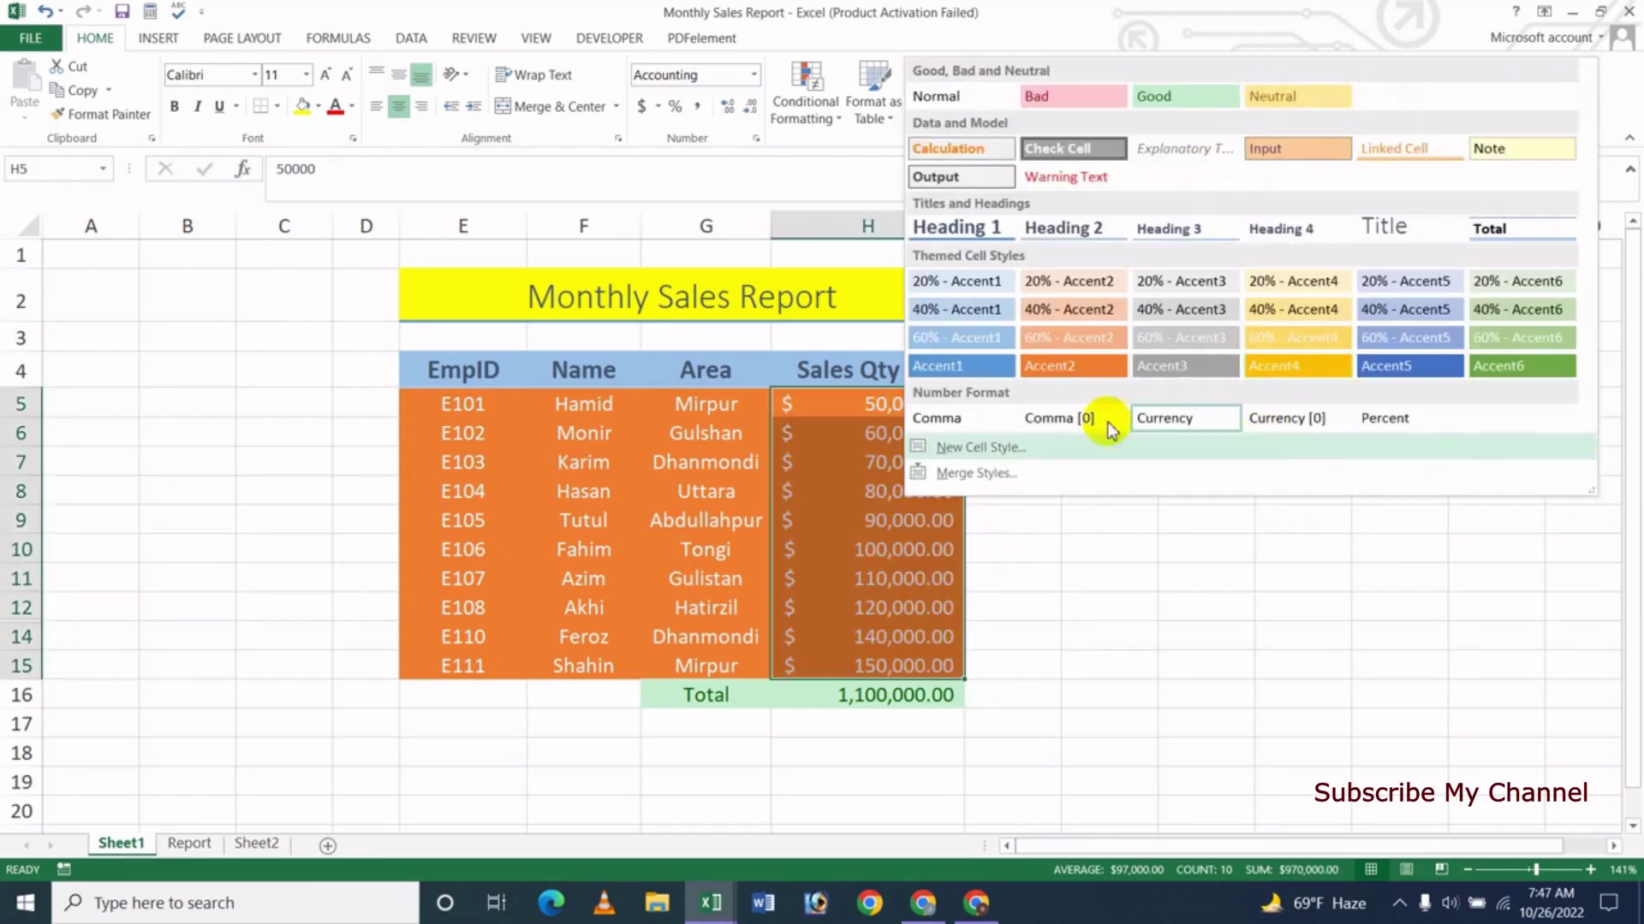
click(976, 423)
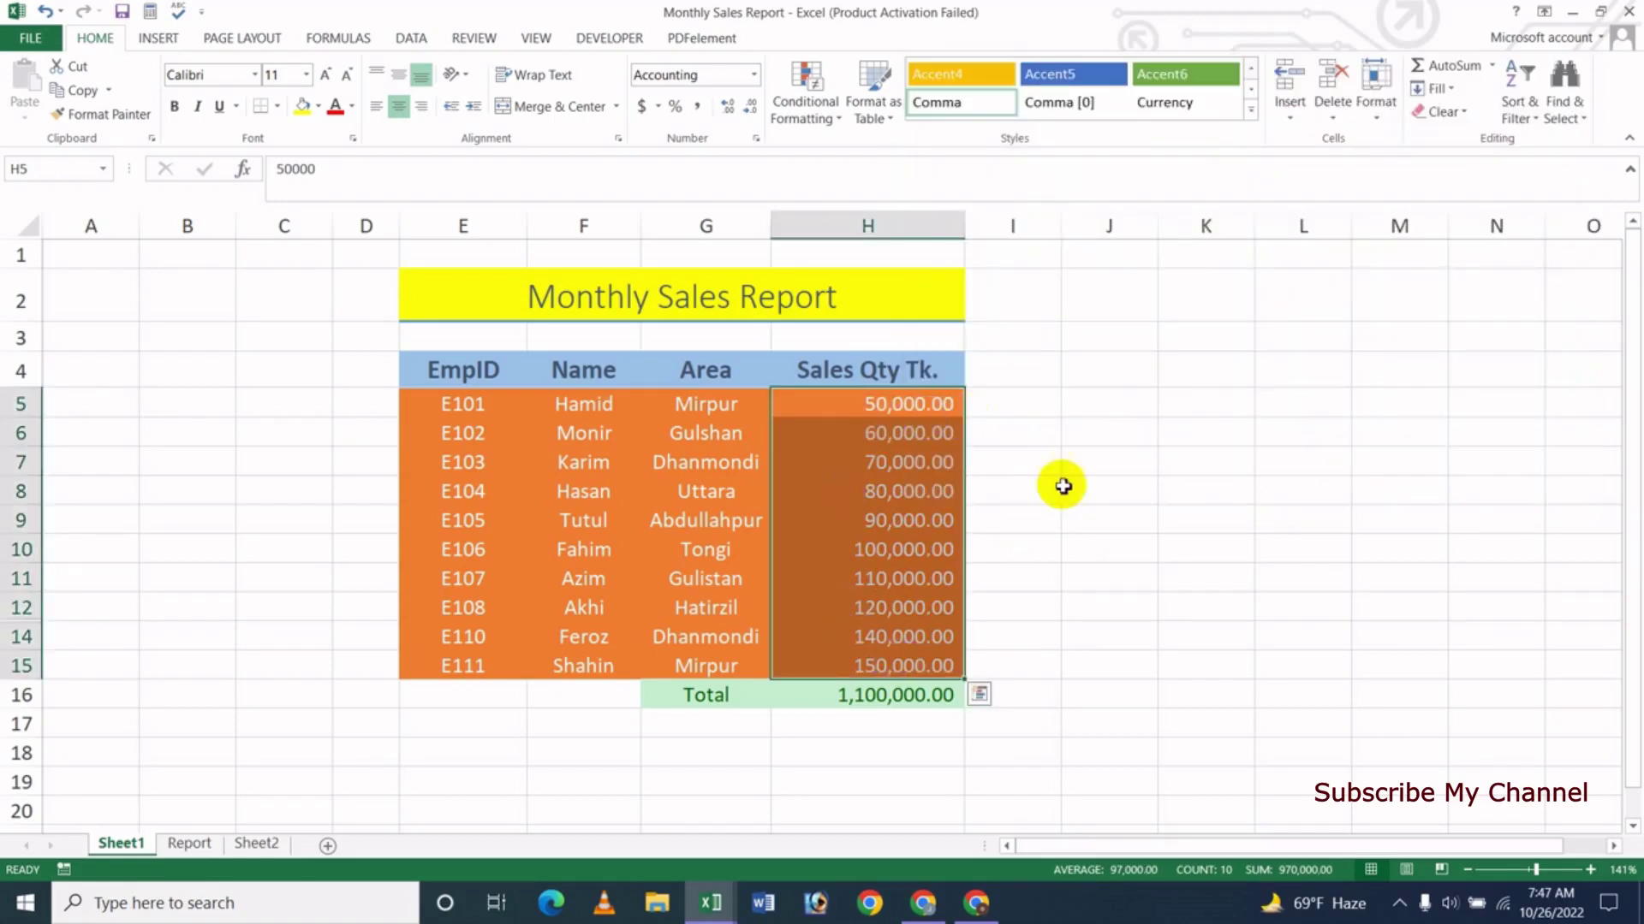
click(752, 548)
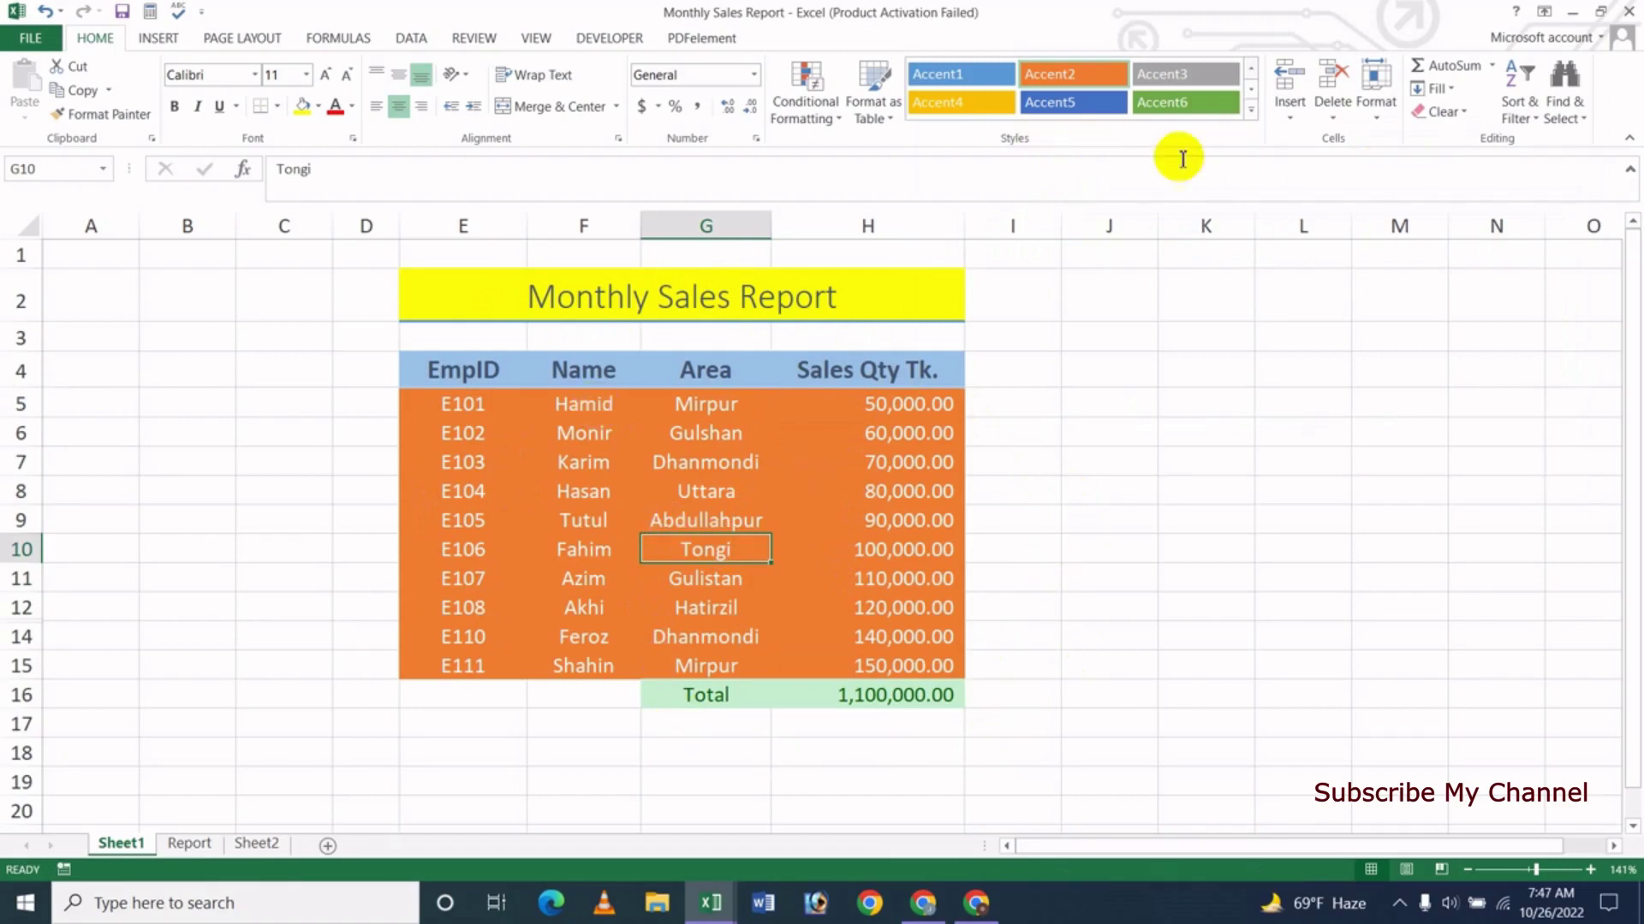
- Start a new cell style from cell F6, keeping the name Style 1
click(598, 436)
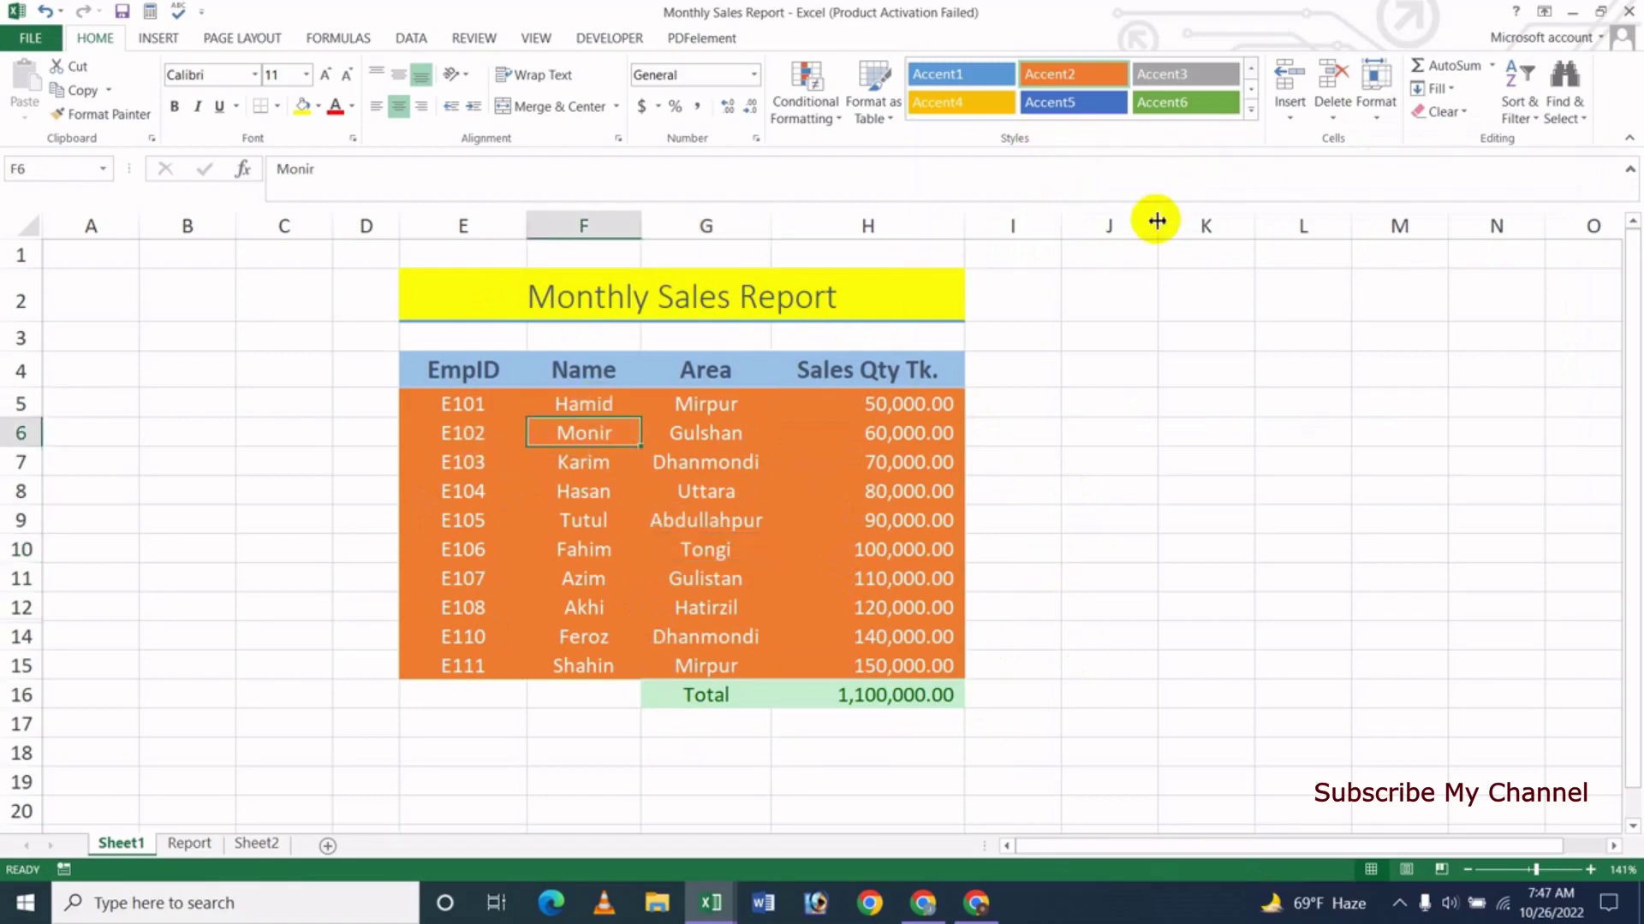
click(1250, 111)
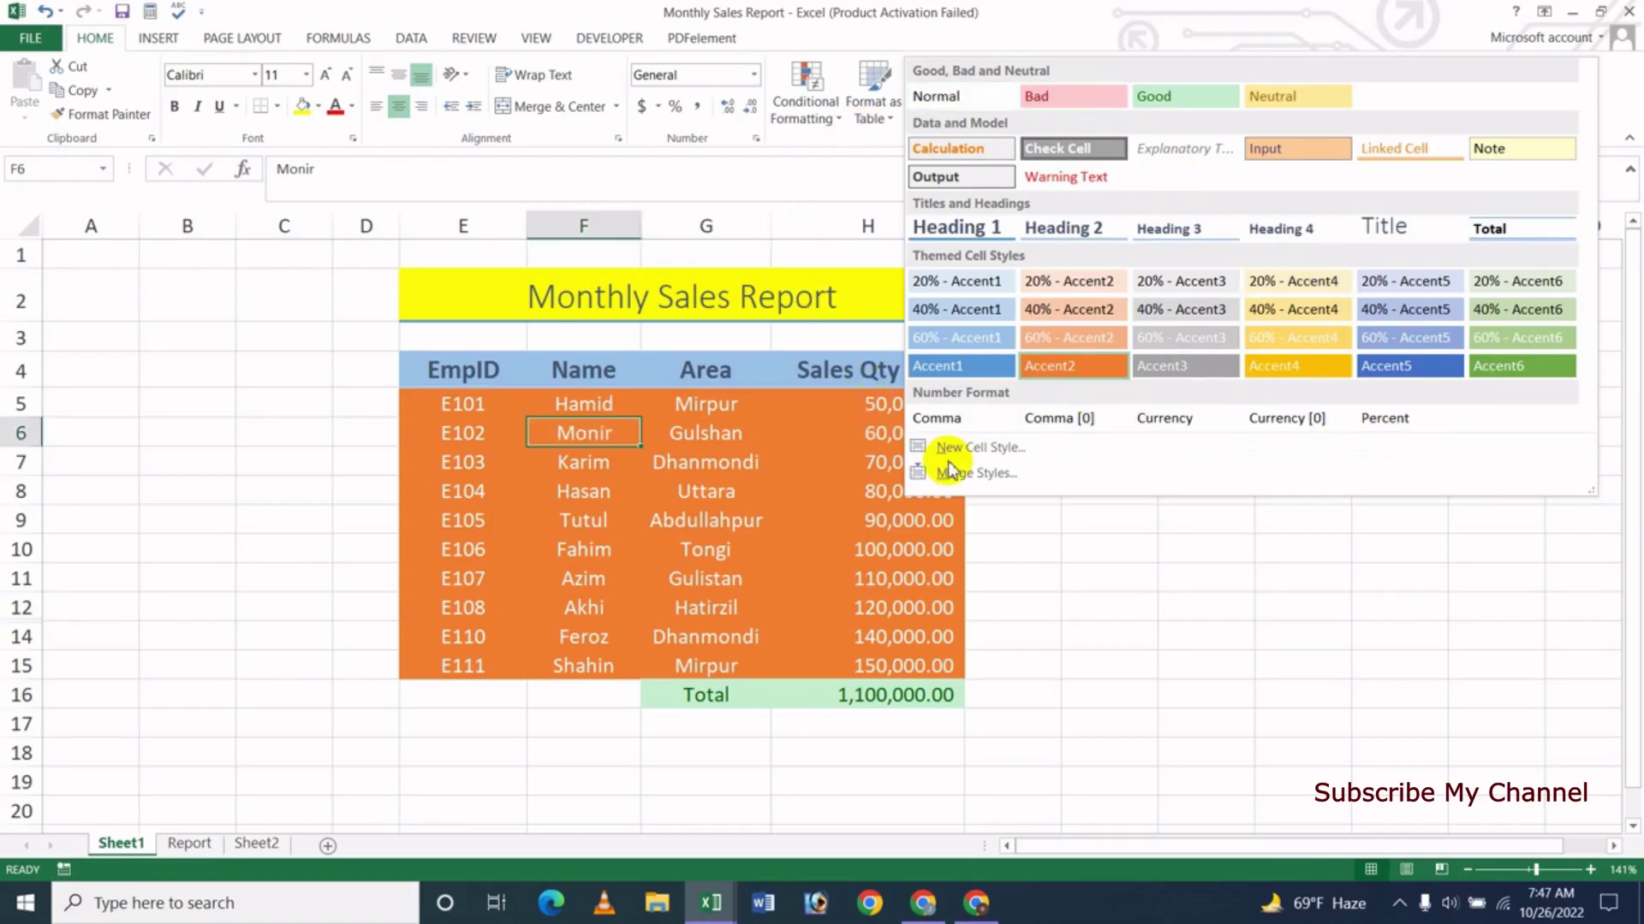
click(1012, 452)
drag(976, 378, 1262, 301)
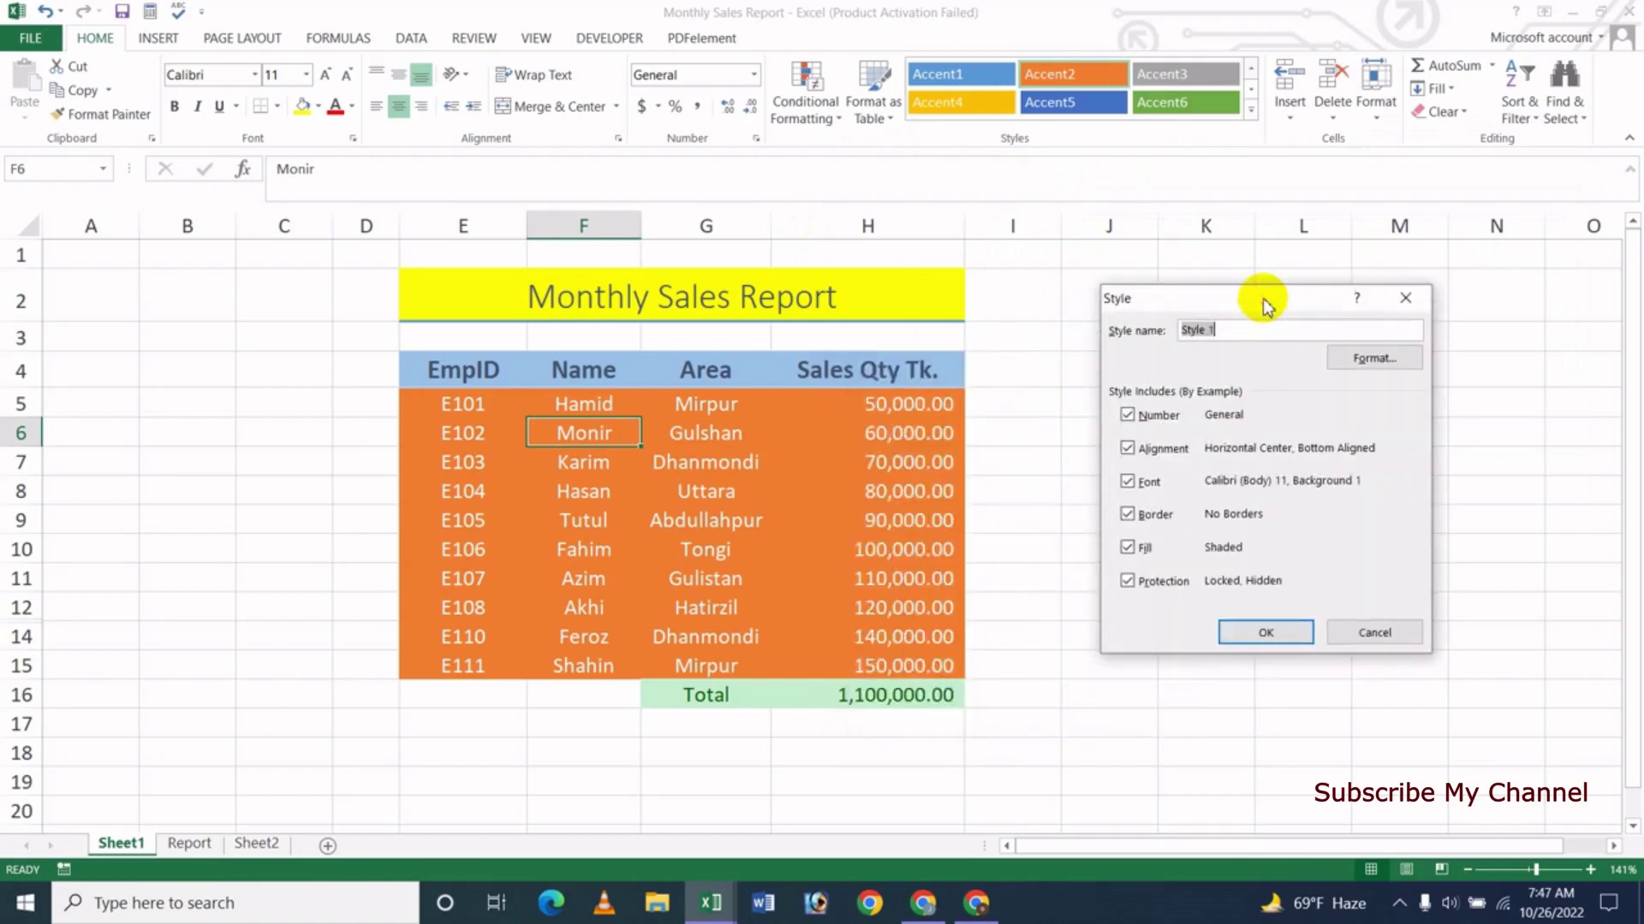
click(1227, 334)
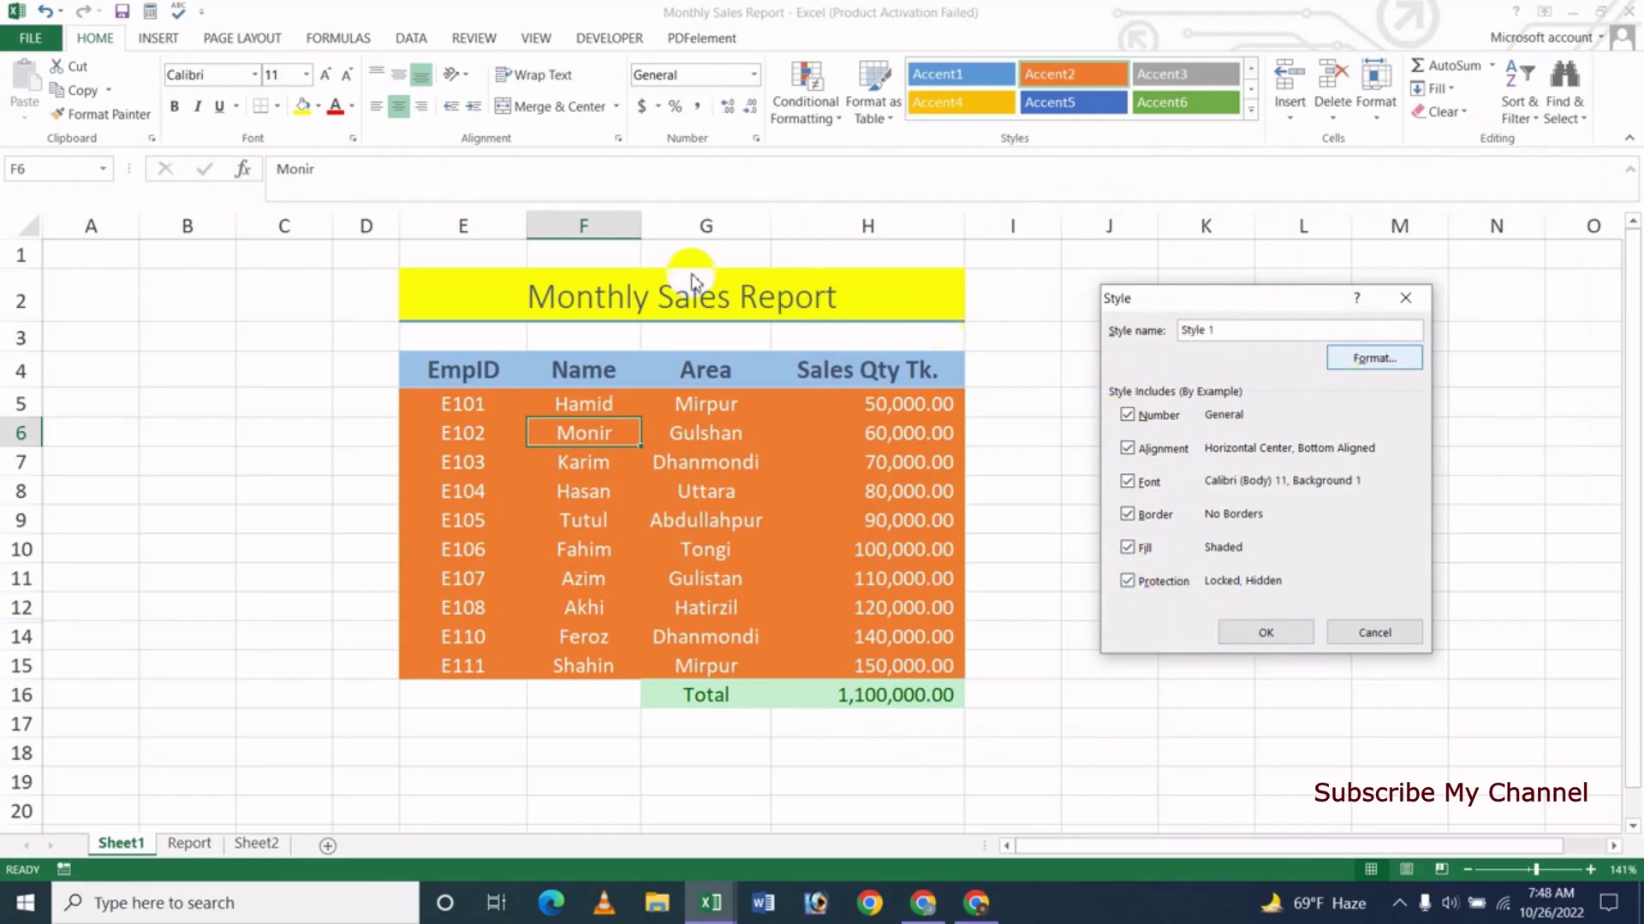
- Set the style's font to Arial, Bold, size 14
drag(910, 305, 1161, 253)
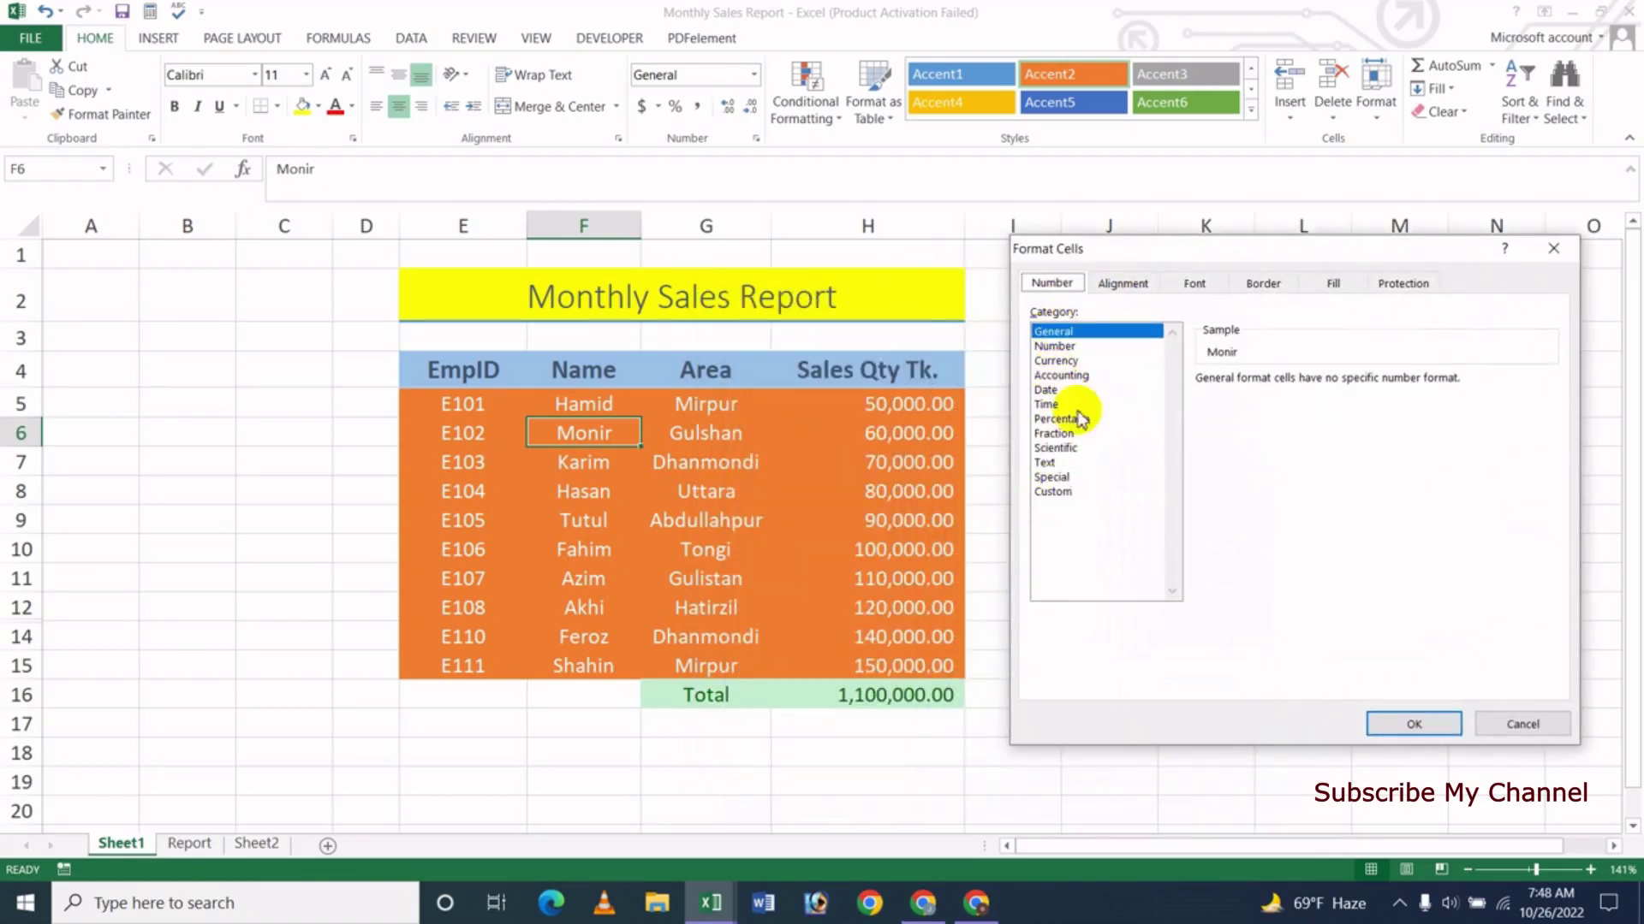
click(1118, 288)
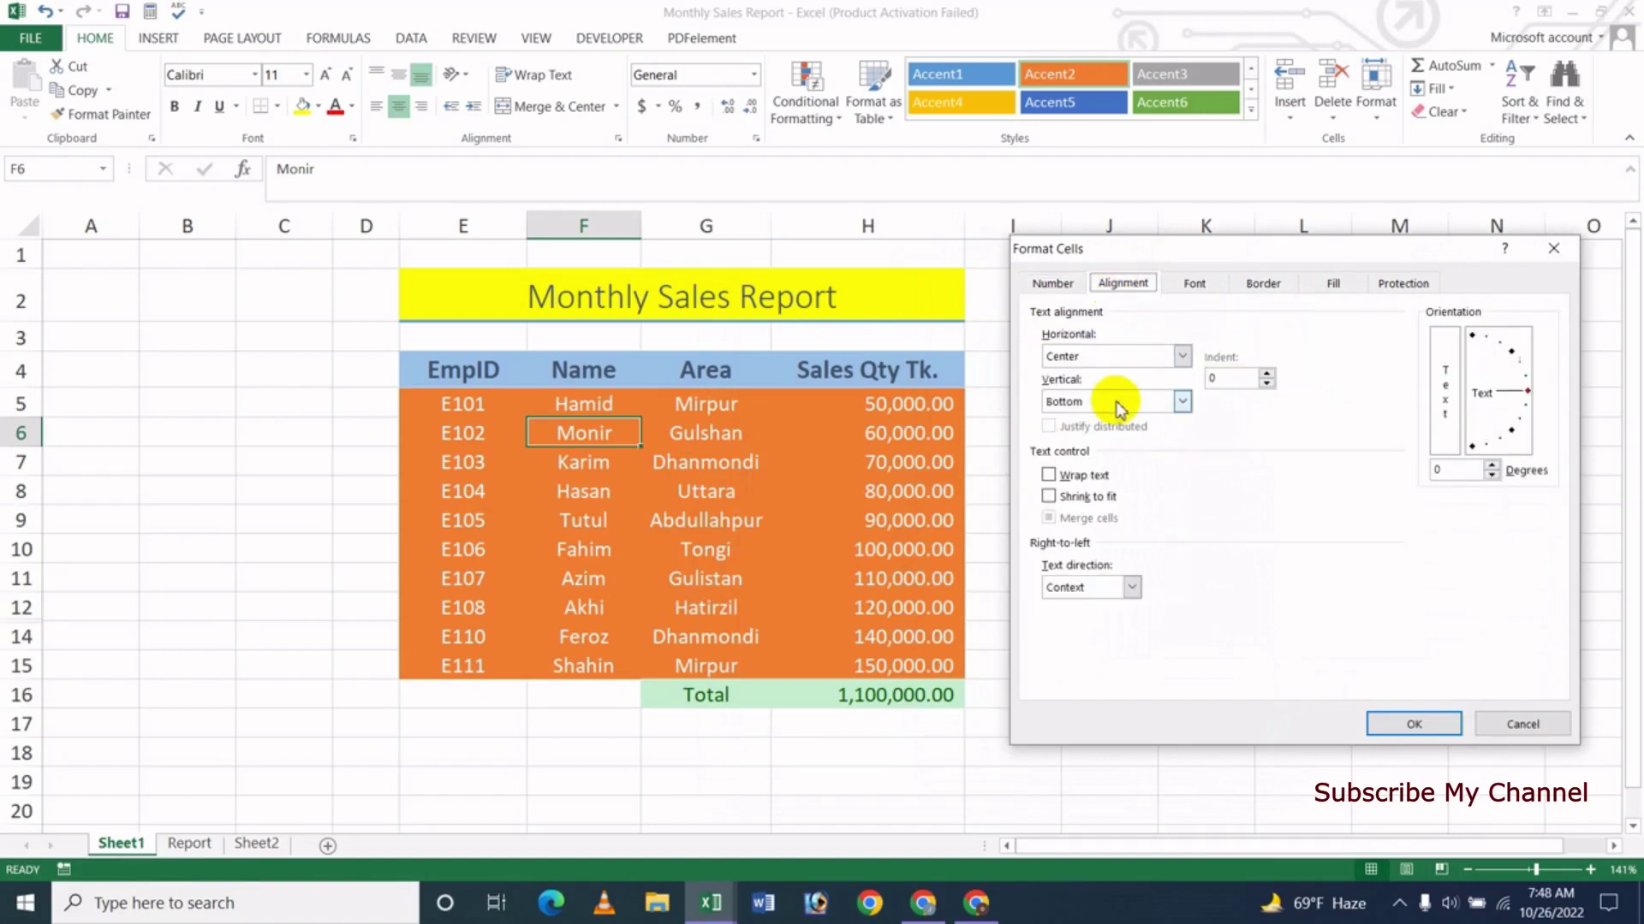
click(1194, 284)
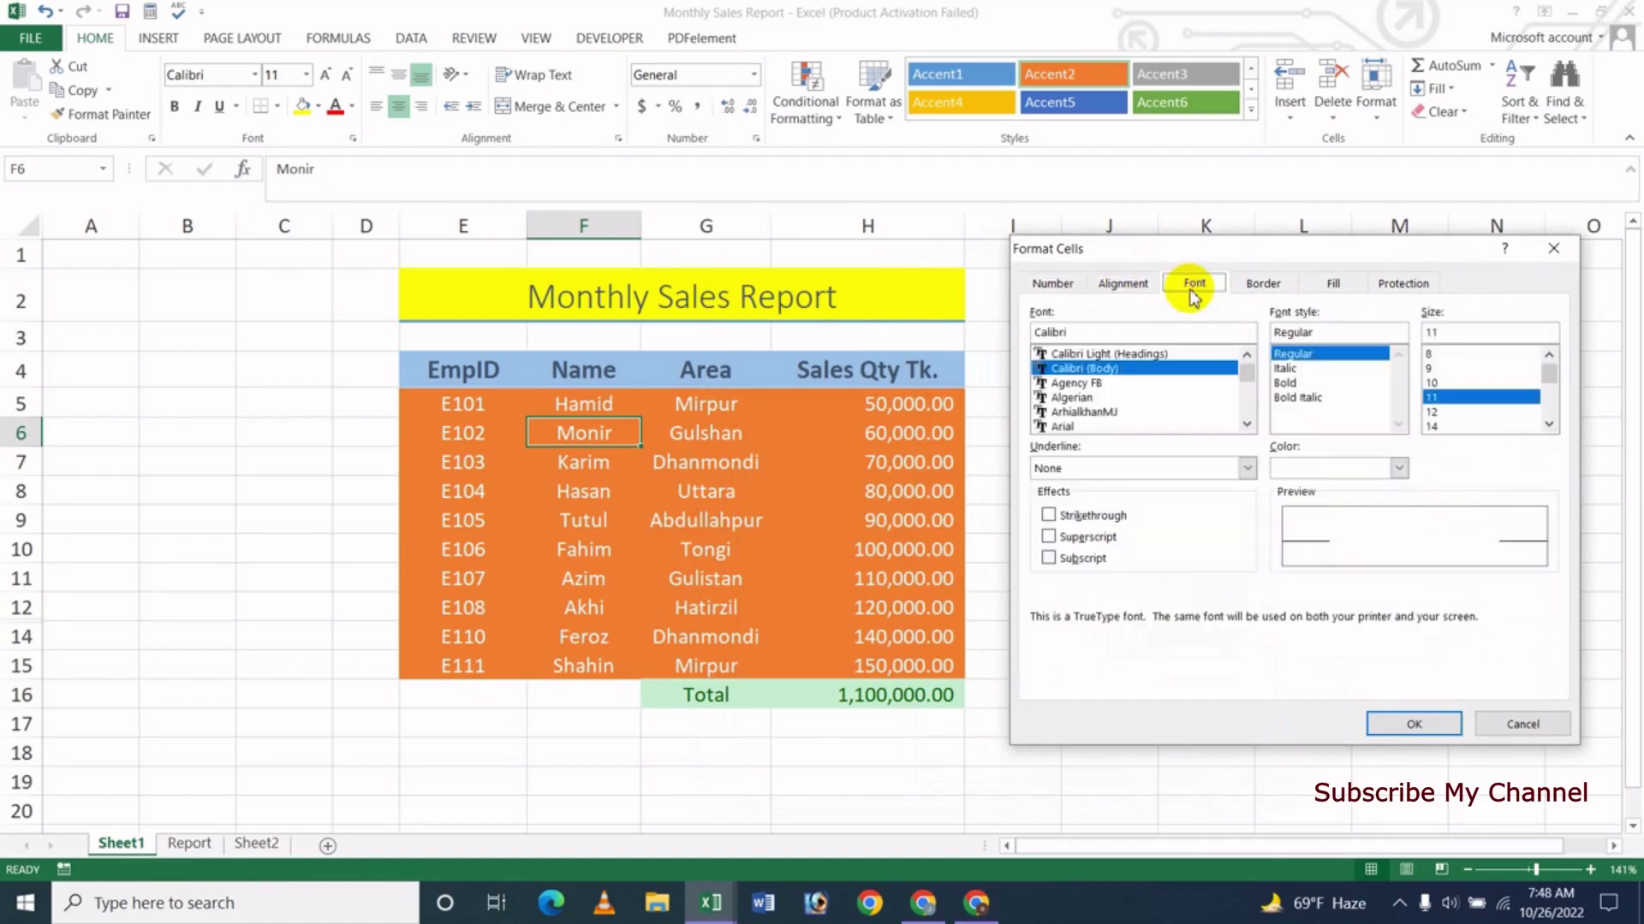
click(1066, 427)
click(1285, 384)
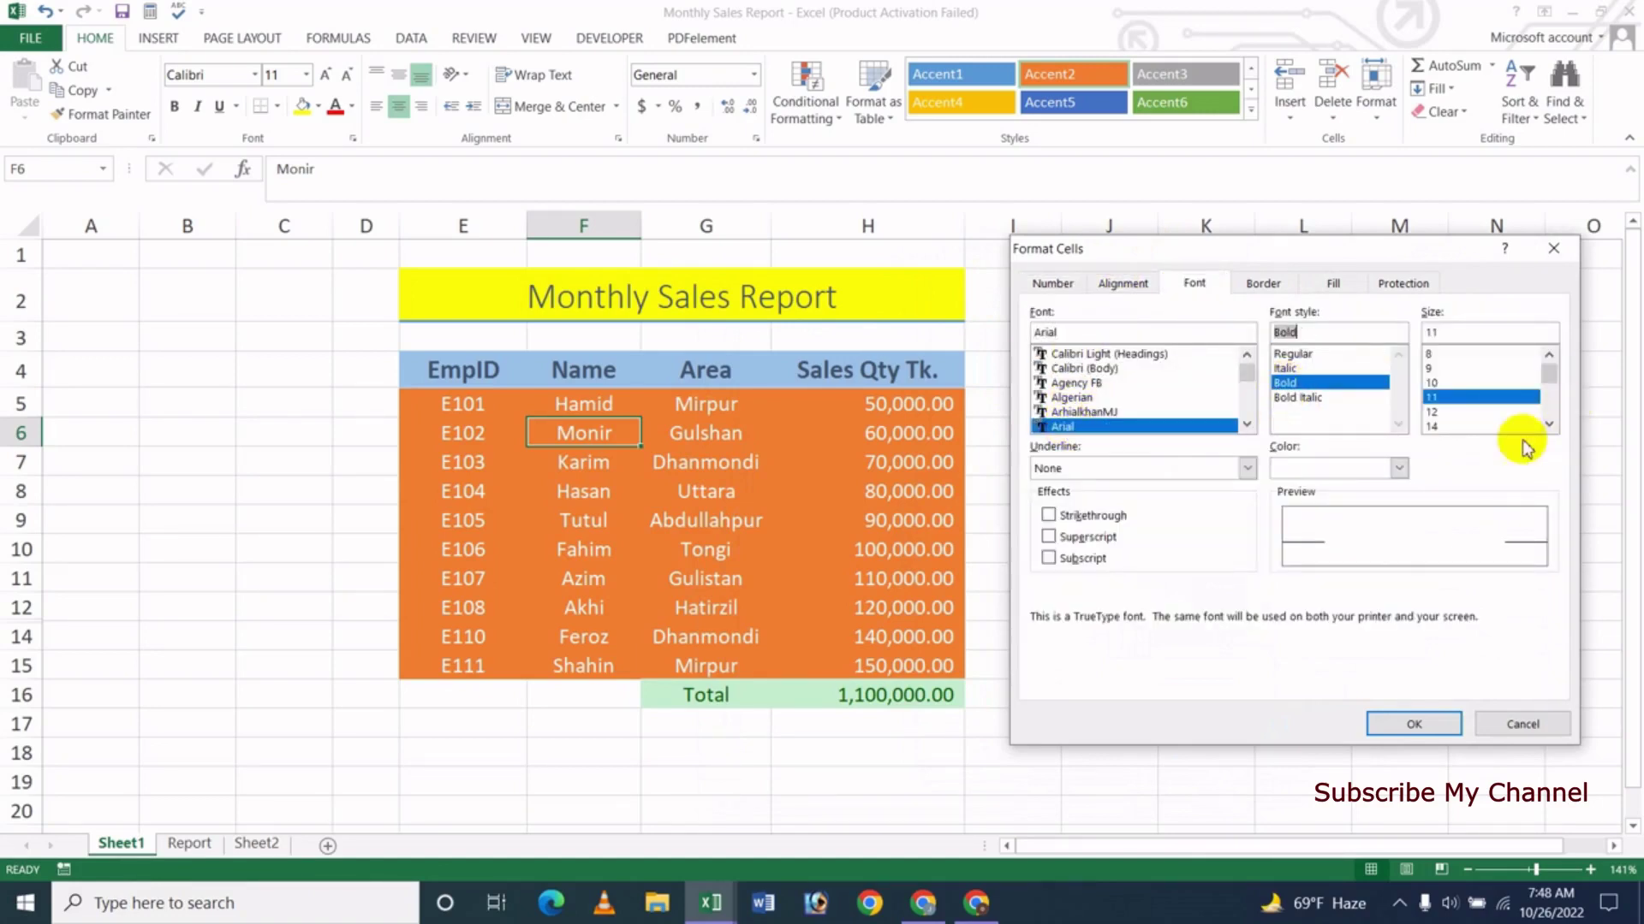
click(1445, 426)
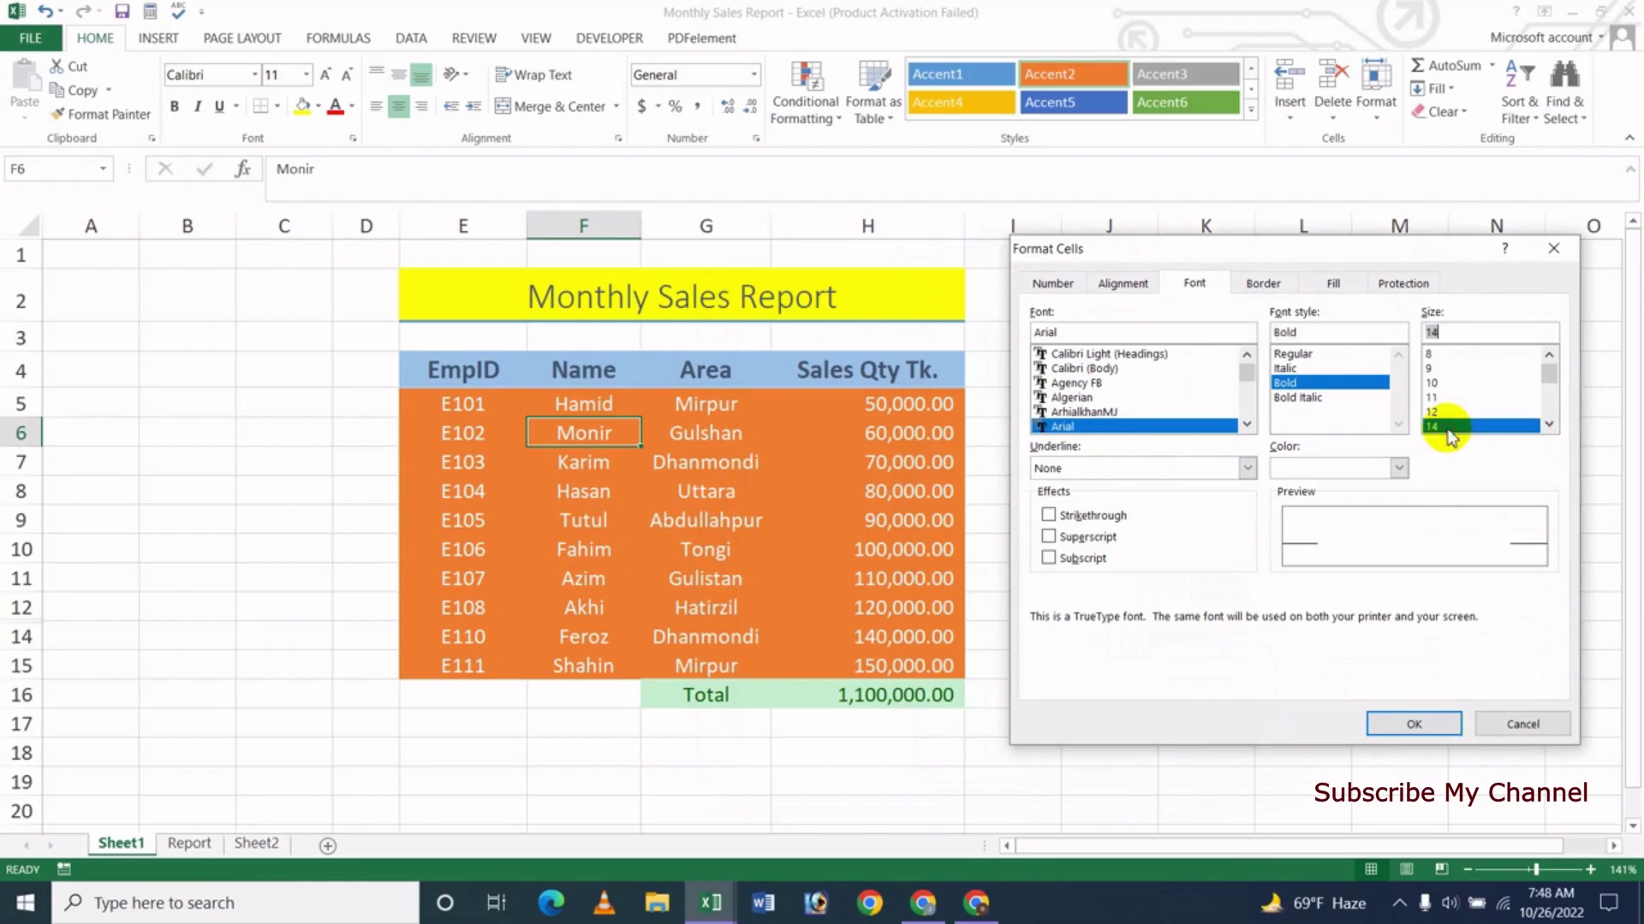
- Give the style blue top, bottom, left and right borders plus both diagonals
click(1270, 288)
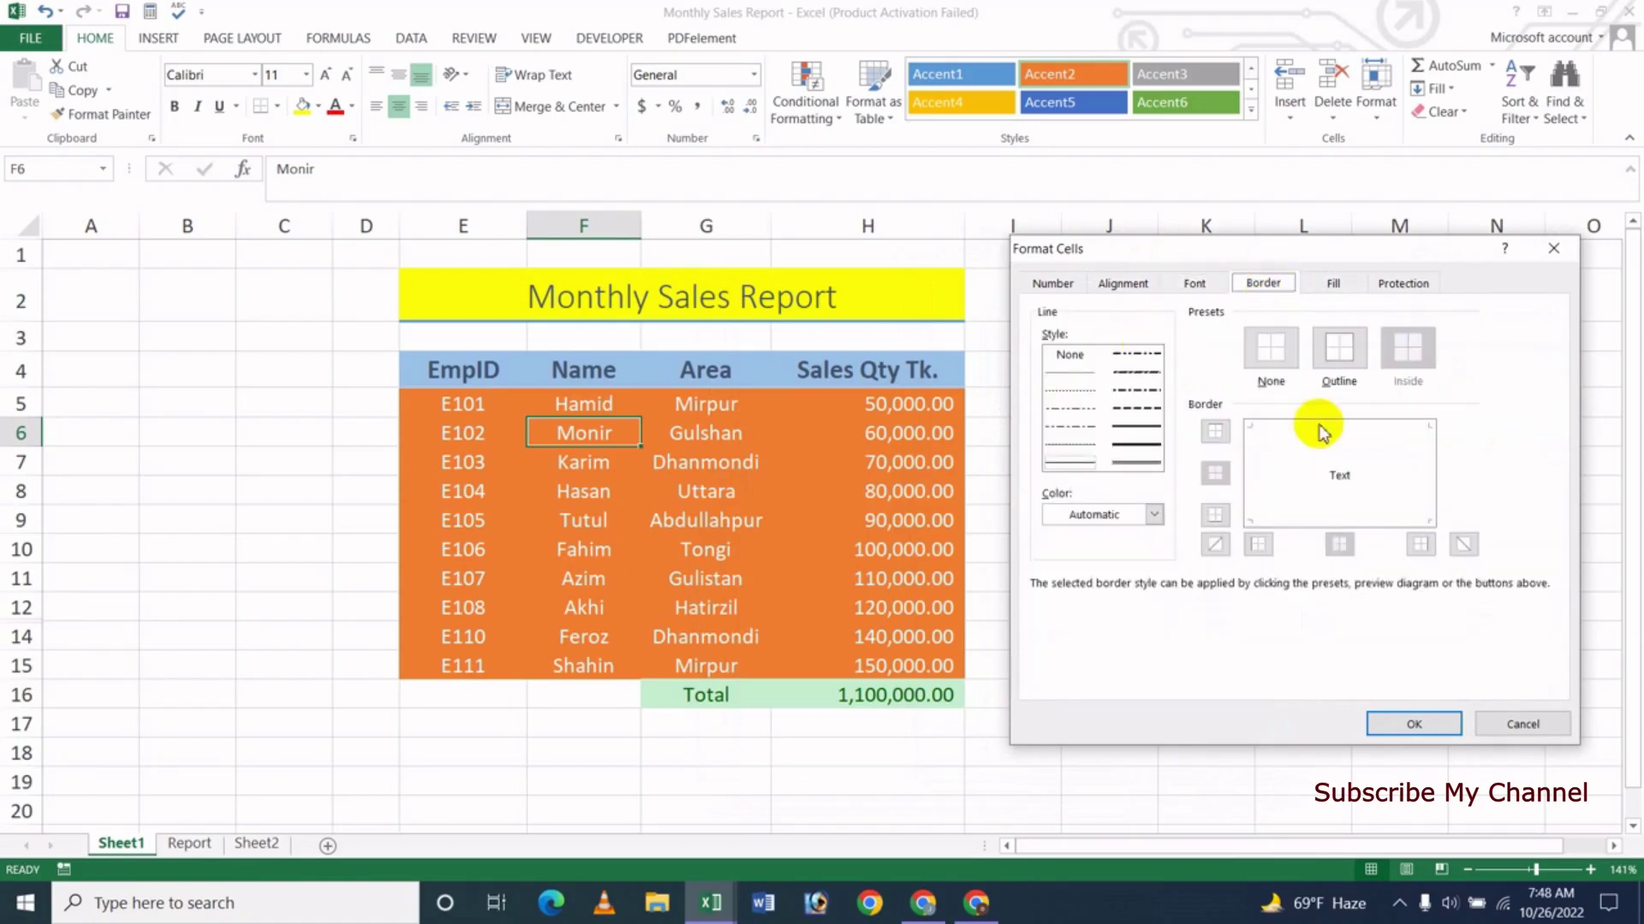
click(1142, 469)
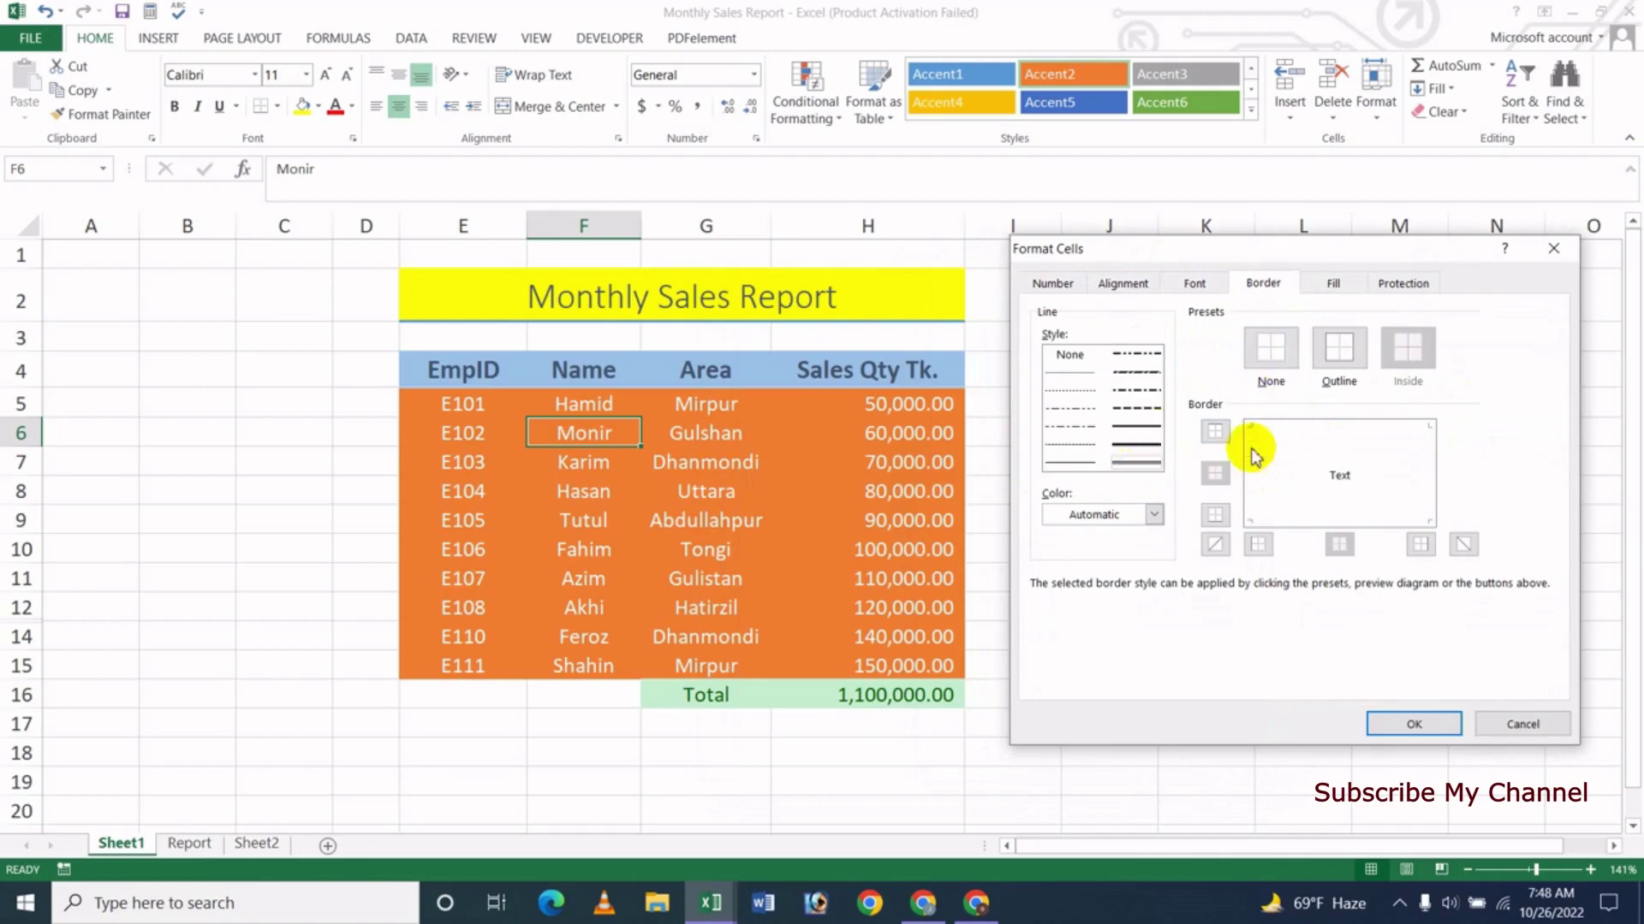
click(1215, 432)
click(1214, 545)
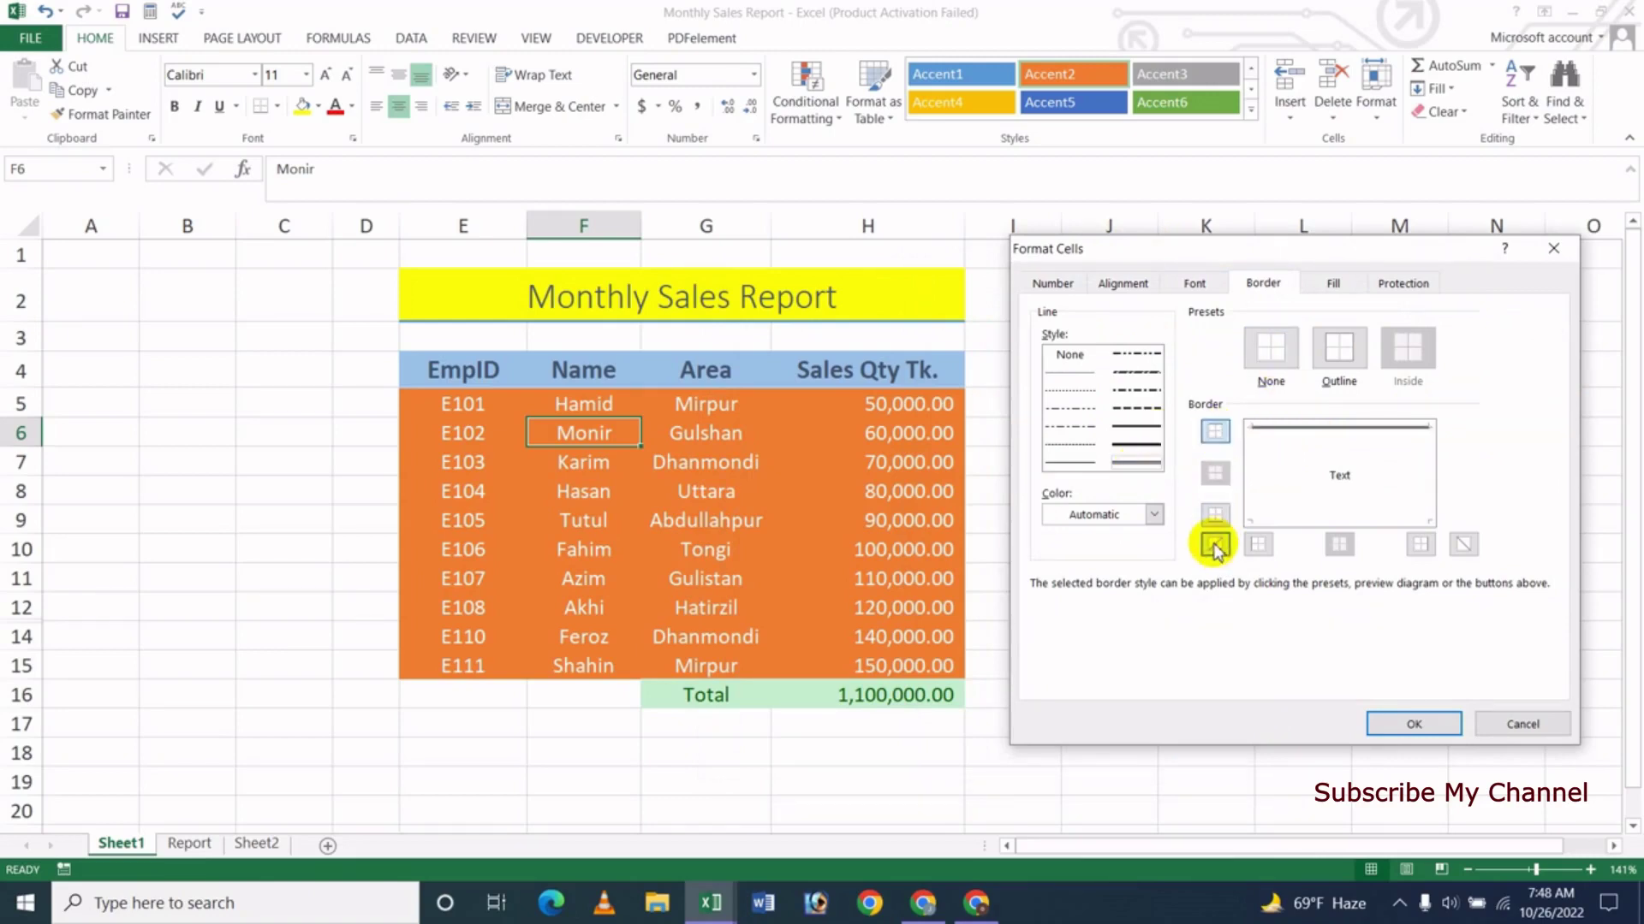
click(1420, 546)
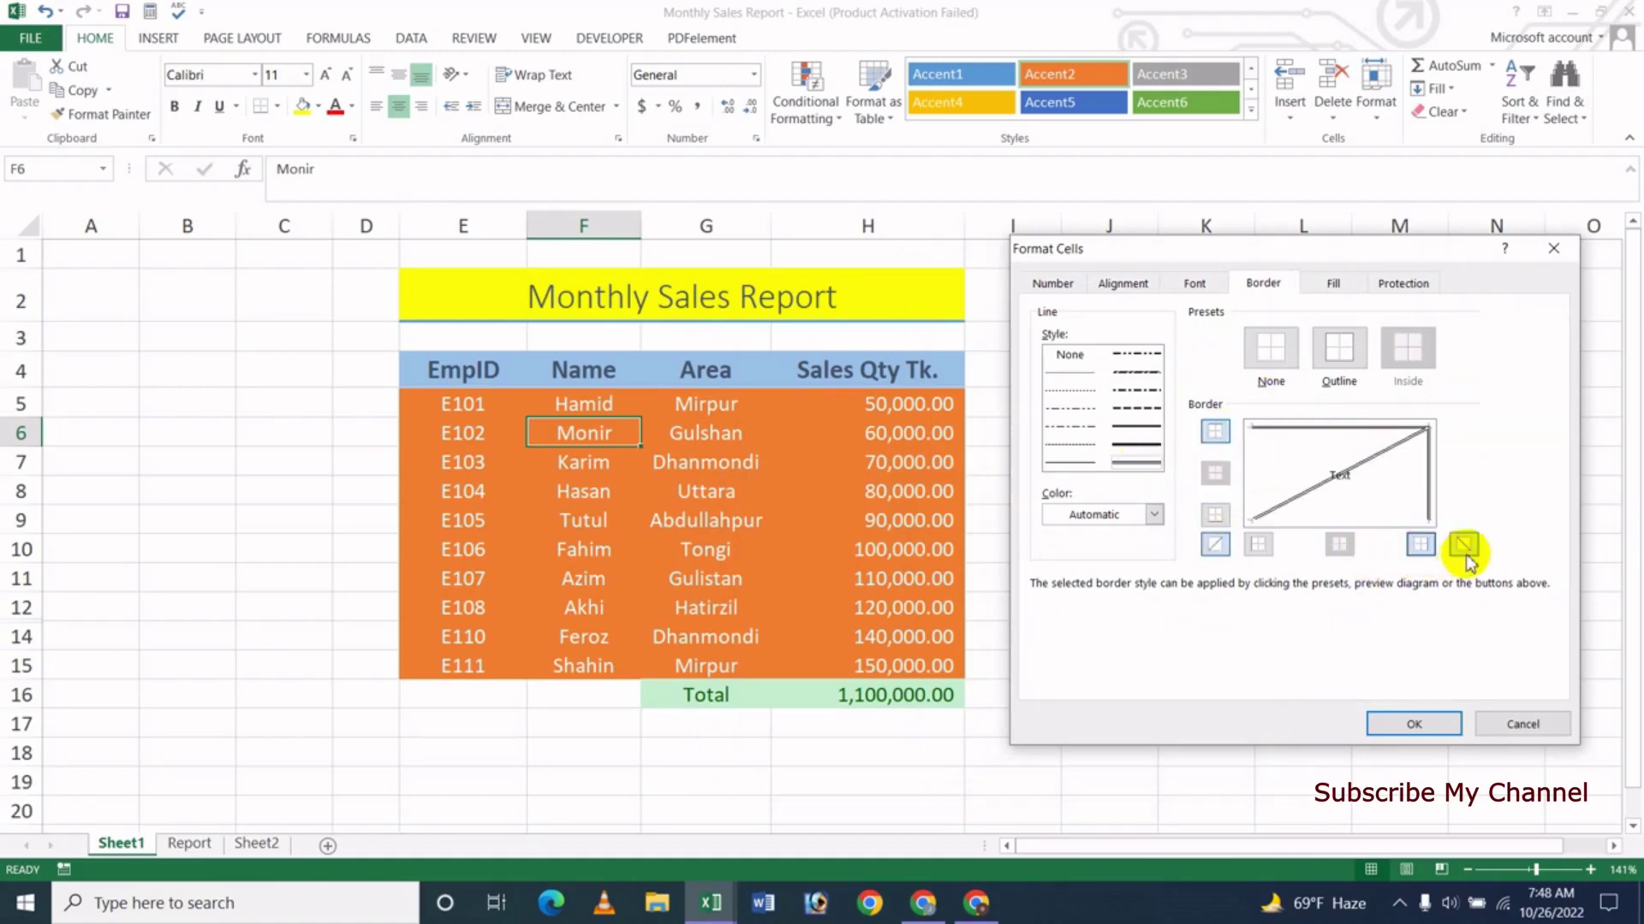
click(1463, 544)
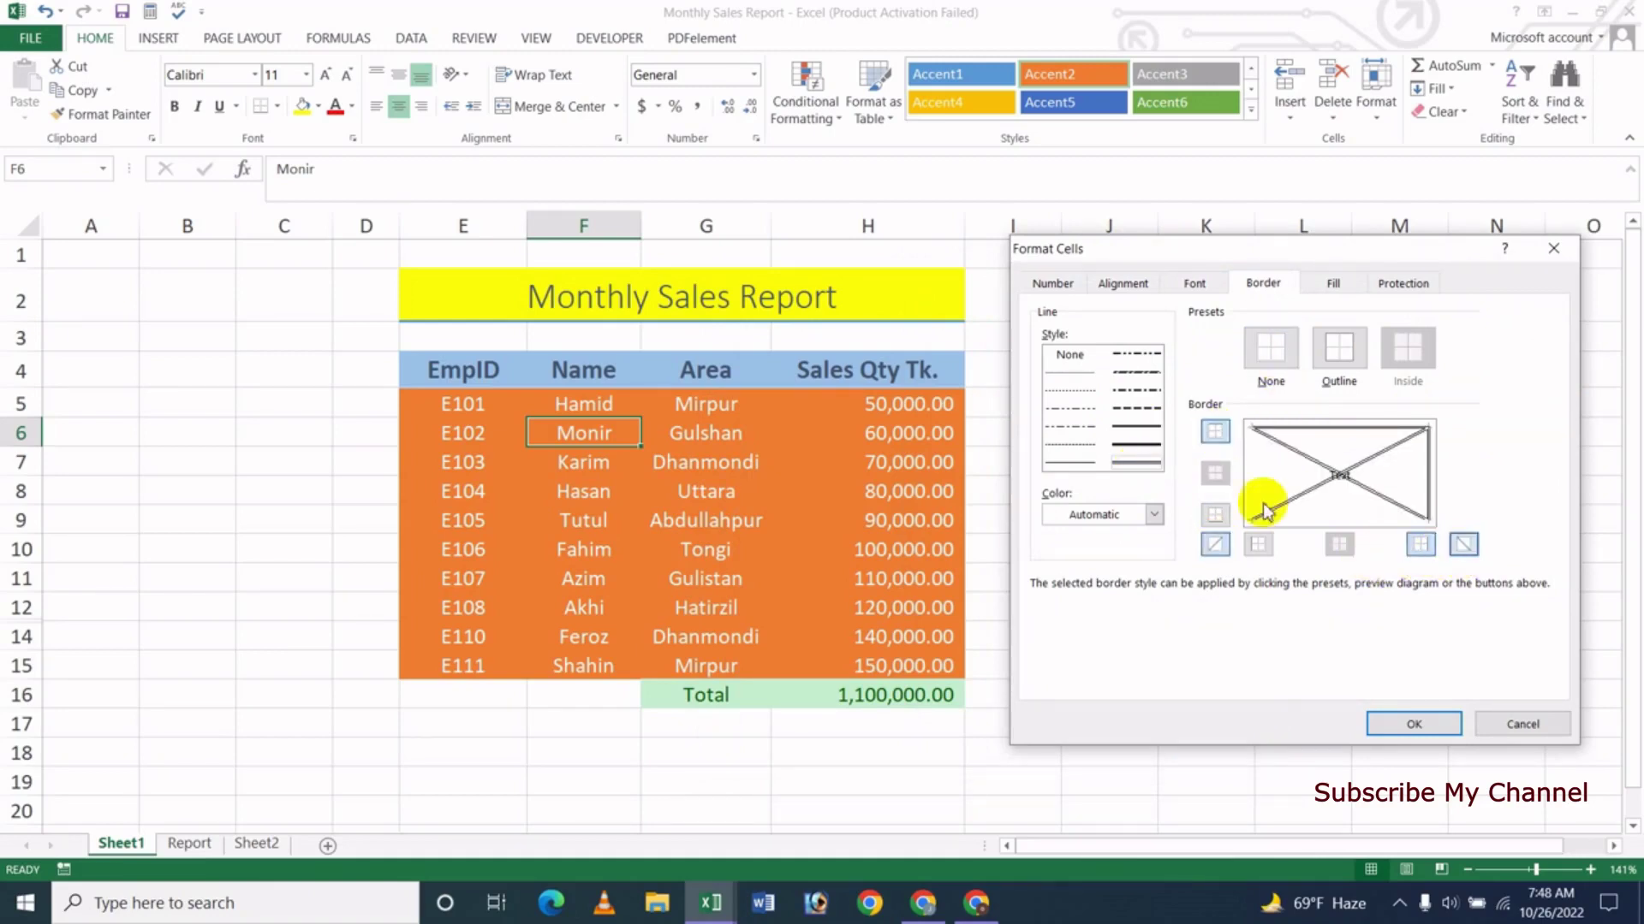
click(1152, 515)
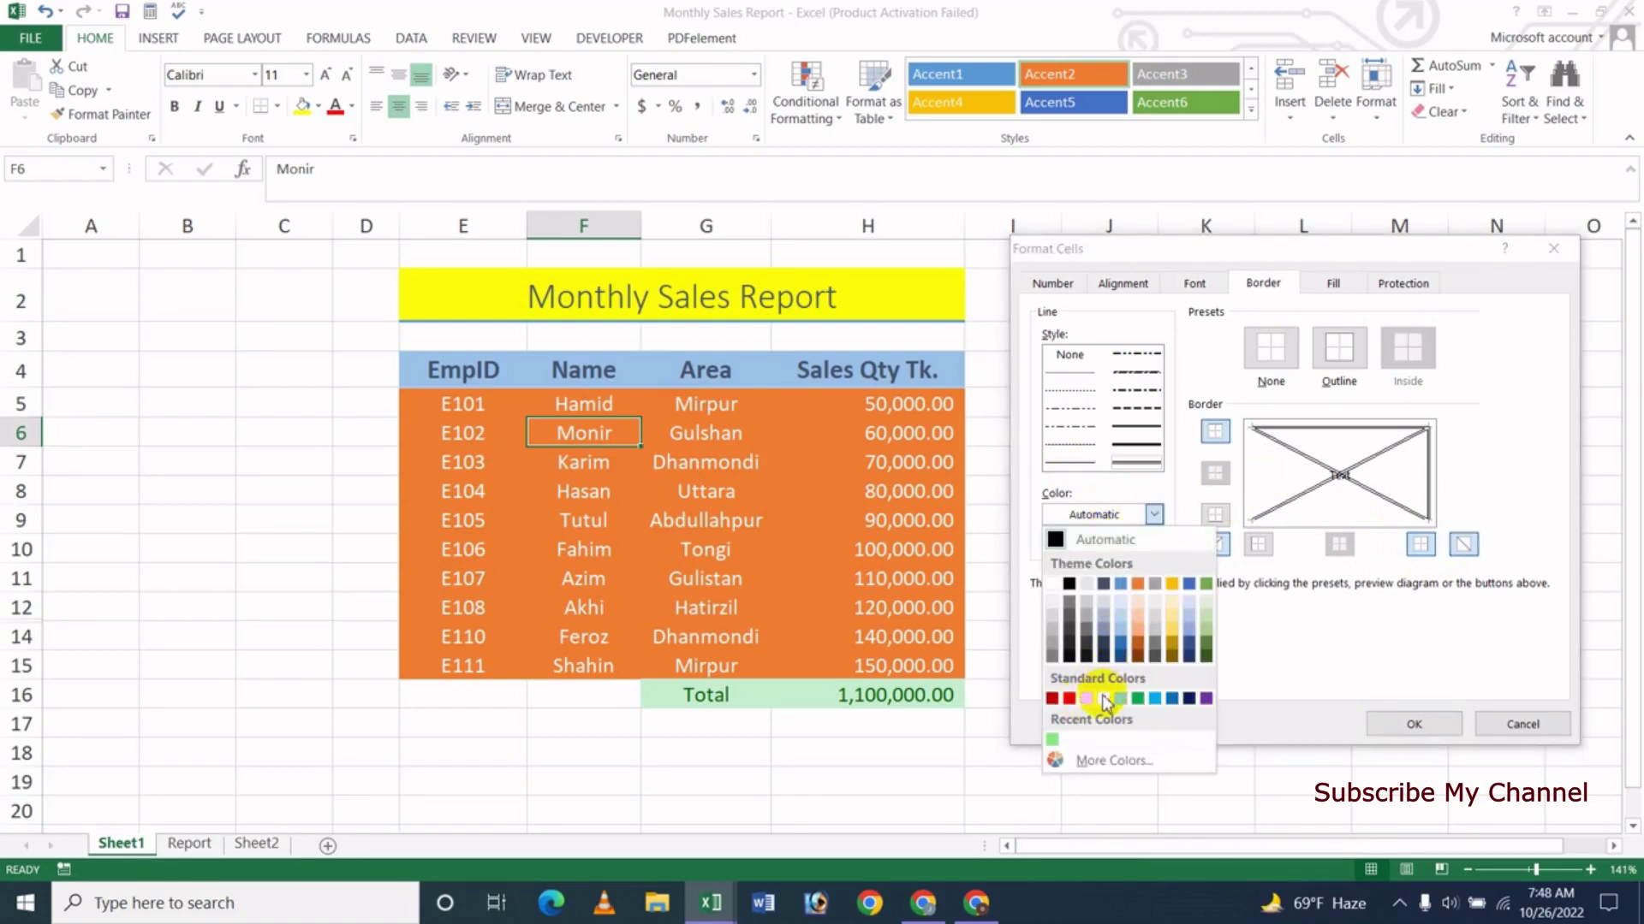
click(1171, 698)
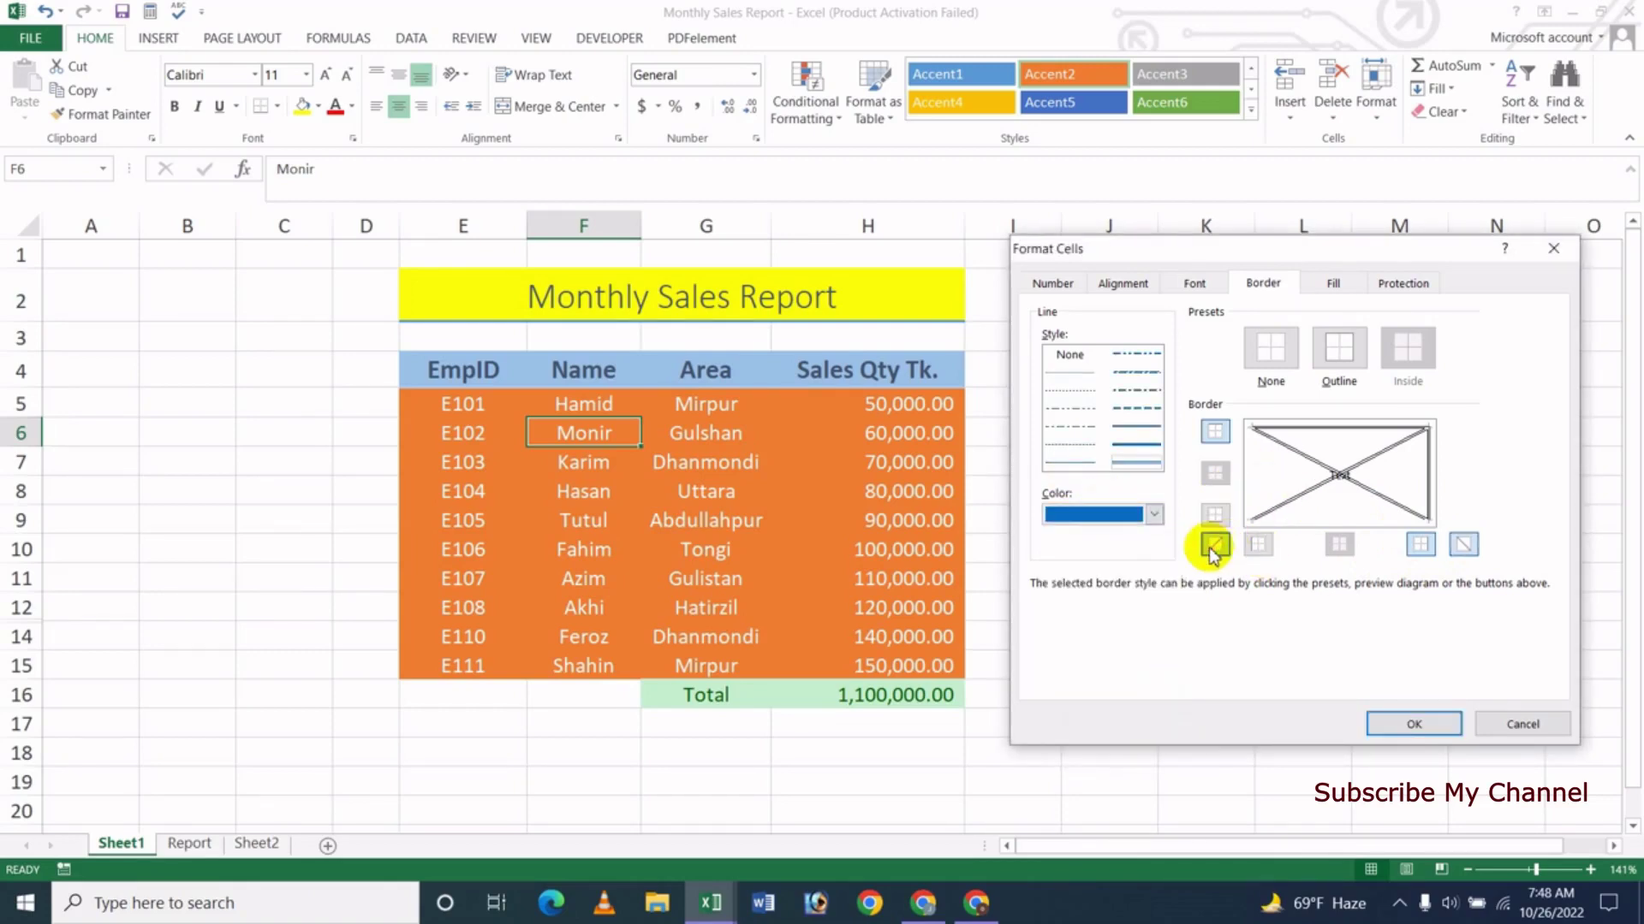
click(1210, 545)
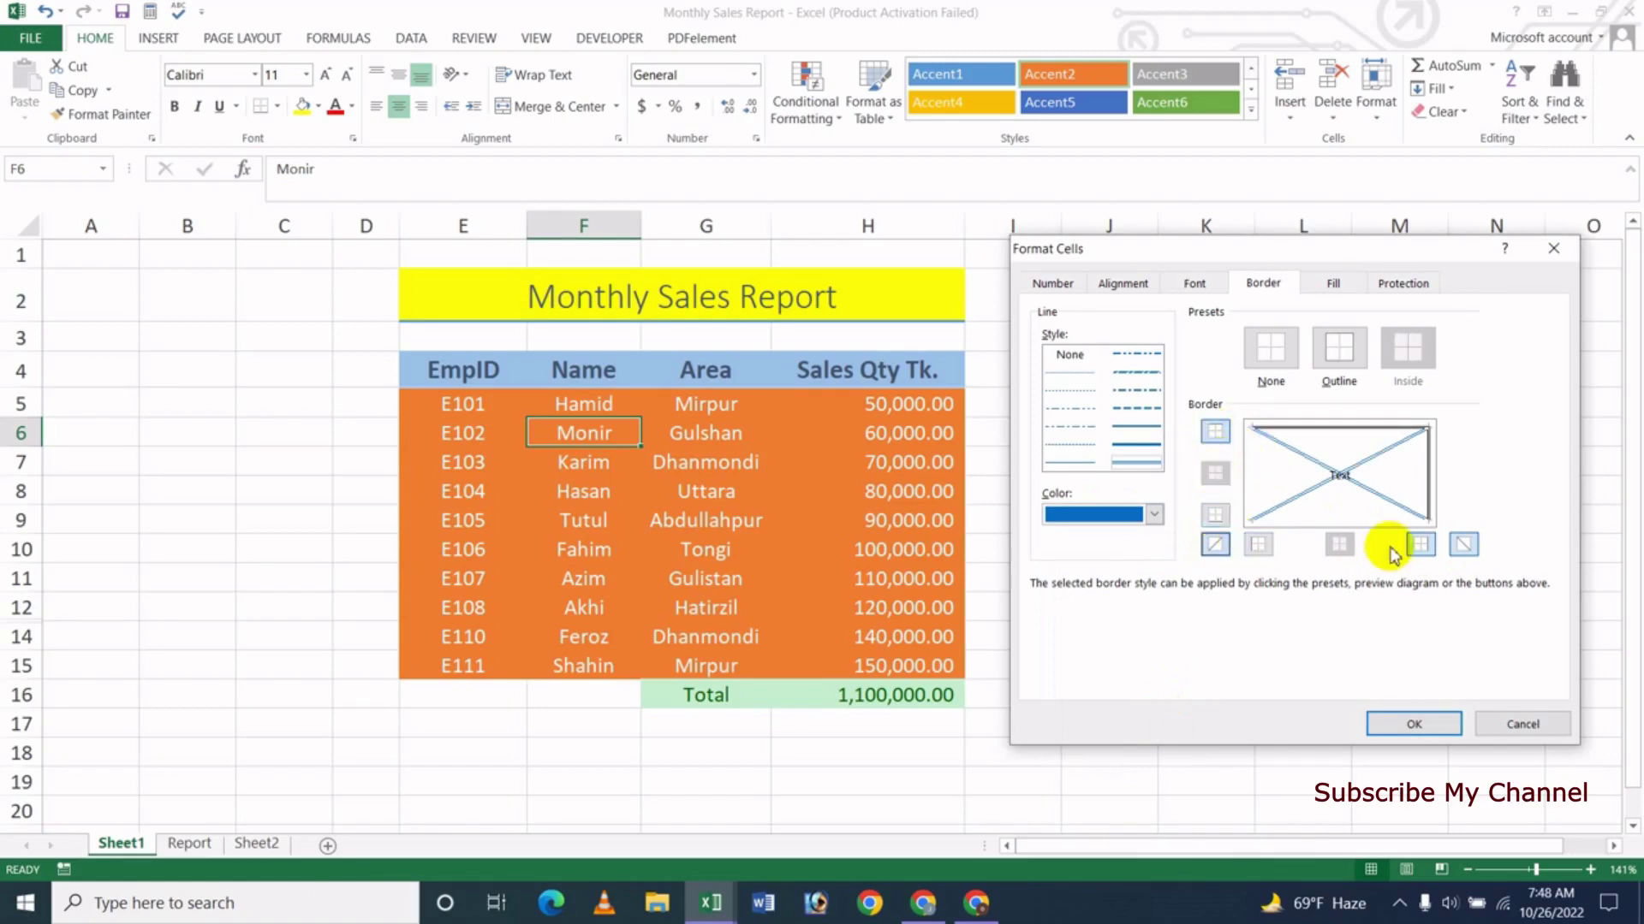
click(1418, 545)
click(1214, 431)
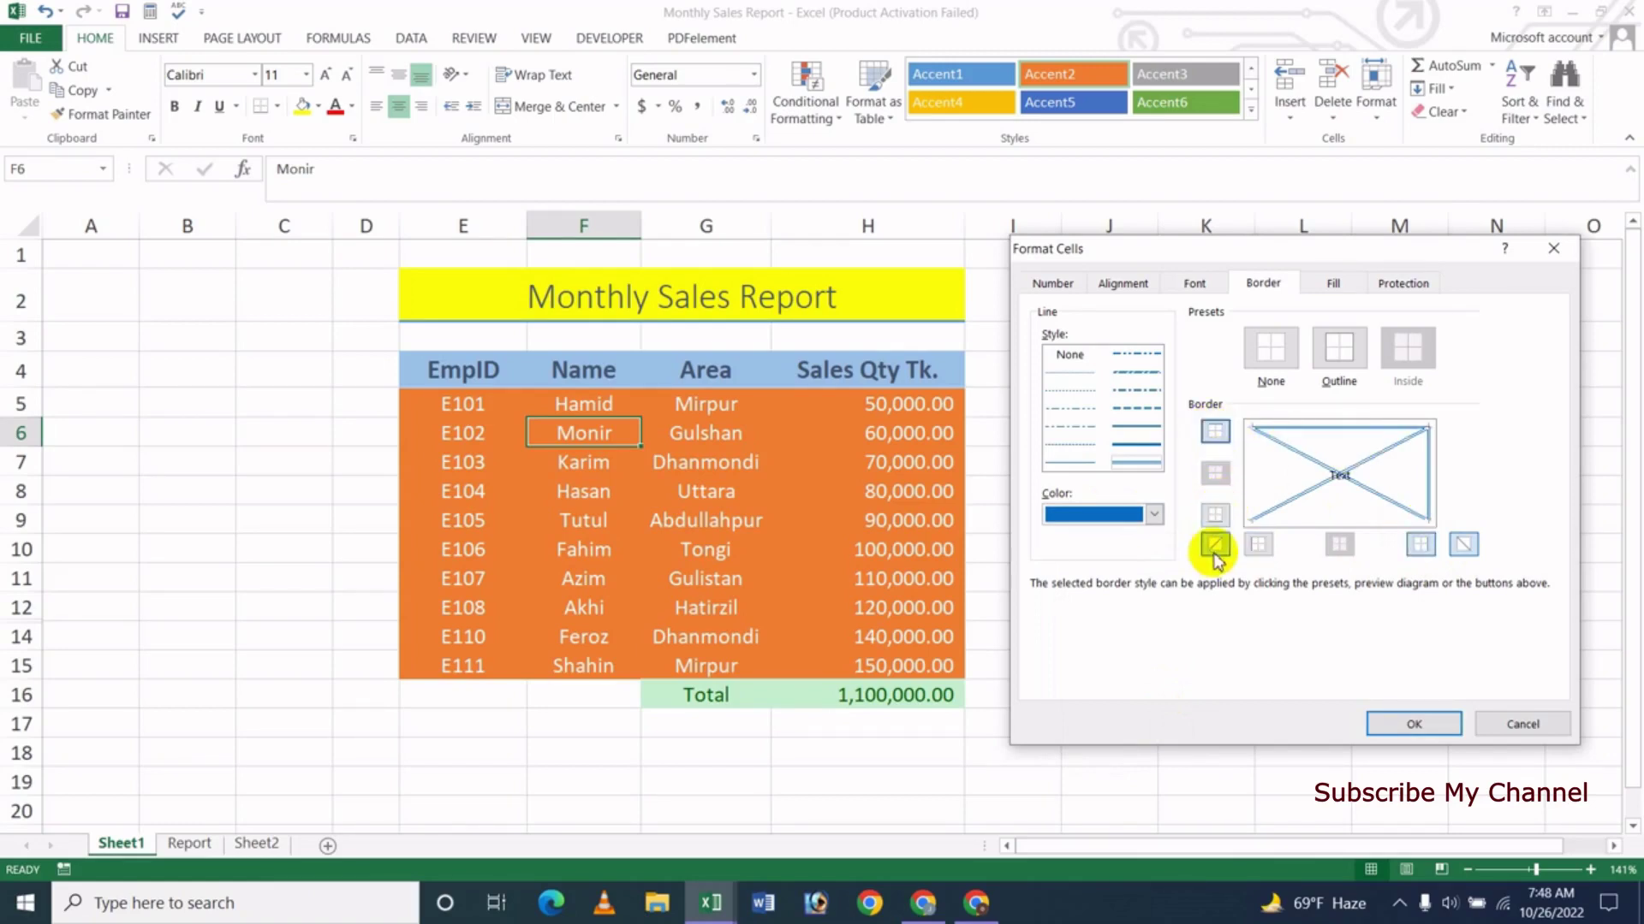
click(1256, 545)
click(1214, 514)
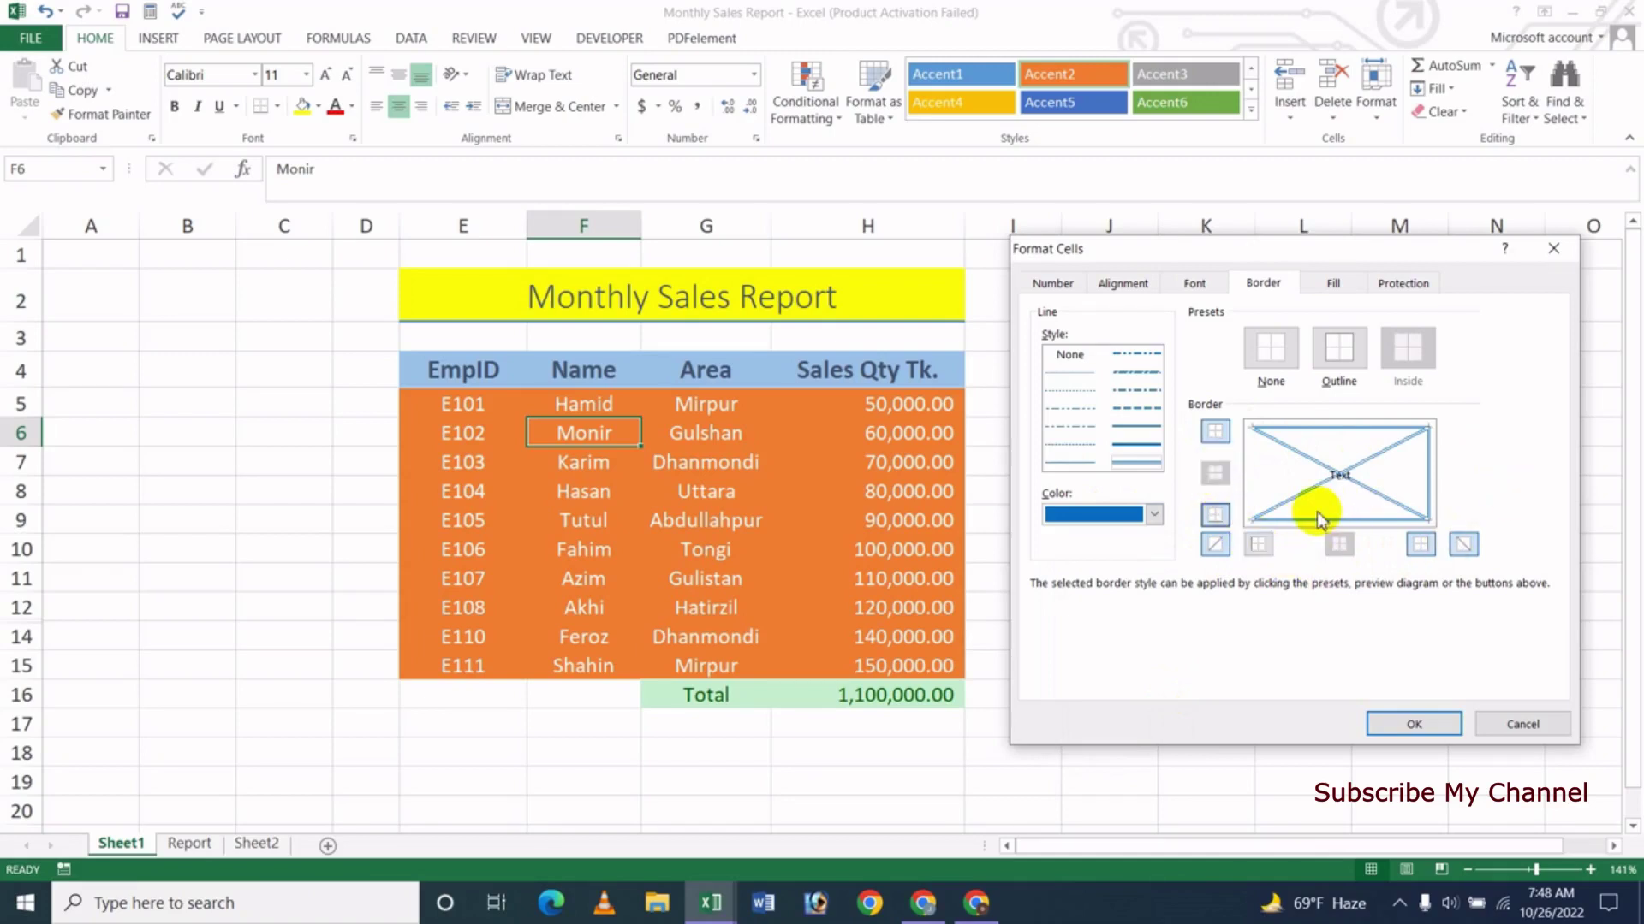
- Add a light gold background fill and confirm the formatting
click(1333, 282)
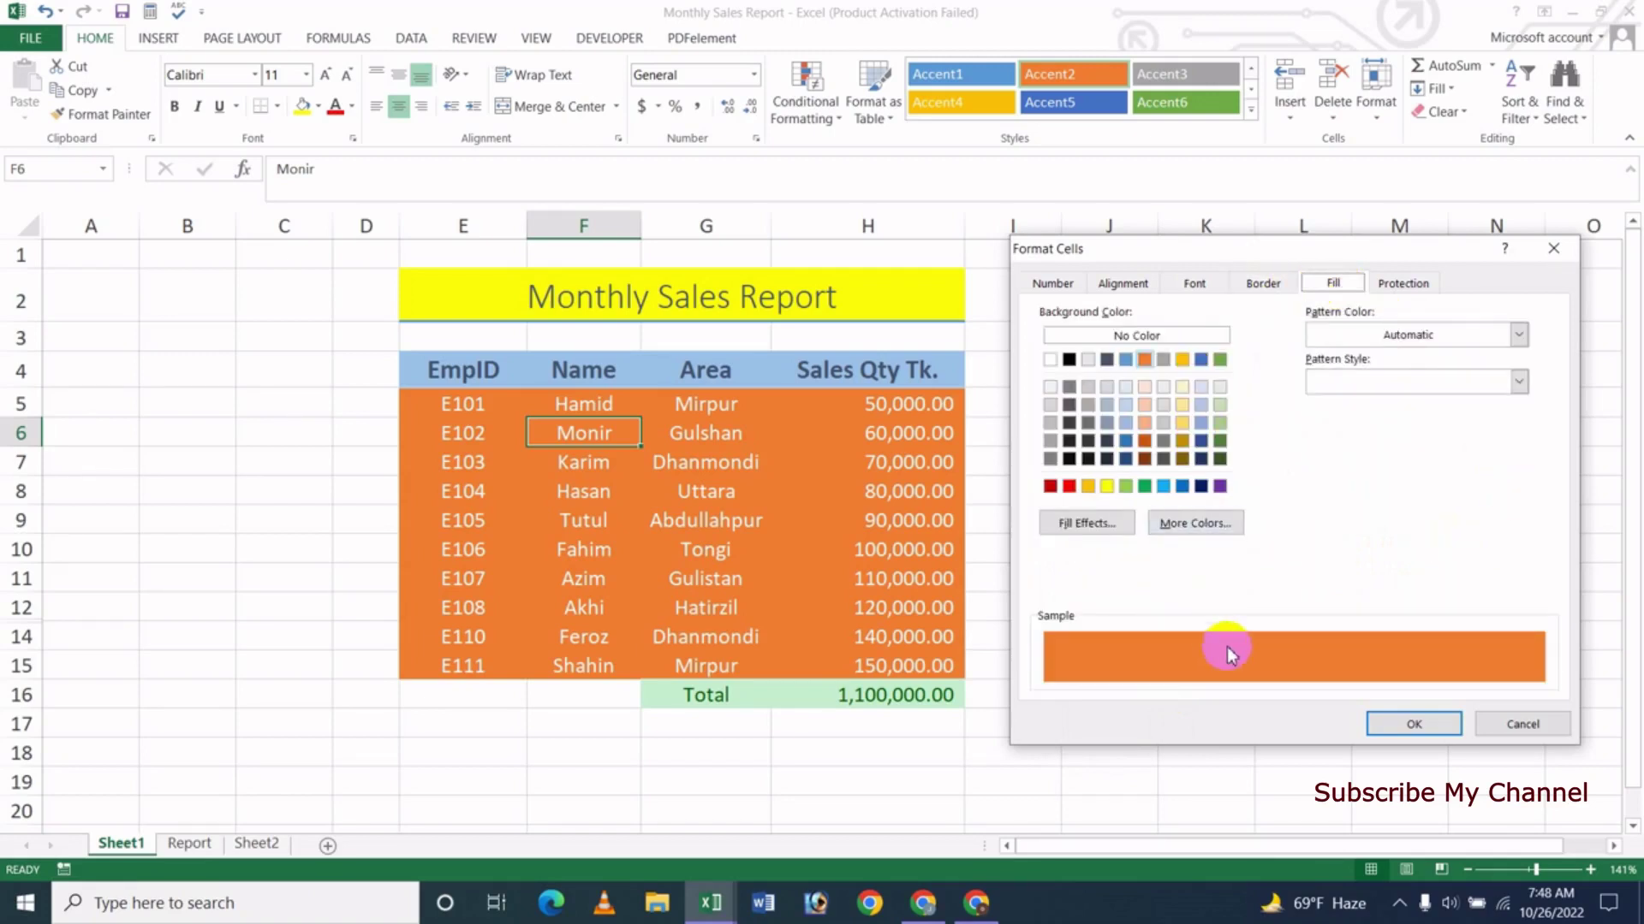
click(1181, 409)
click(1379, 719)
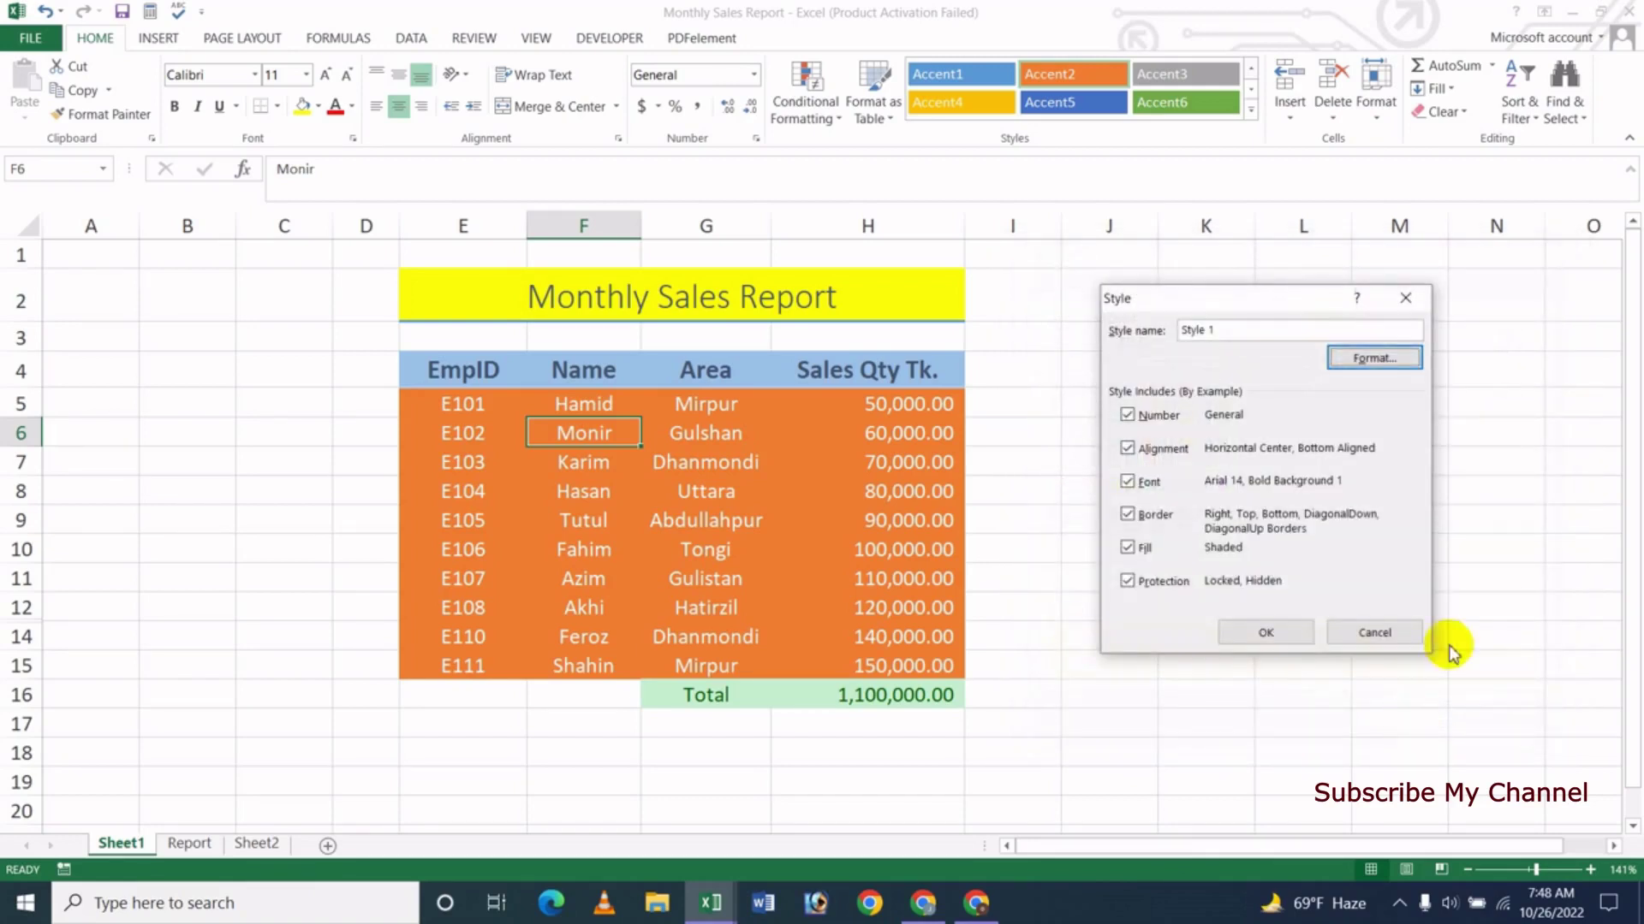
- Save Style 1, apply it to rows E5:H8, then return to Employee Sales Report
click(1291, 638)
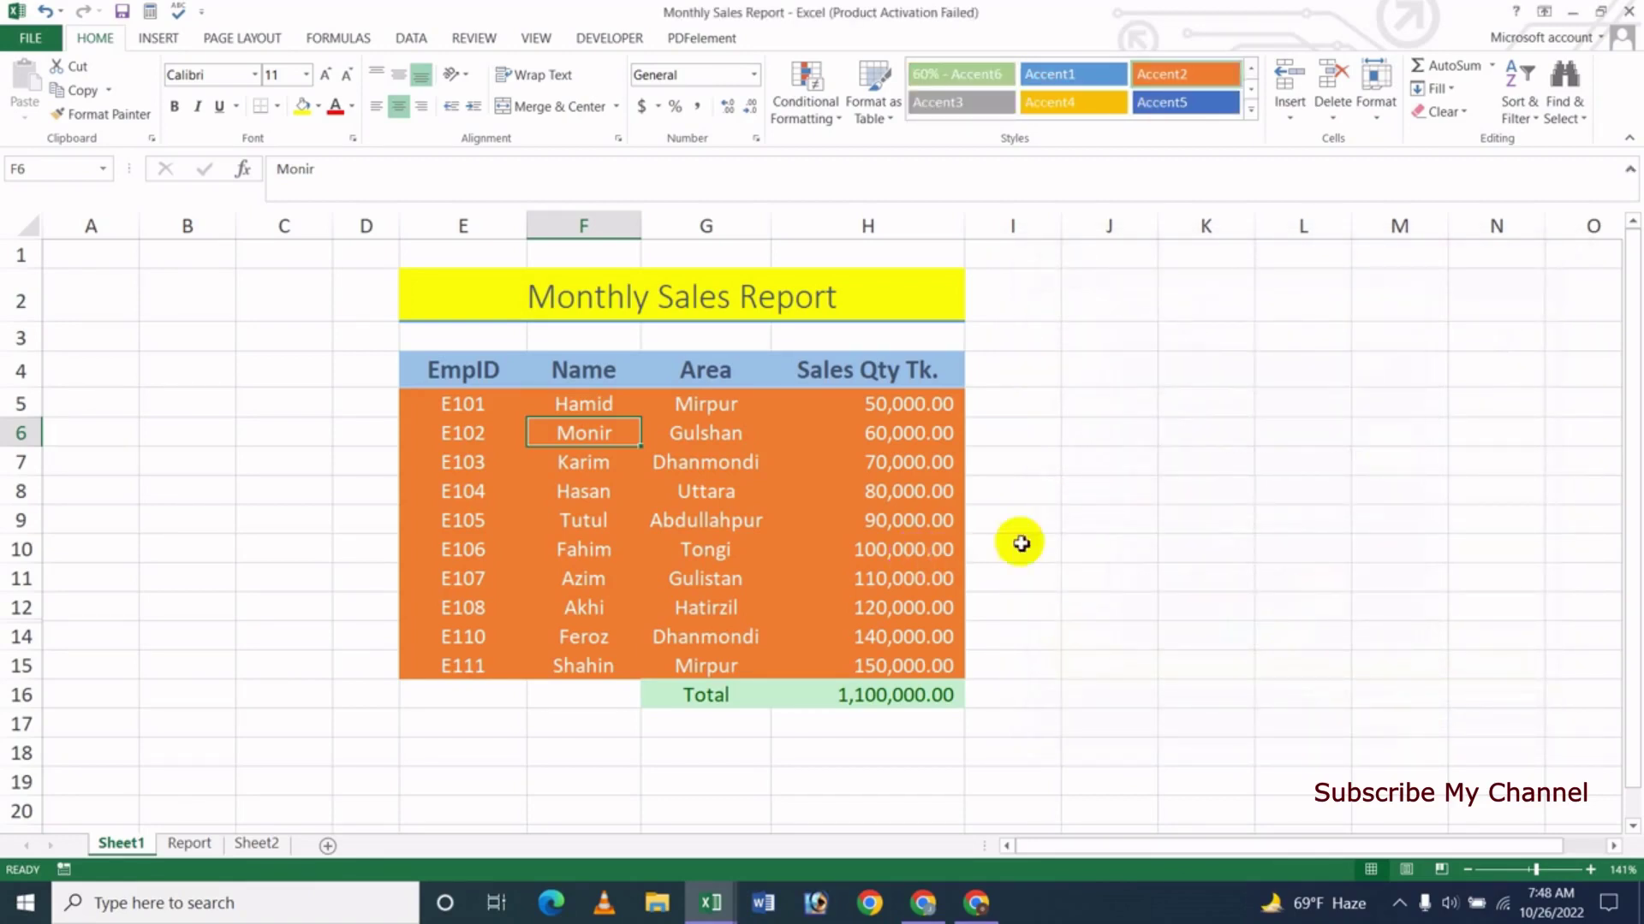
click(1201, 493)
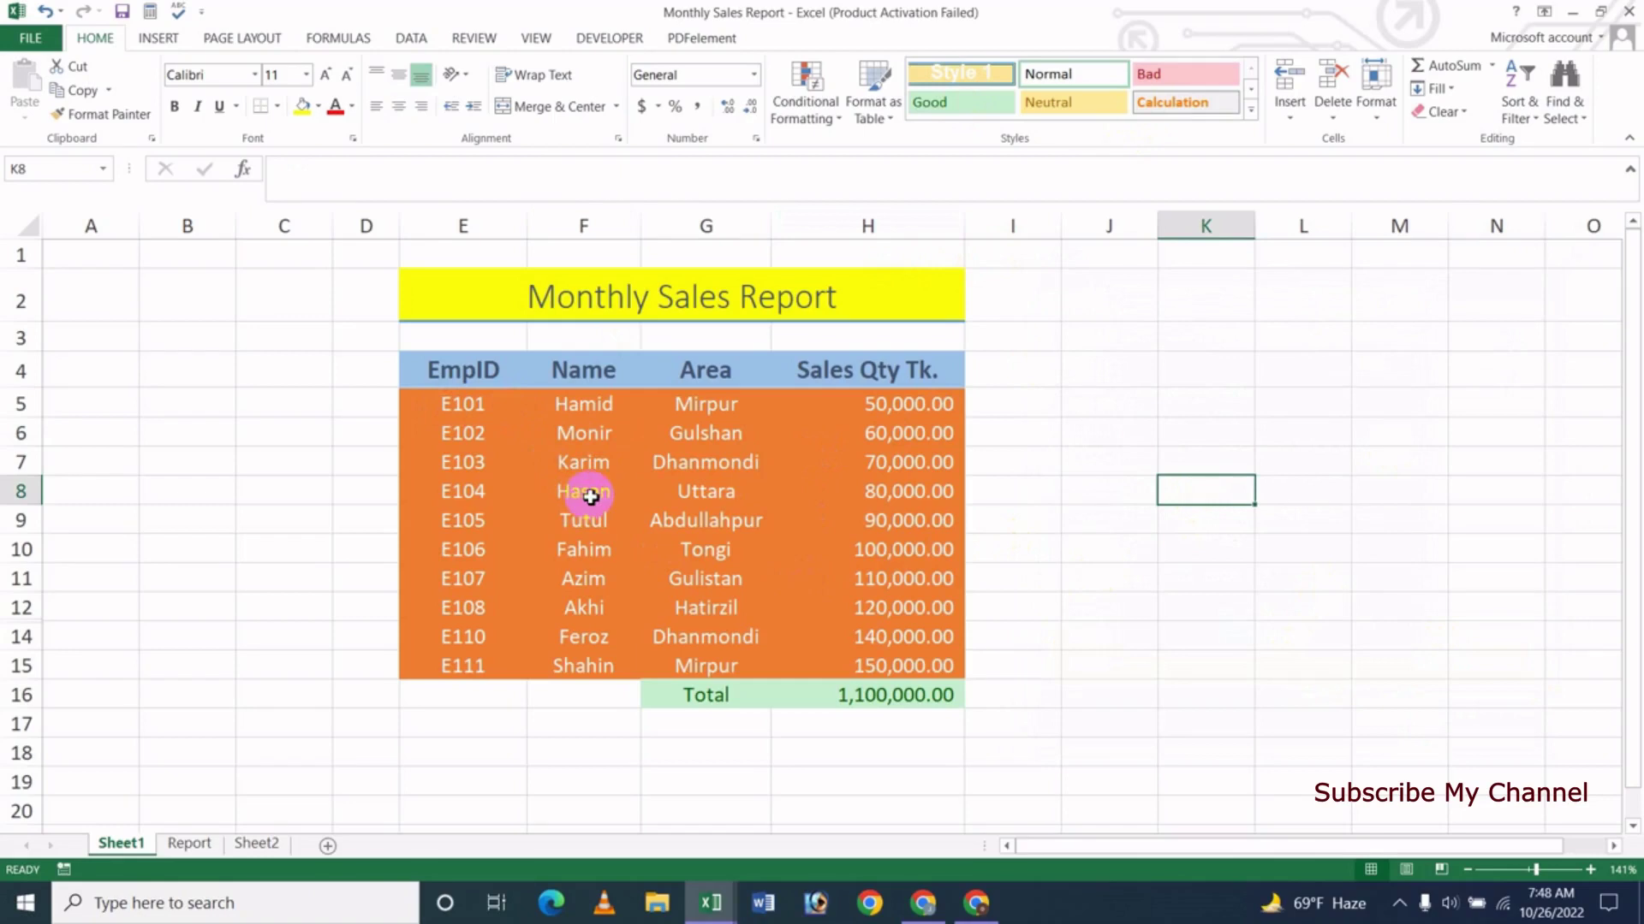
drag(419, 408, 892, 492)
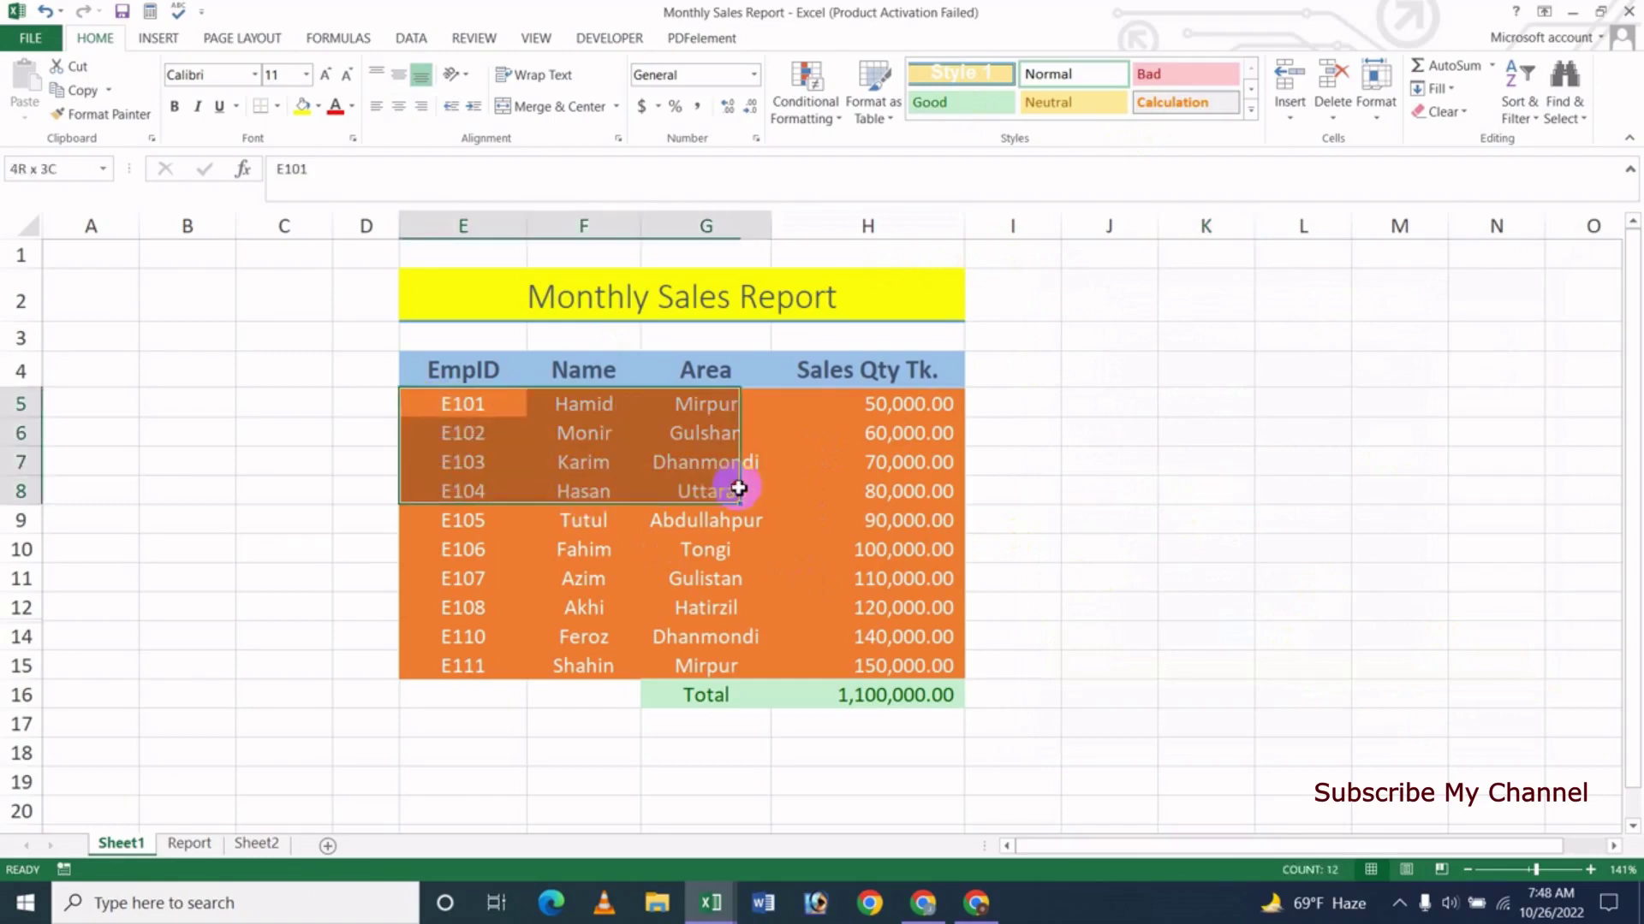
click(1250, 110)
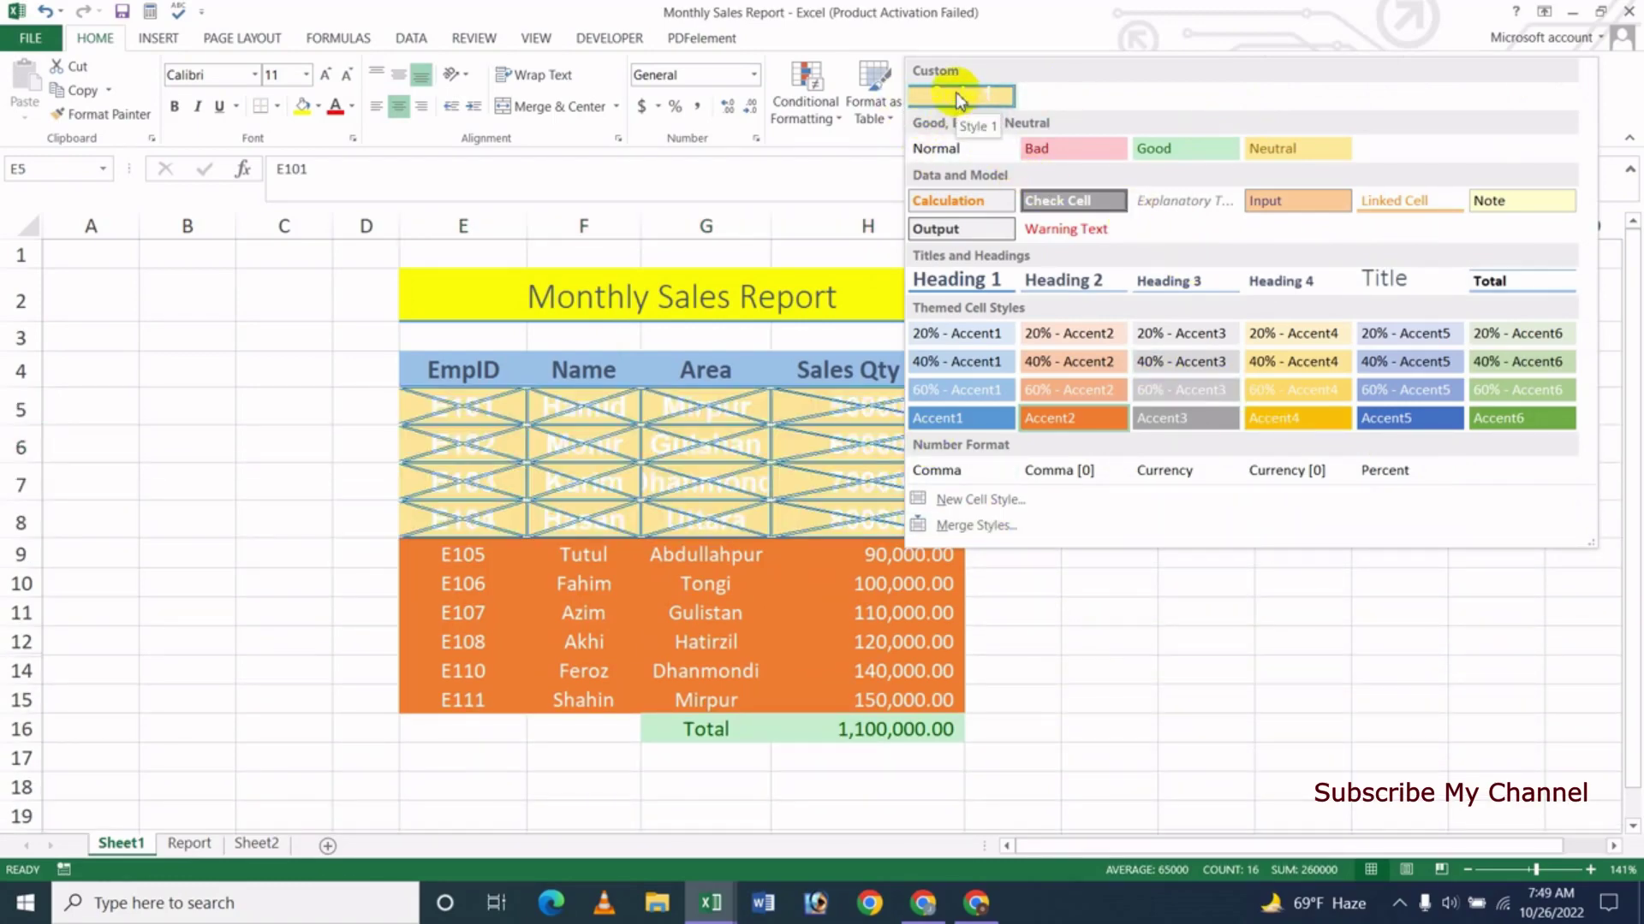
click(956, 90)
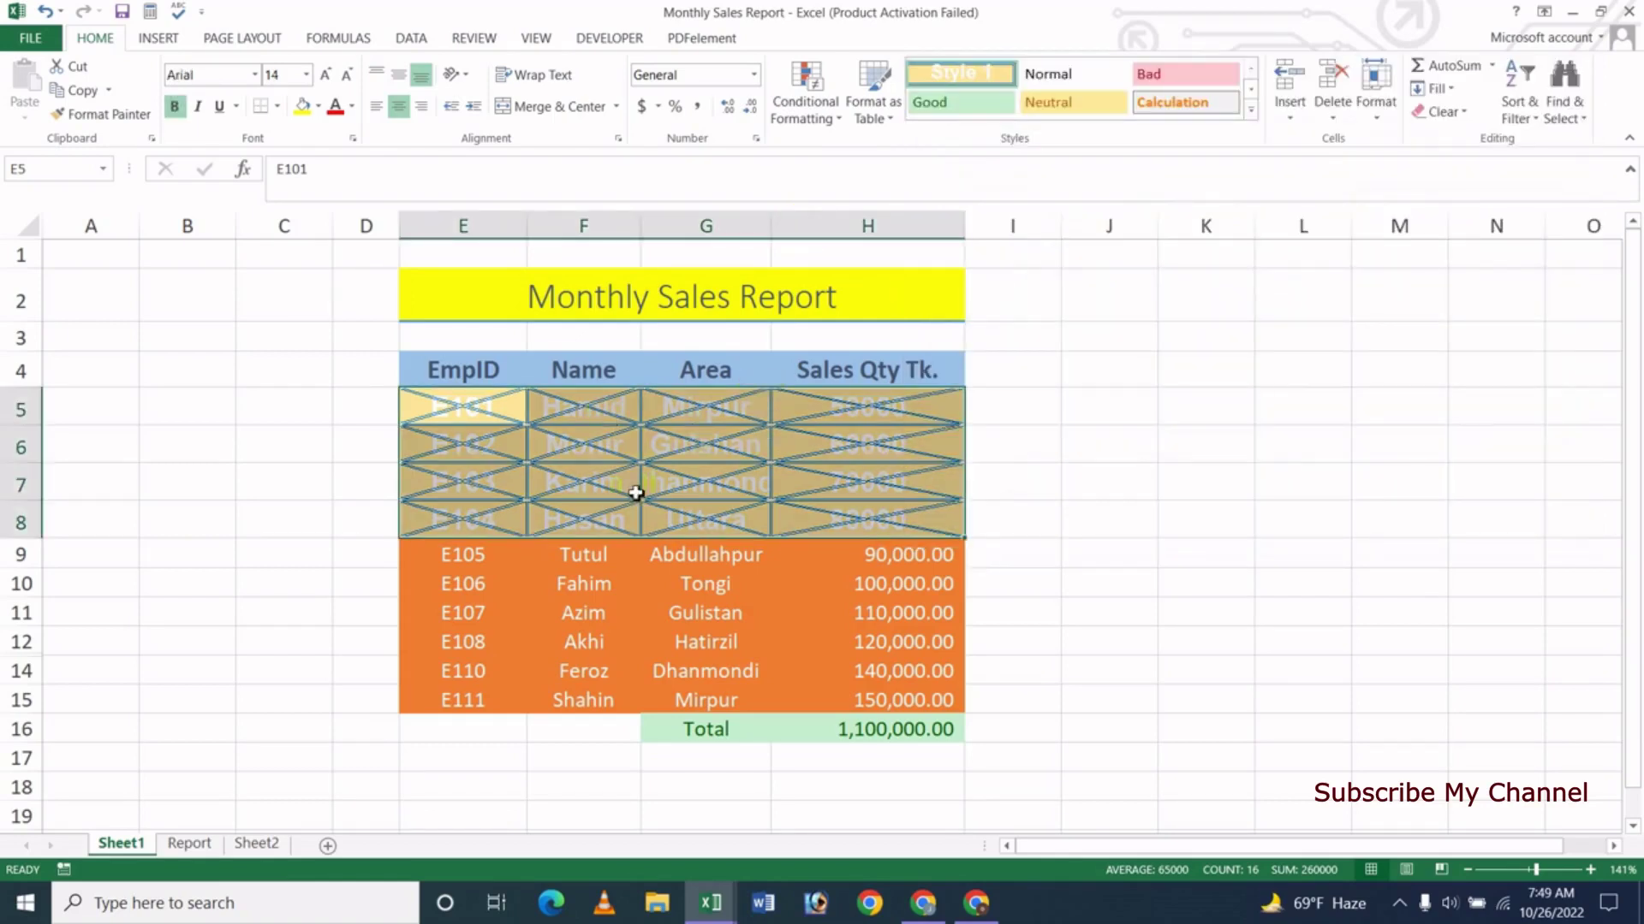
click(629, 451)
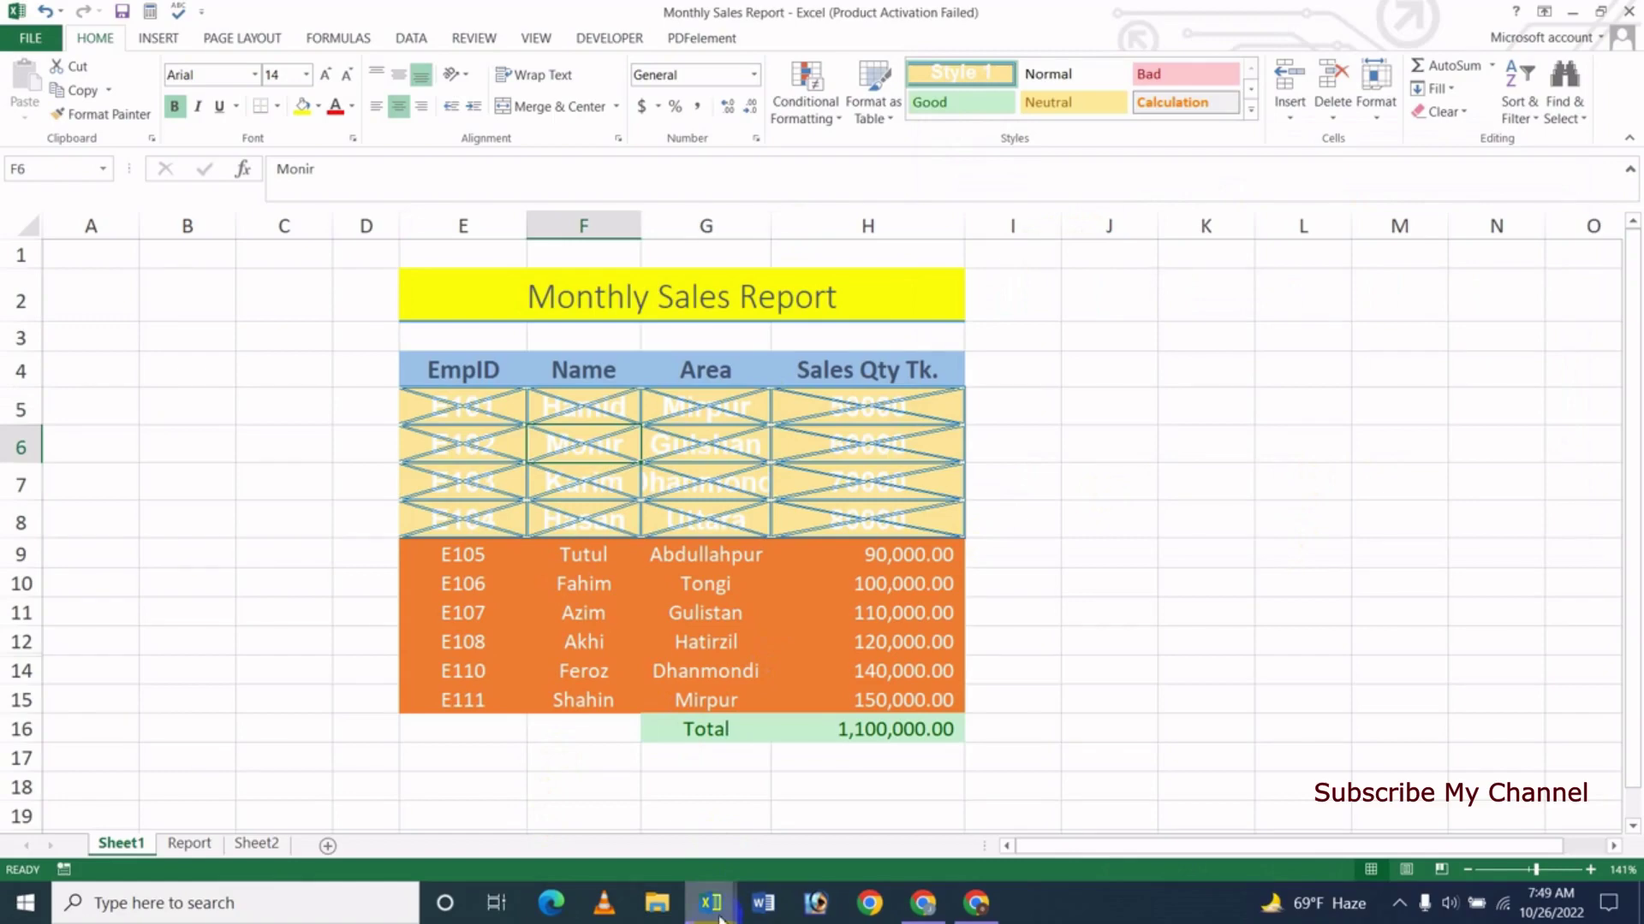
mouse_move(710, 902)
click(610, 843)
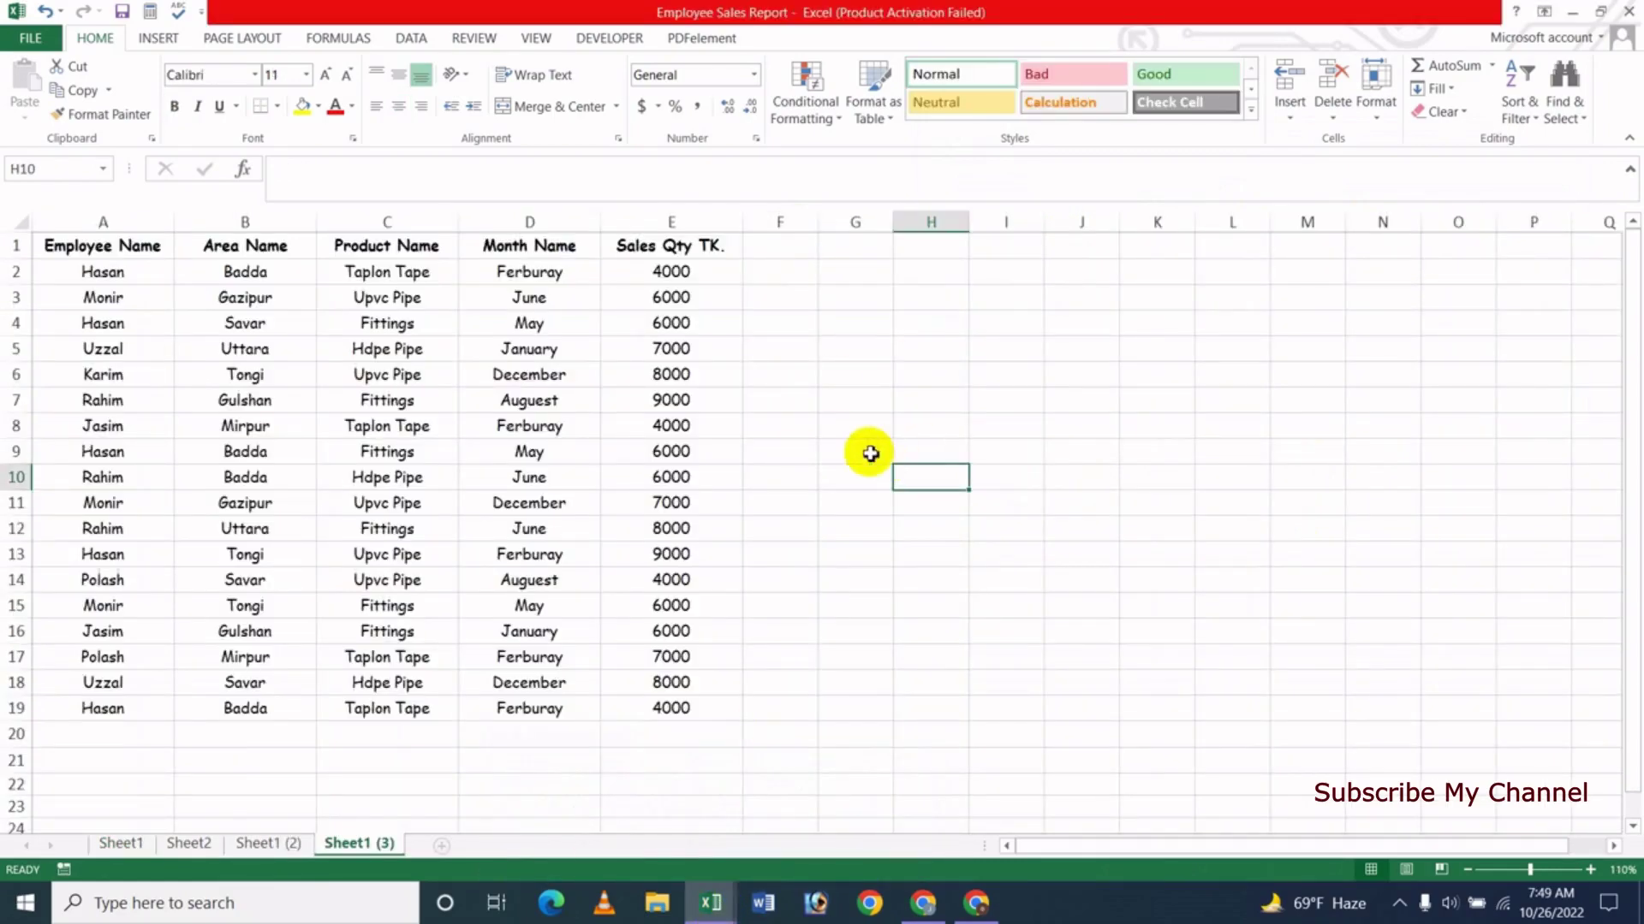
- Select table A1:E19 and compare both workbooks' Cell Styles lists, noting Style 1 is missing here
click(835, 377)
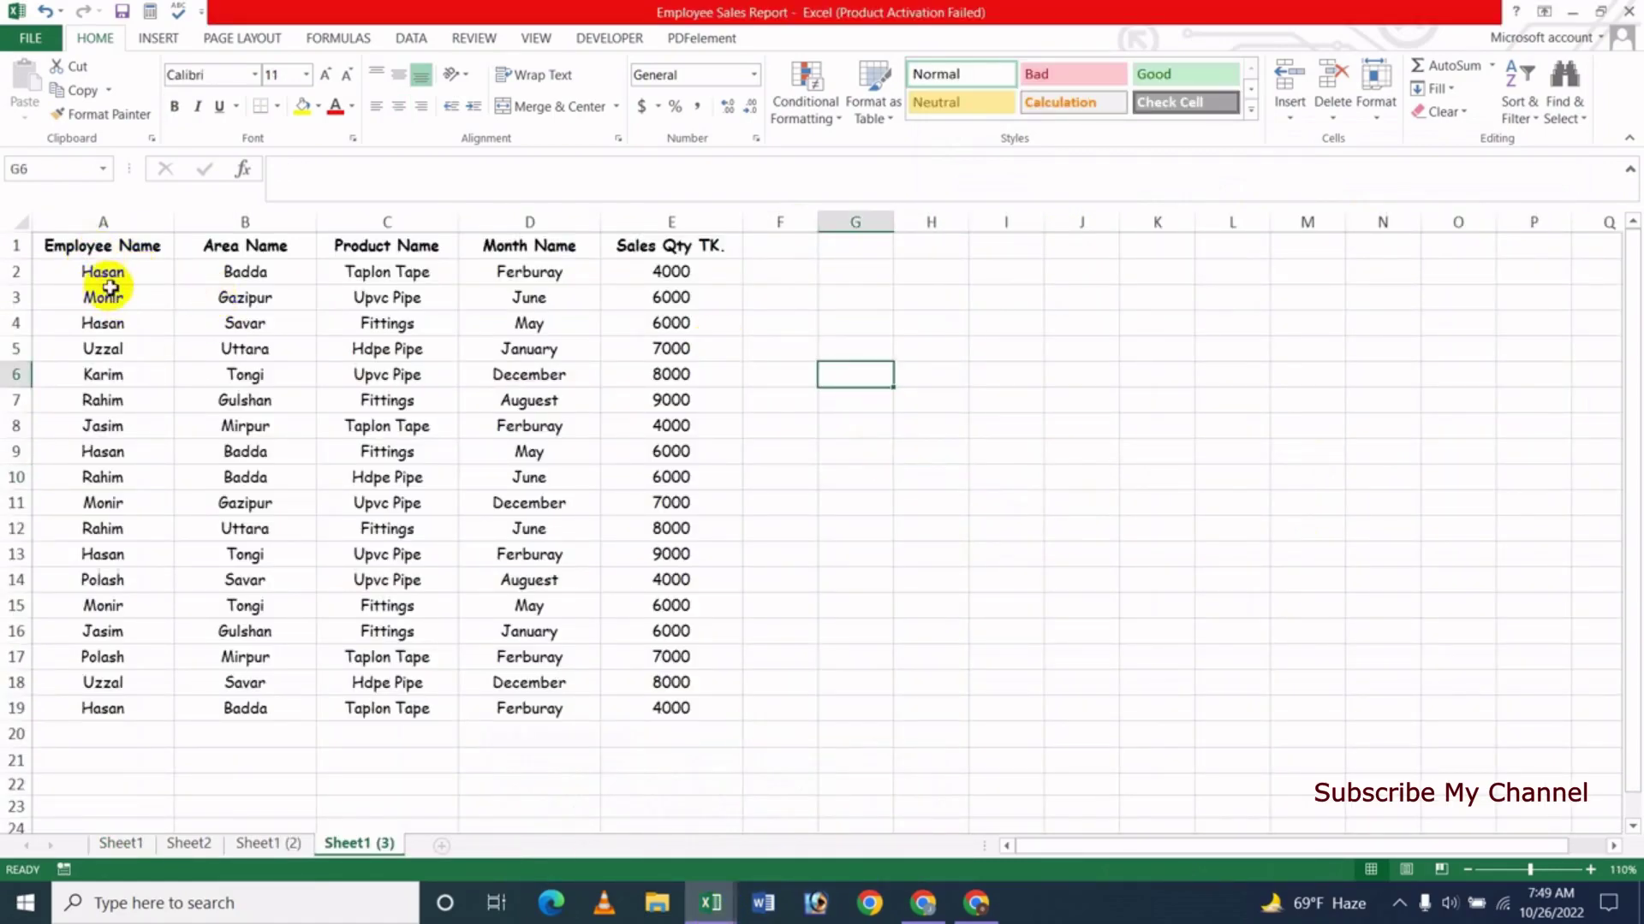
mouse_move(92, 249)
mouse_down()
mouse_move(584, 598)
mouse_move(653, 711)
mouse_up()
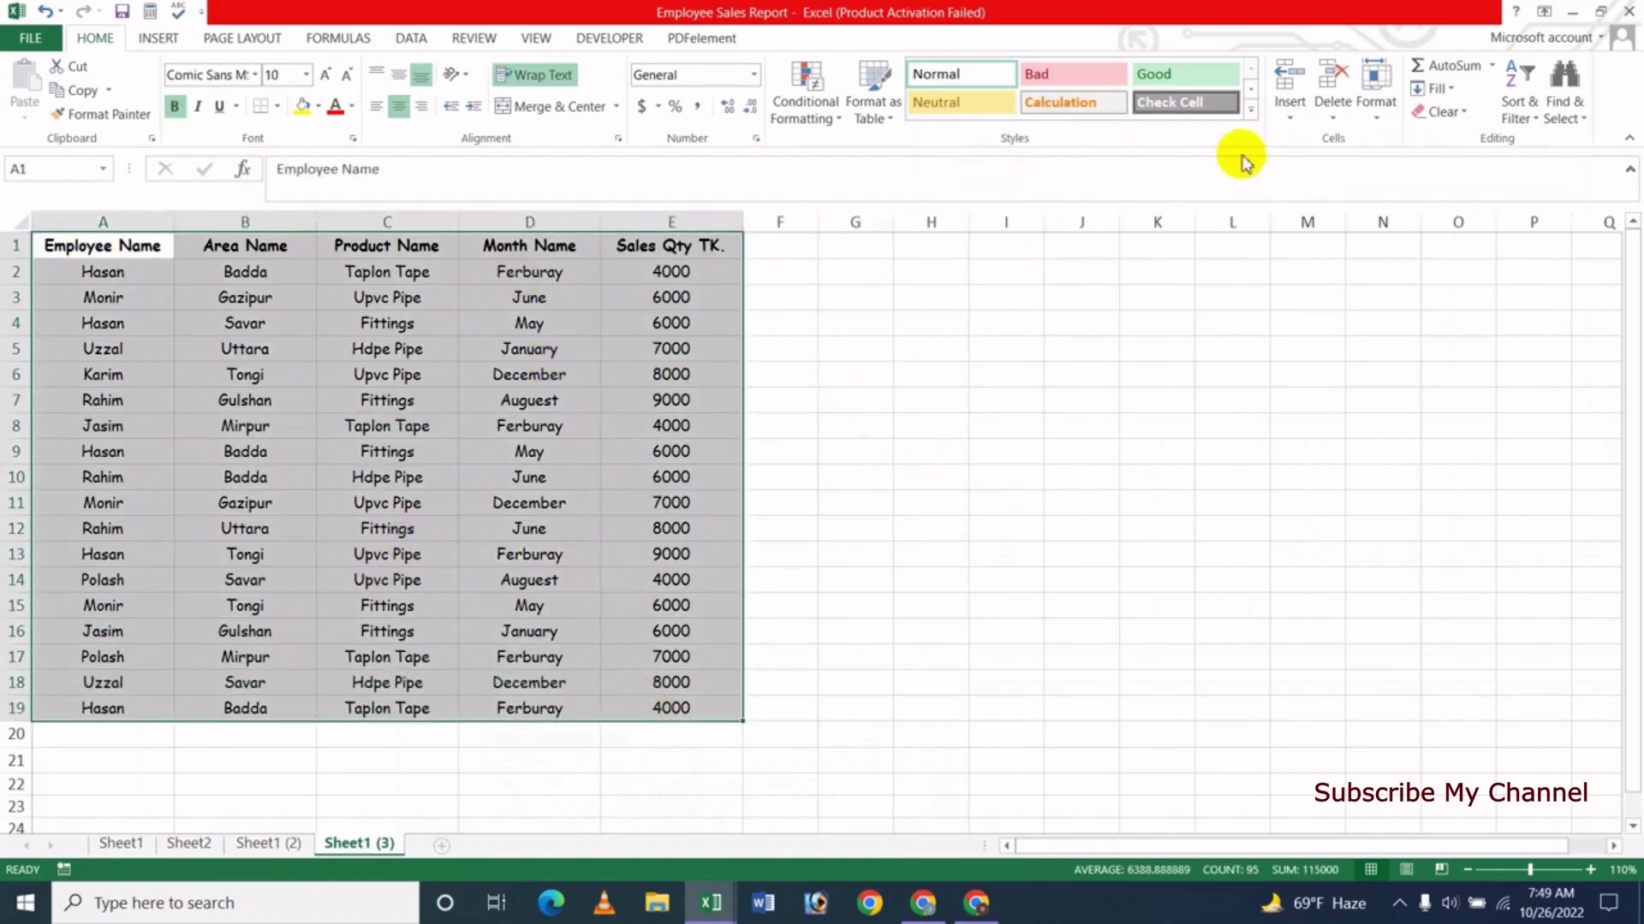
click(1251, 113)
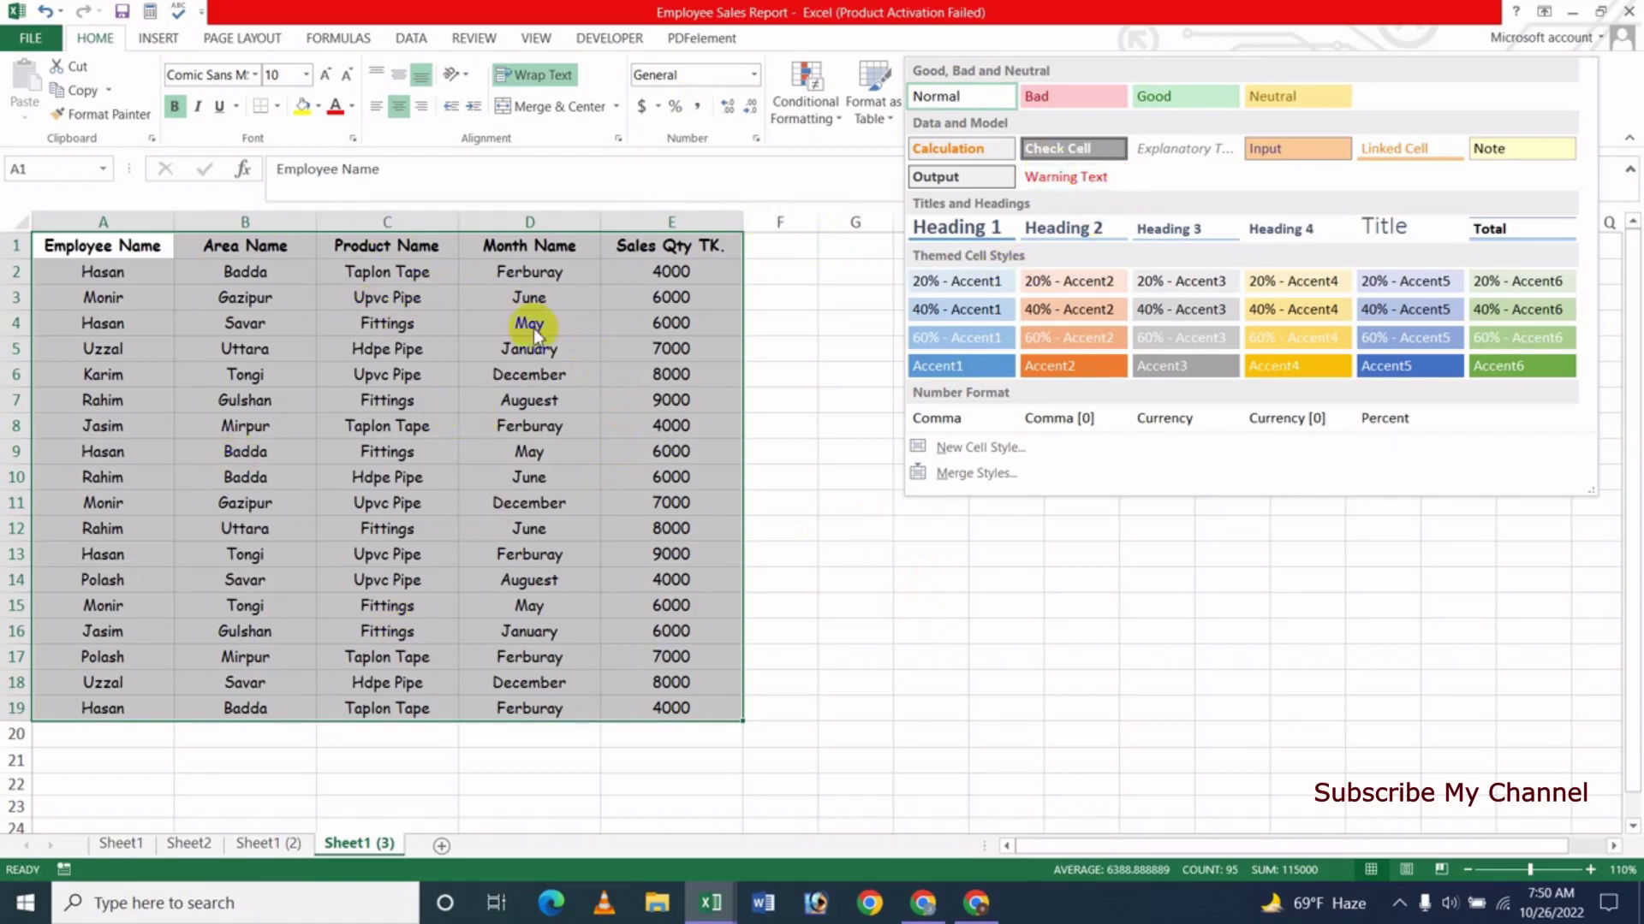
mouse_move(711, 902)
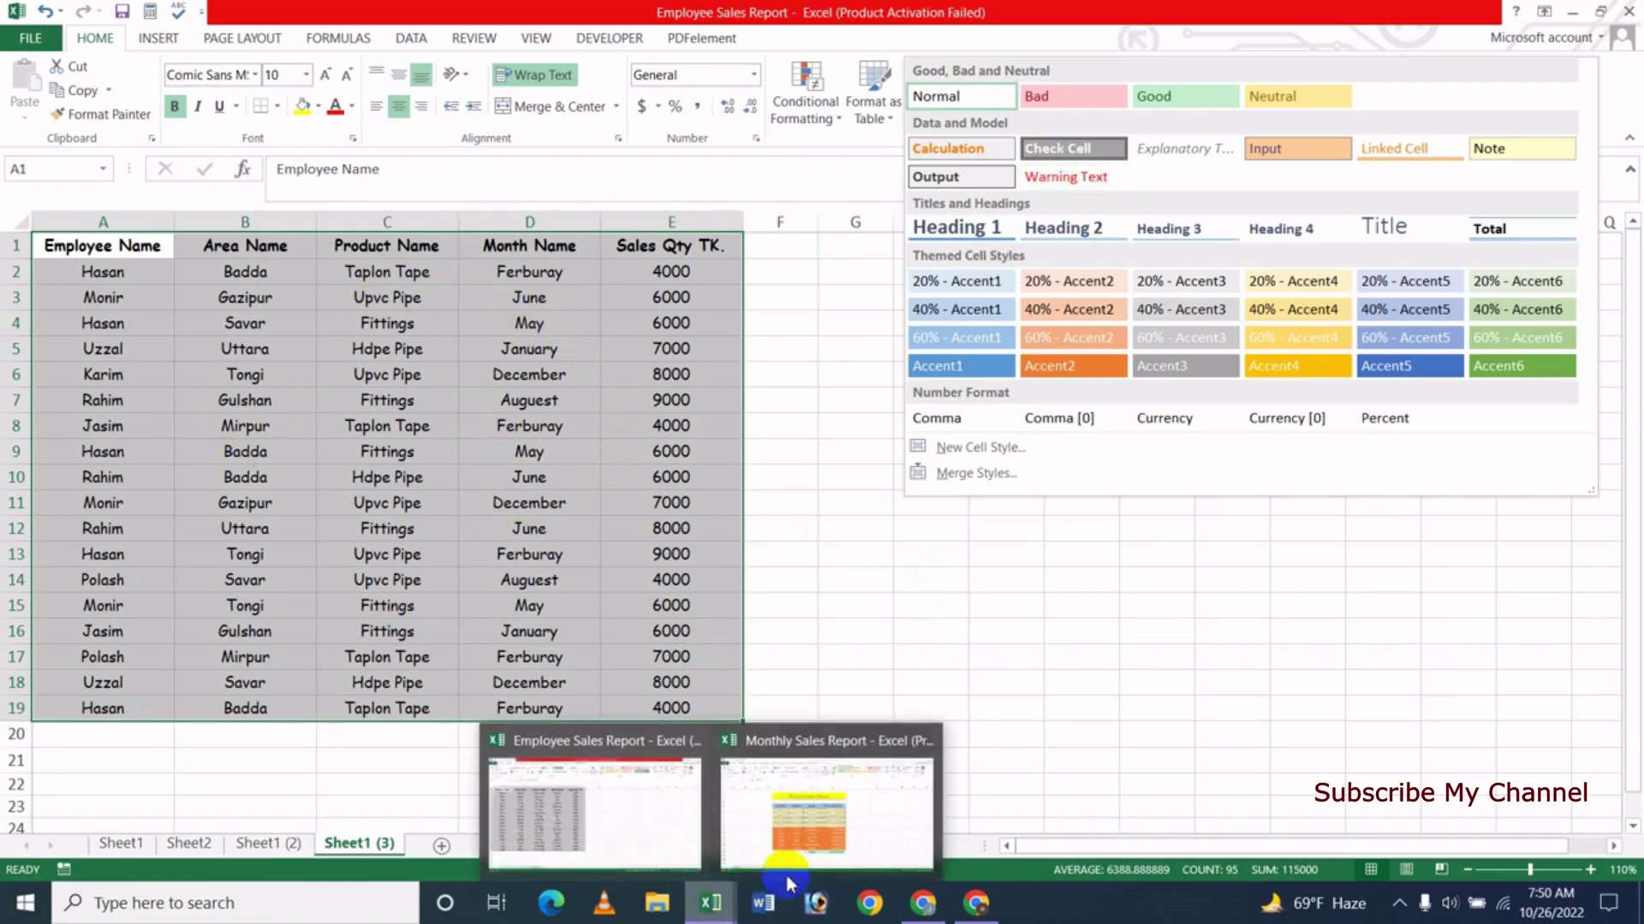
click(826, 835)
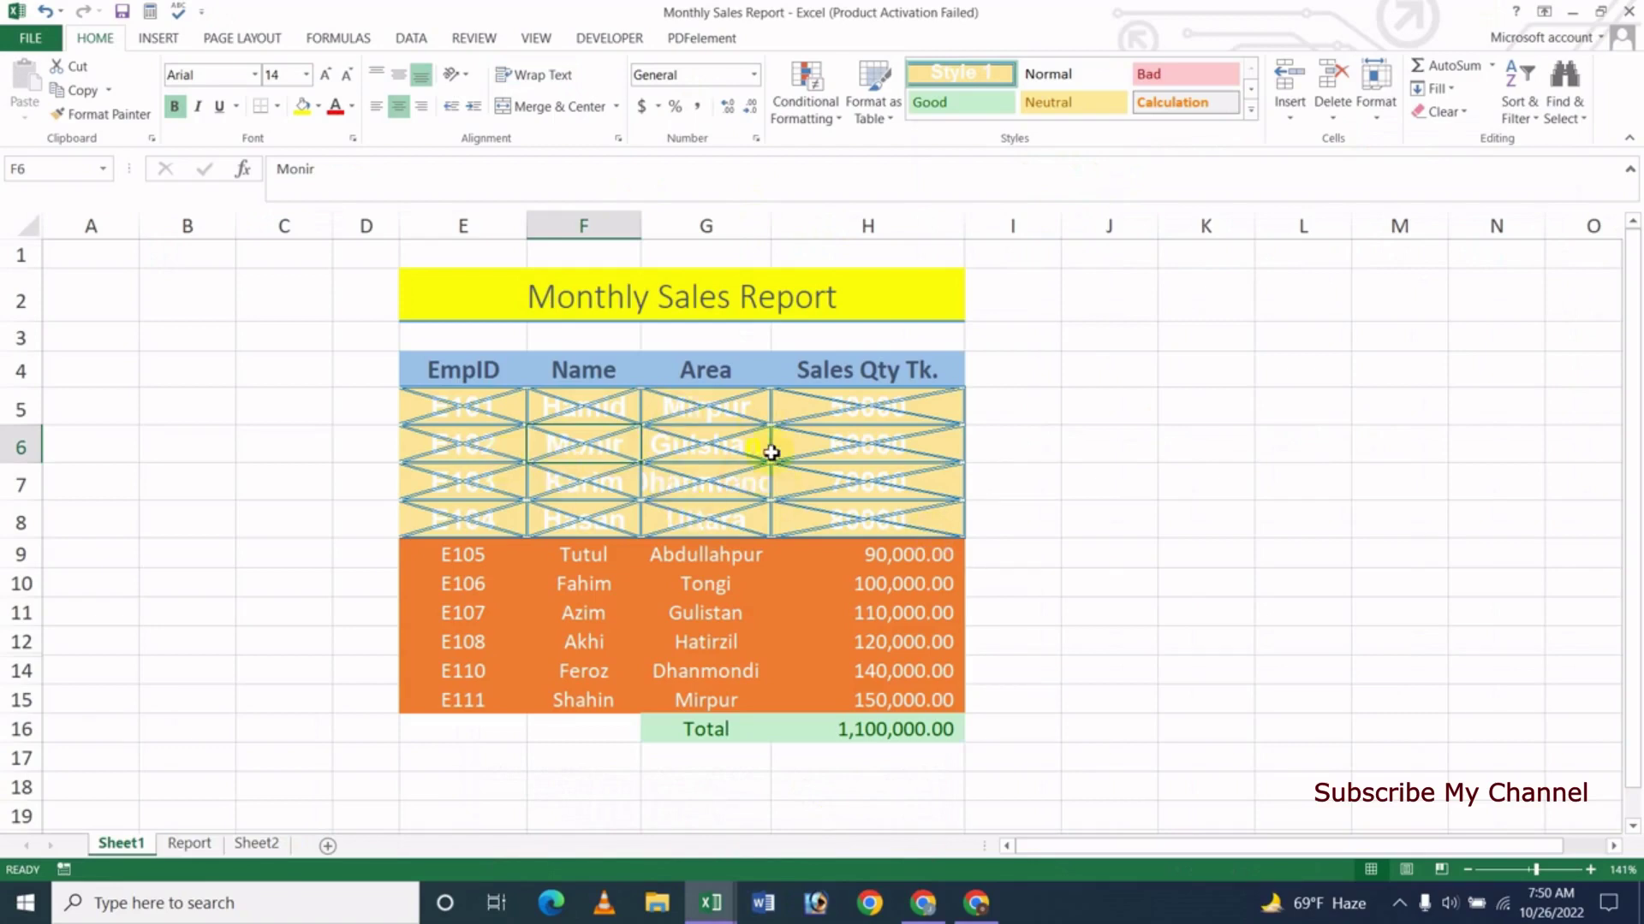
click(1251, 111)
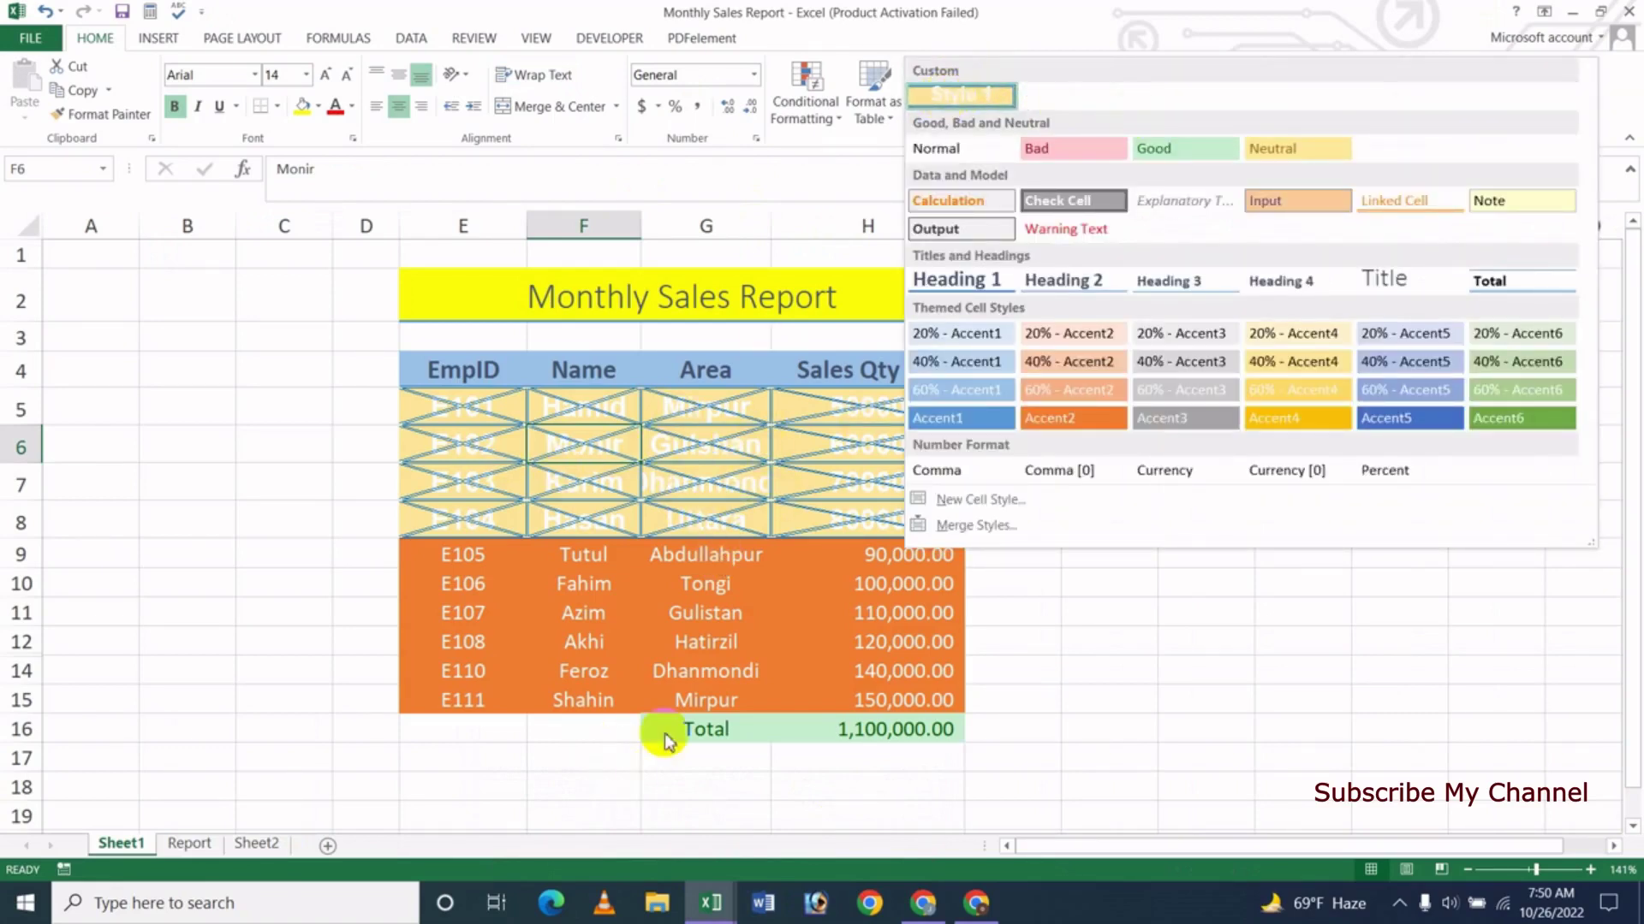
click(715, 909)
click(624, 839)
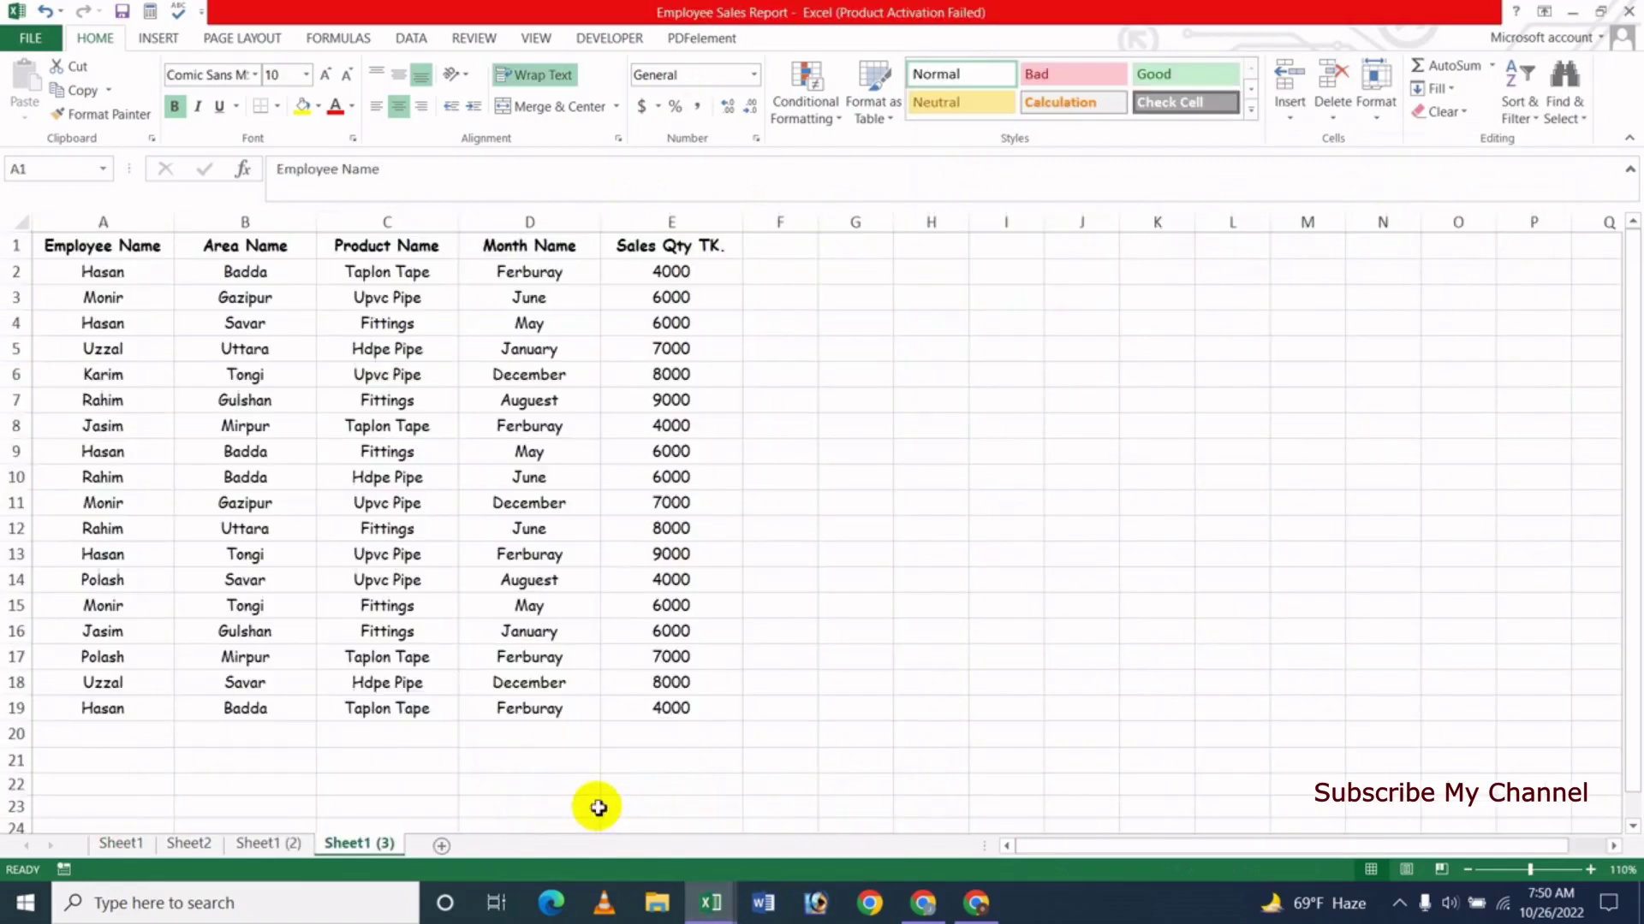
click(1251, 112)
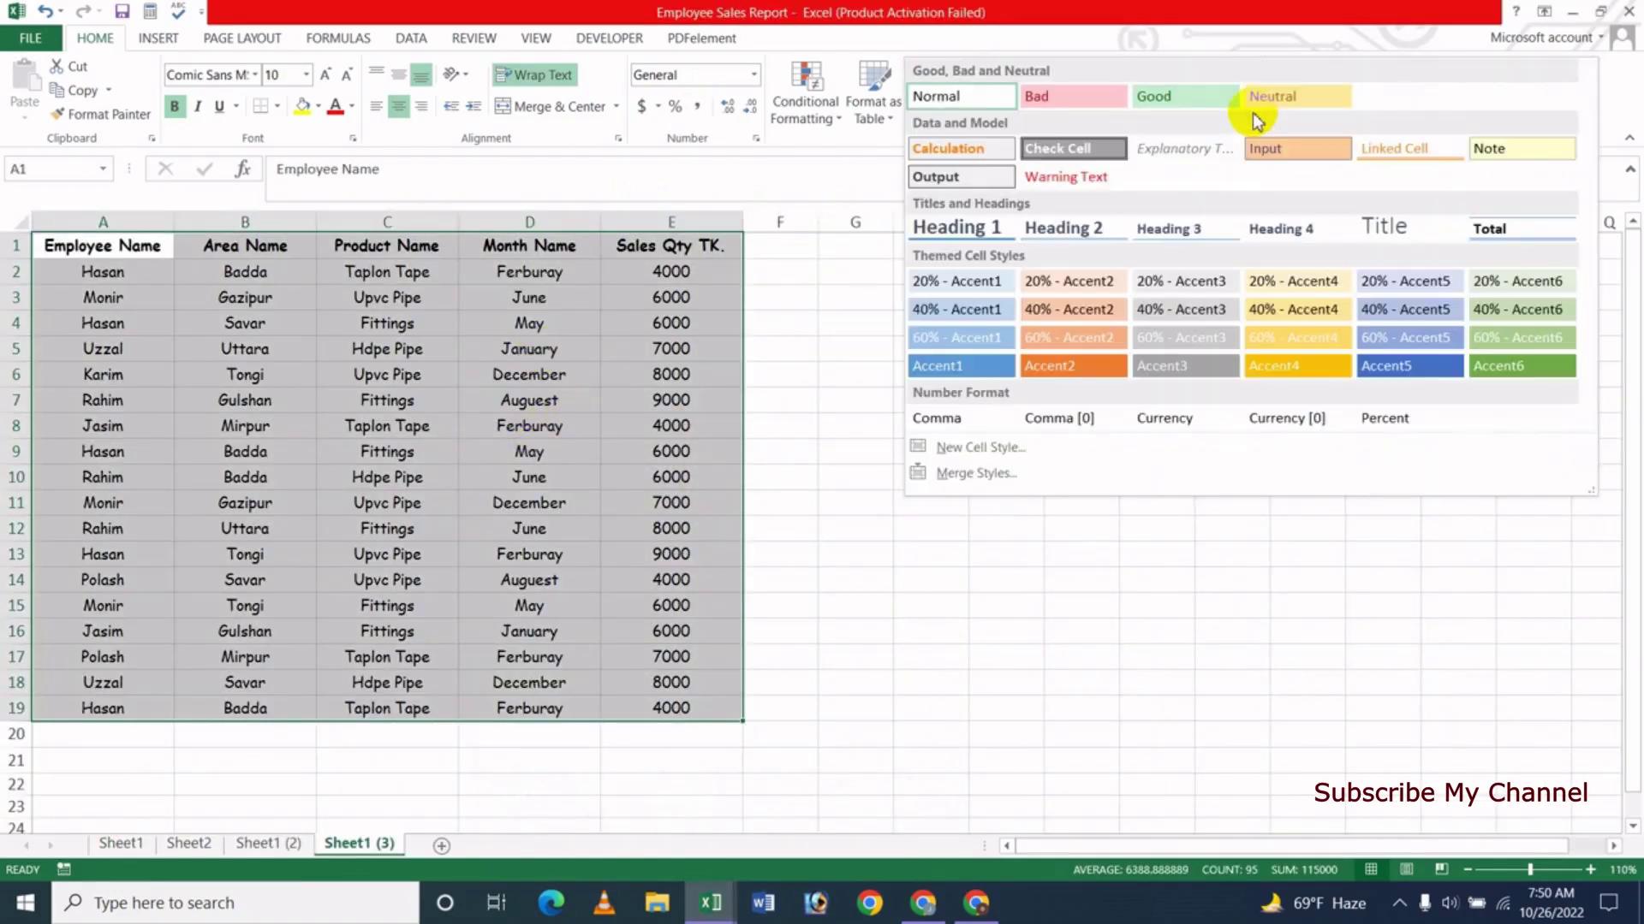
- Merge the cell styles from Monthly Sales Report.xlsx into this workbook
click(989, 473)
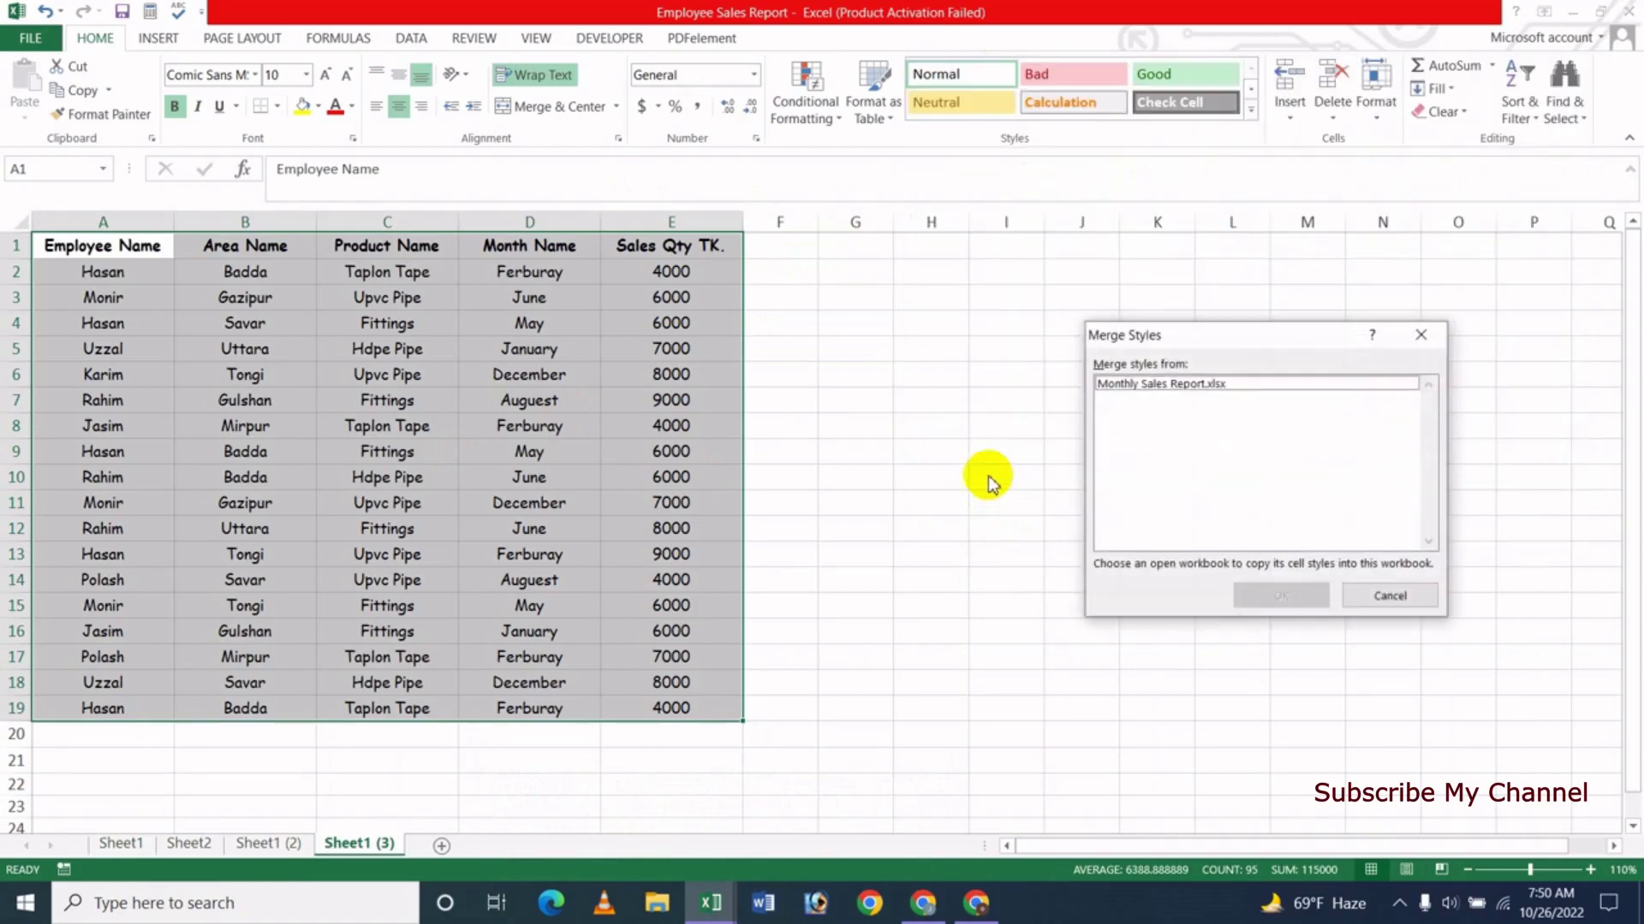
click(1161, 392)
click(1284, 597)
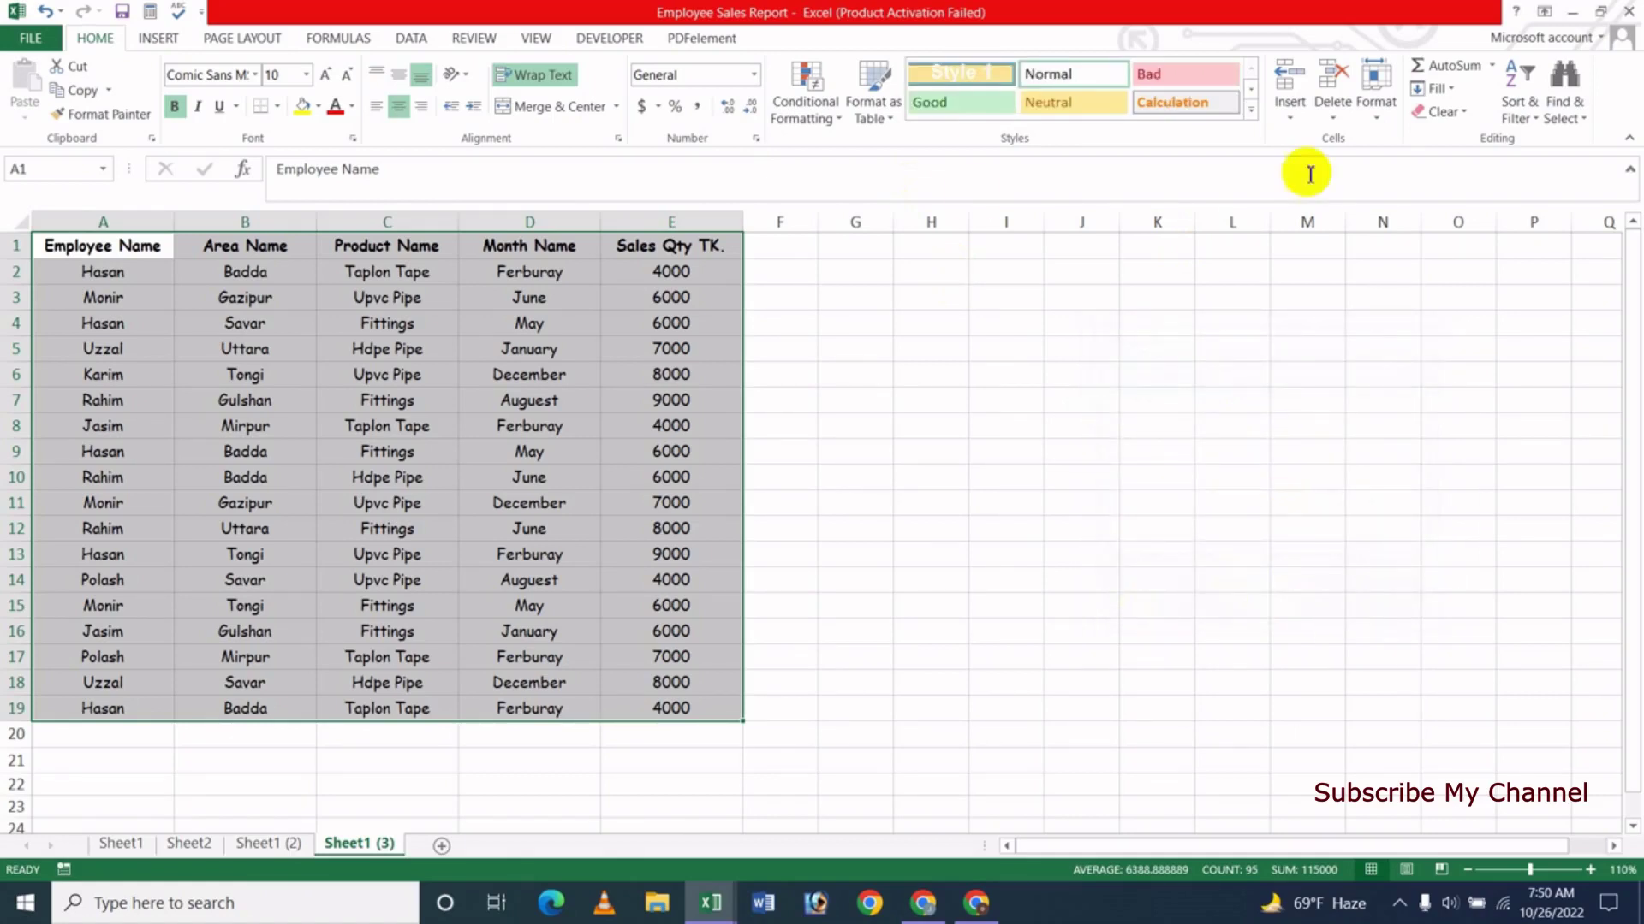
- Apply Style 1 to the employee table A1:E19 and compare with Monthly Sales Report
click(1252, 111)
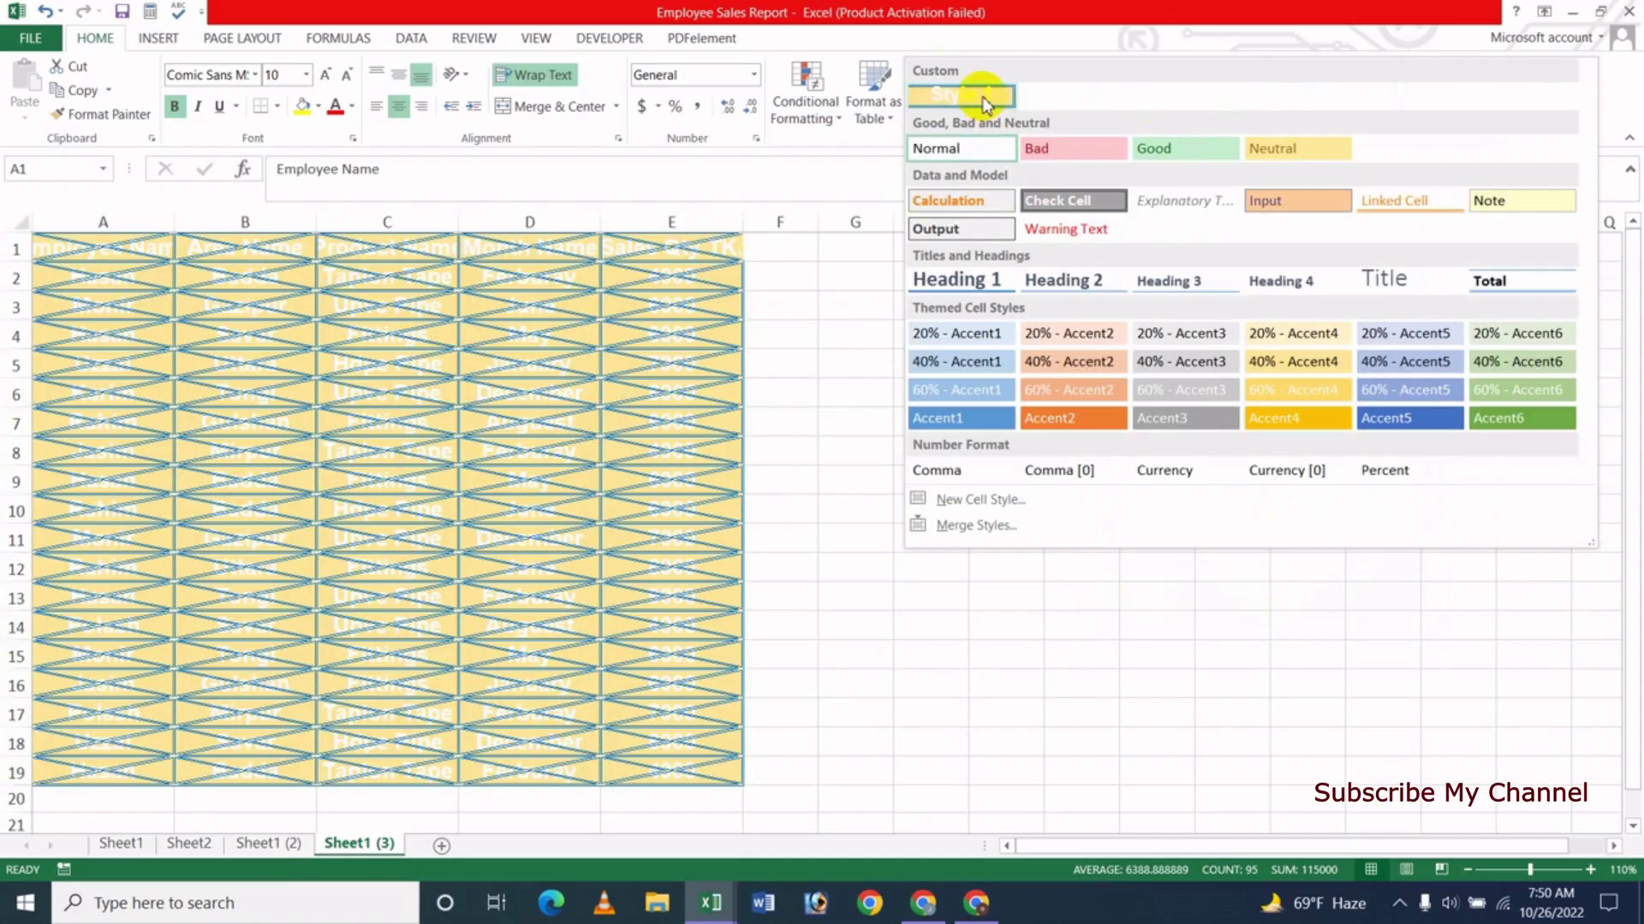
click(963, 94)
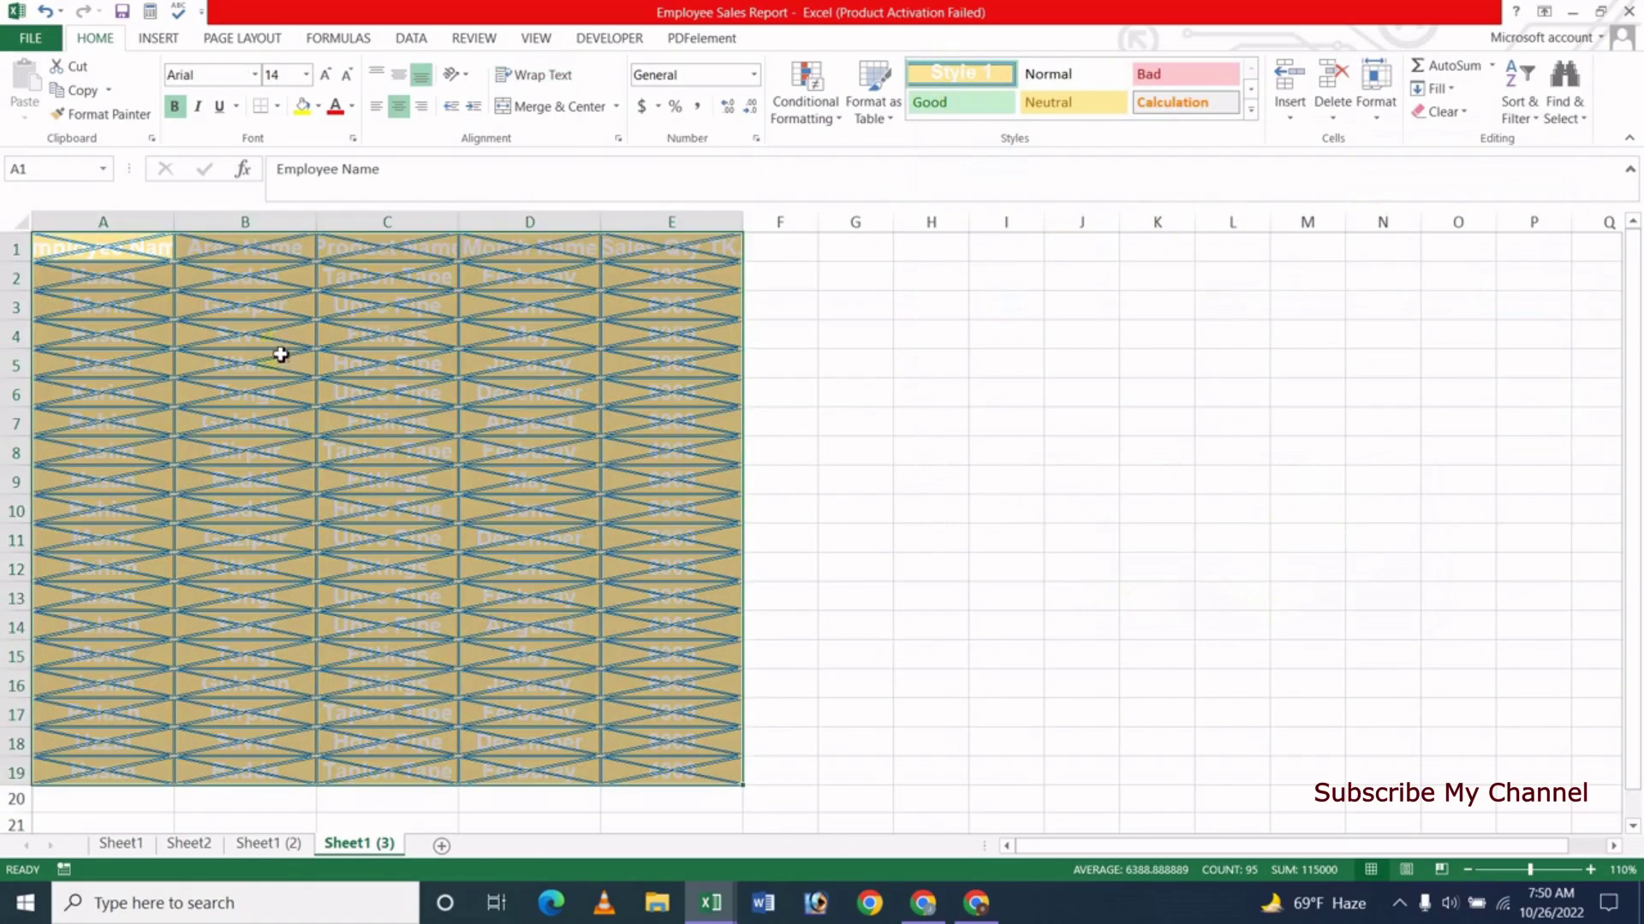
mouse_move(710, 902)
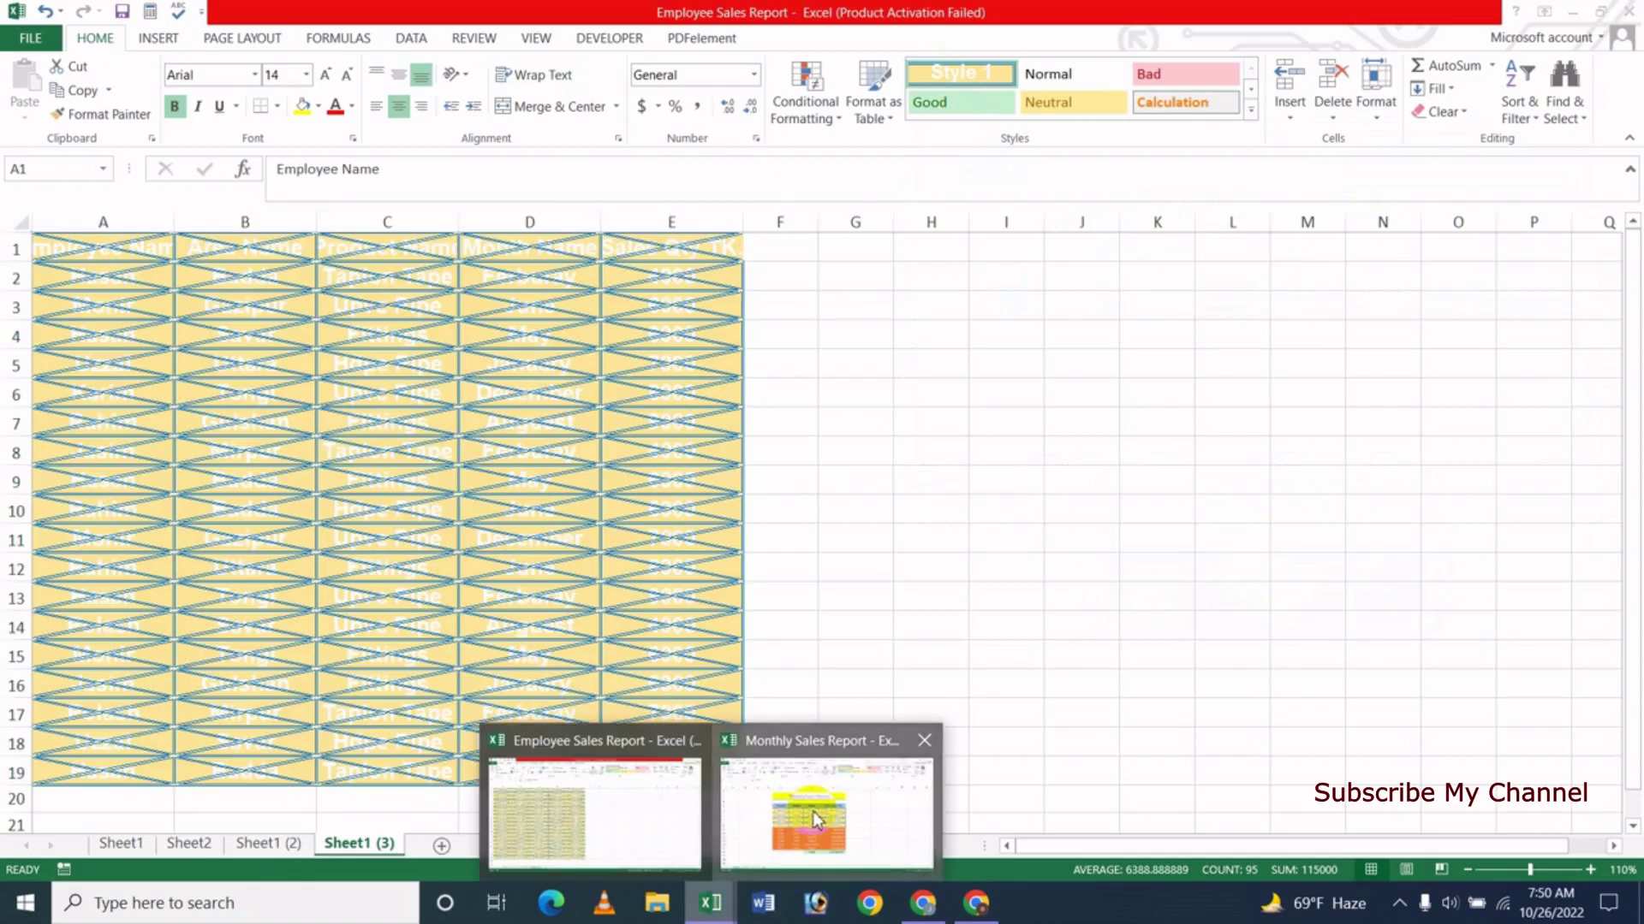
click(813, 810)
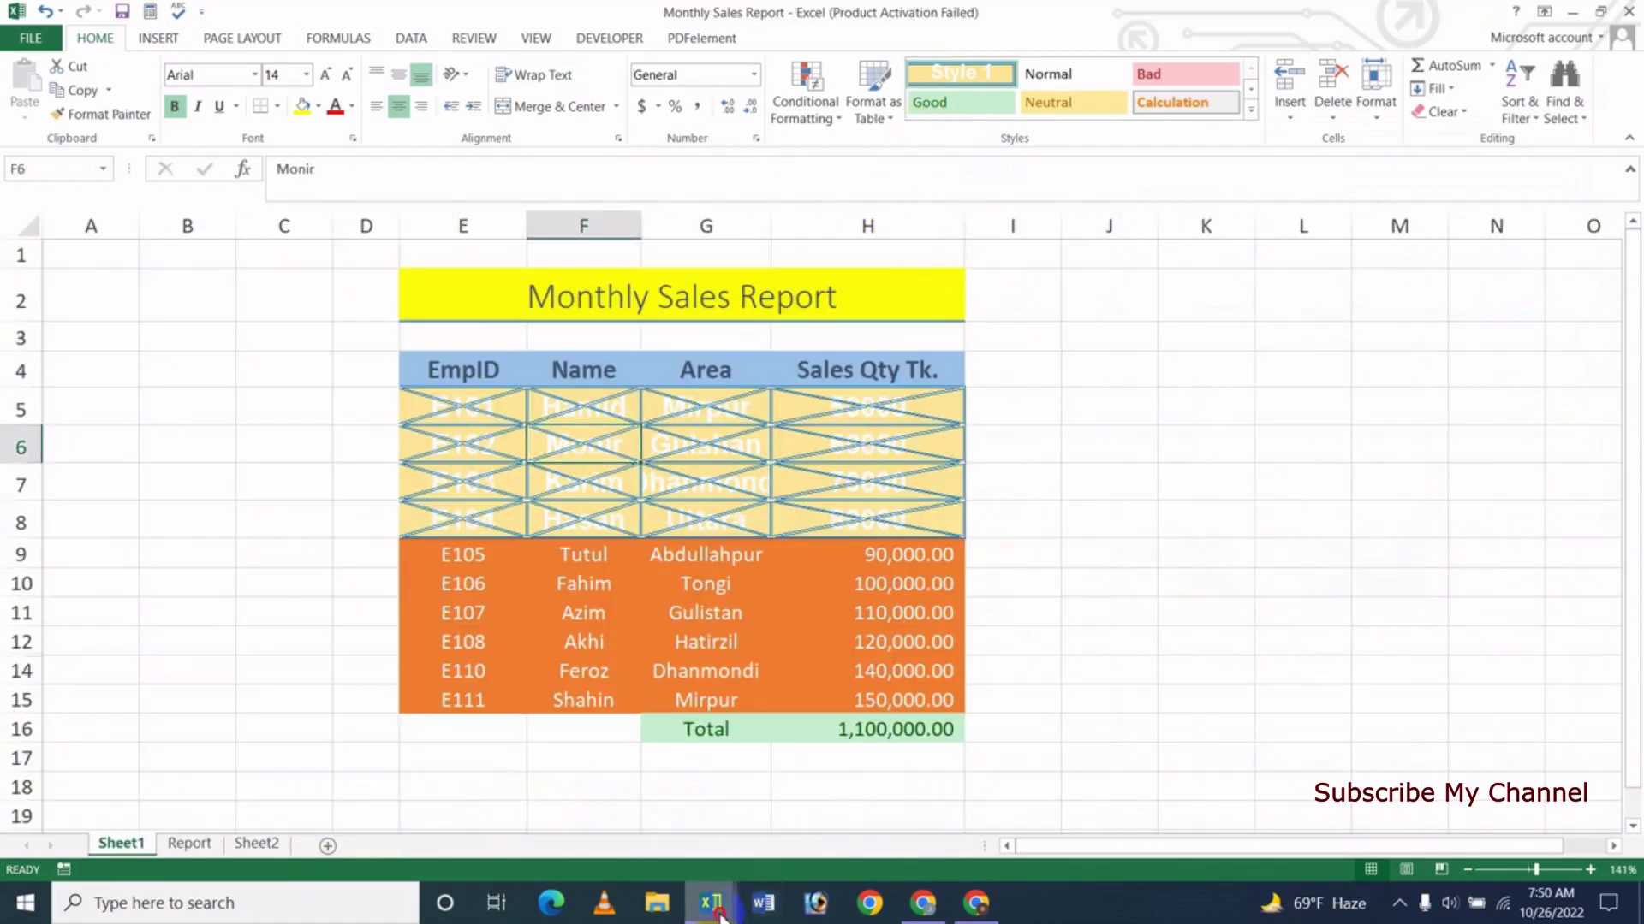
mouse_move(711, 902)
click(569, 798)
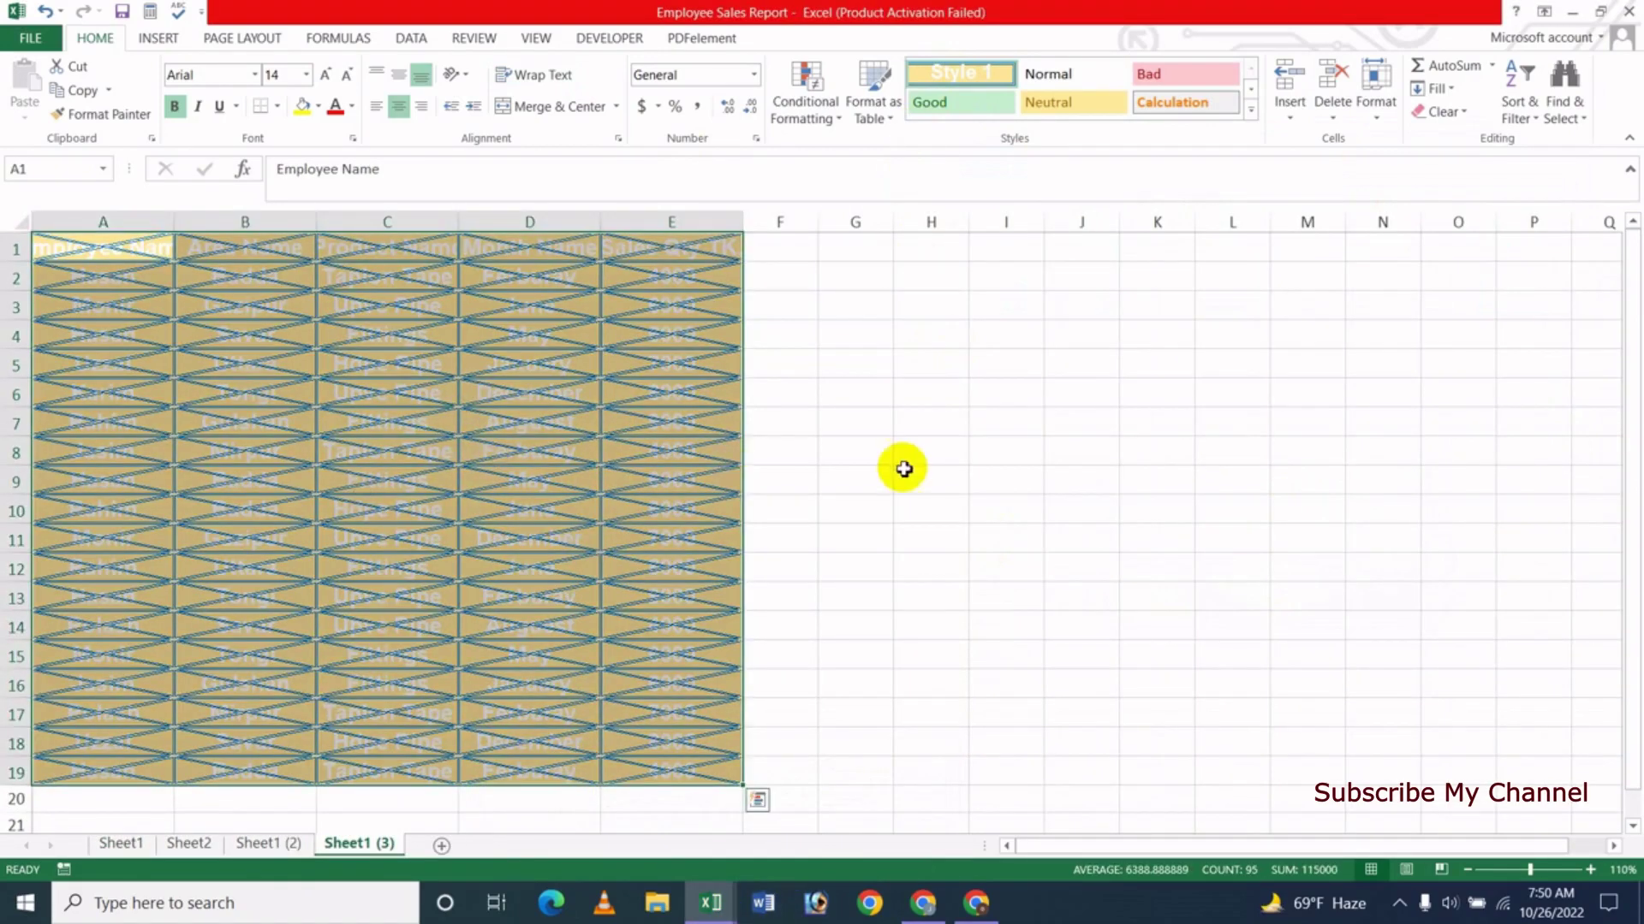
- Deselect the employee table and review its Style 1 formatting against the Cell Styles gallery
click(903, 469)
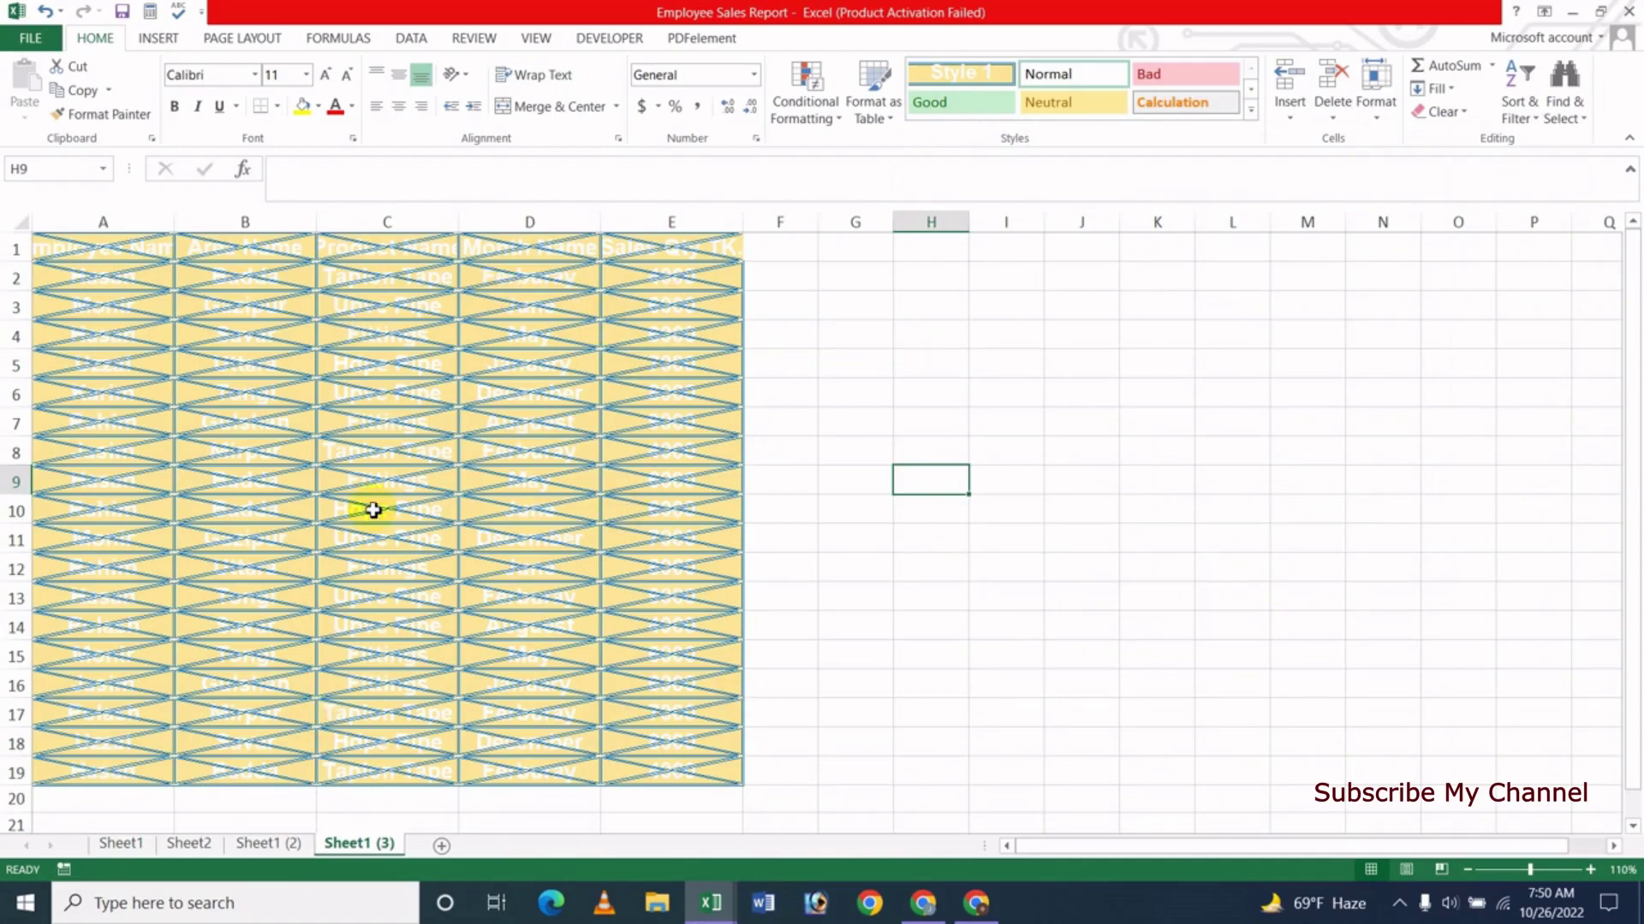
click(1251, 112)
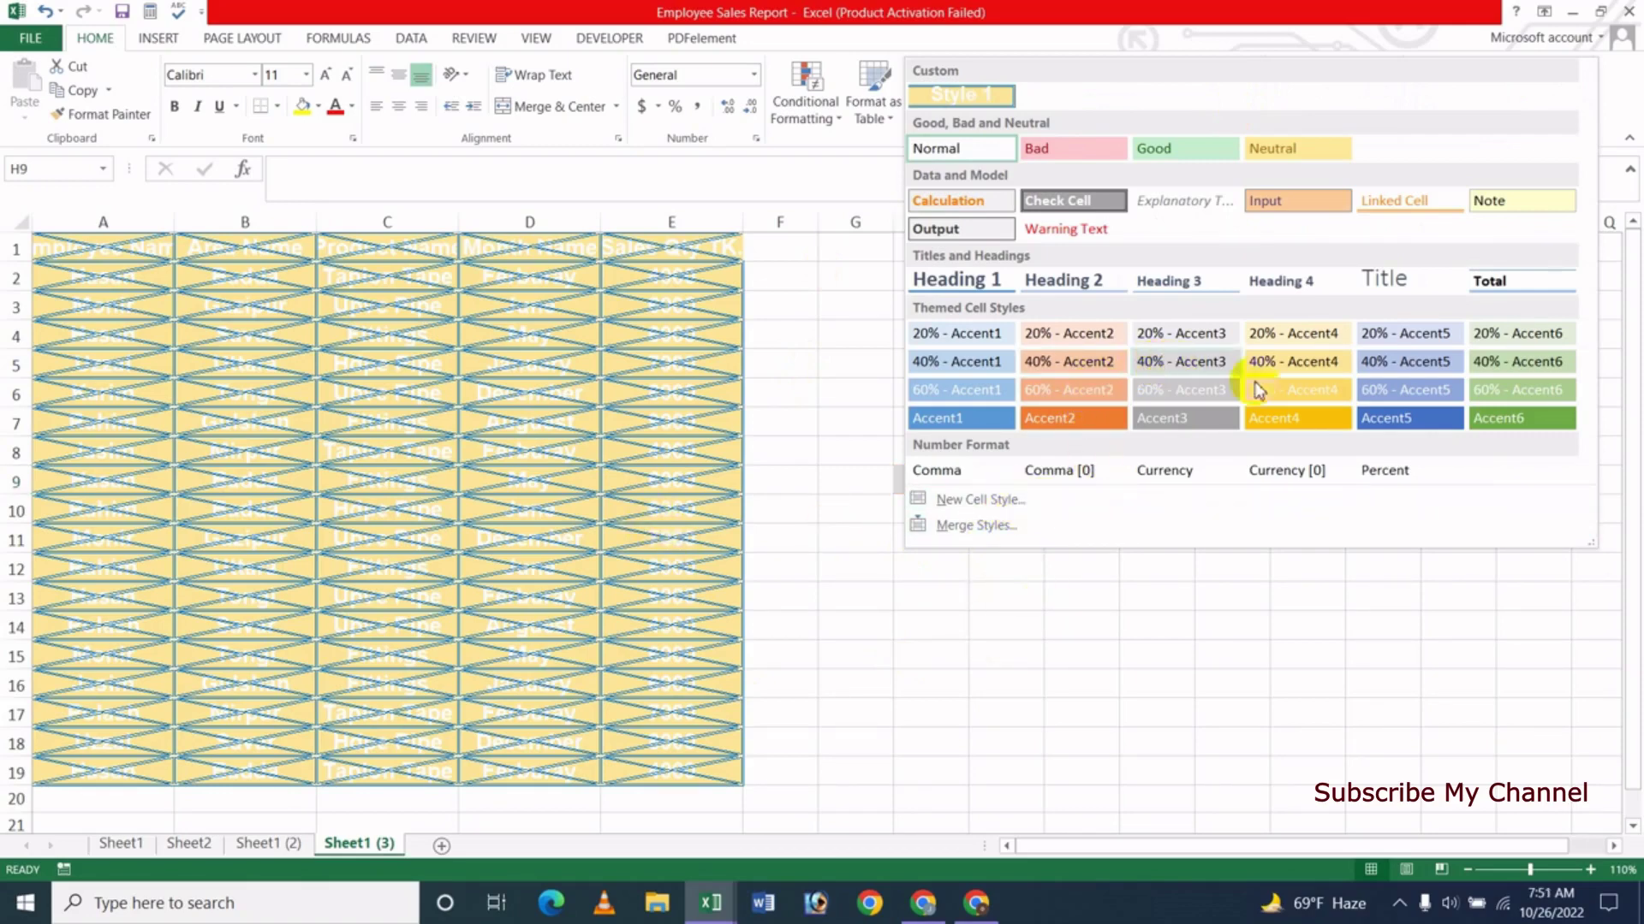
click(1023, 573)
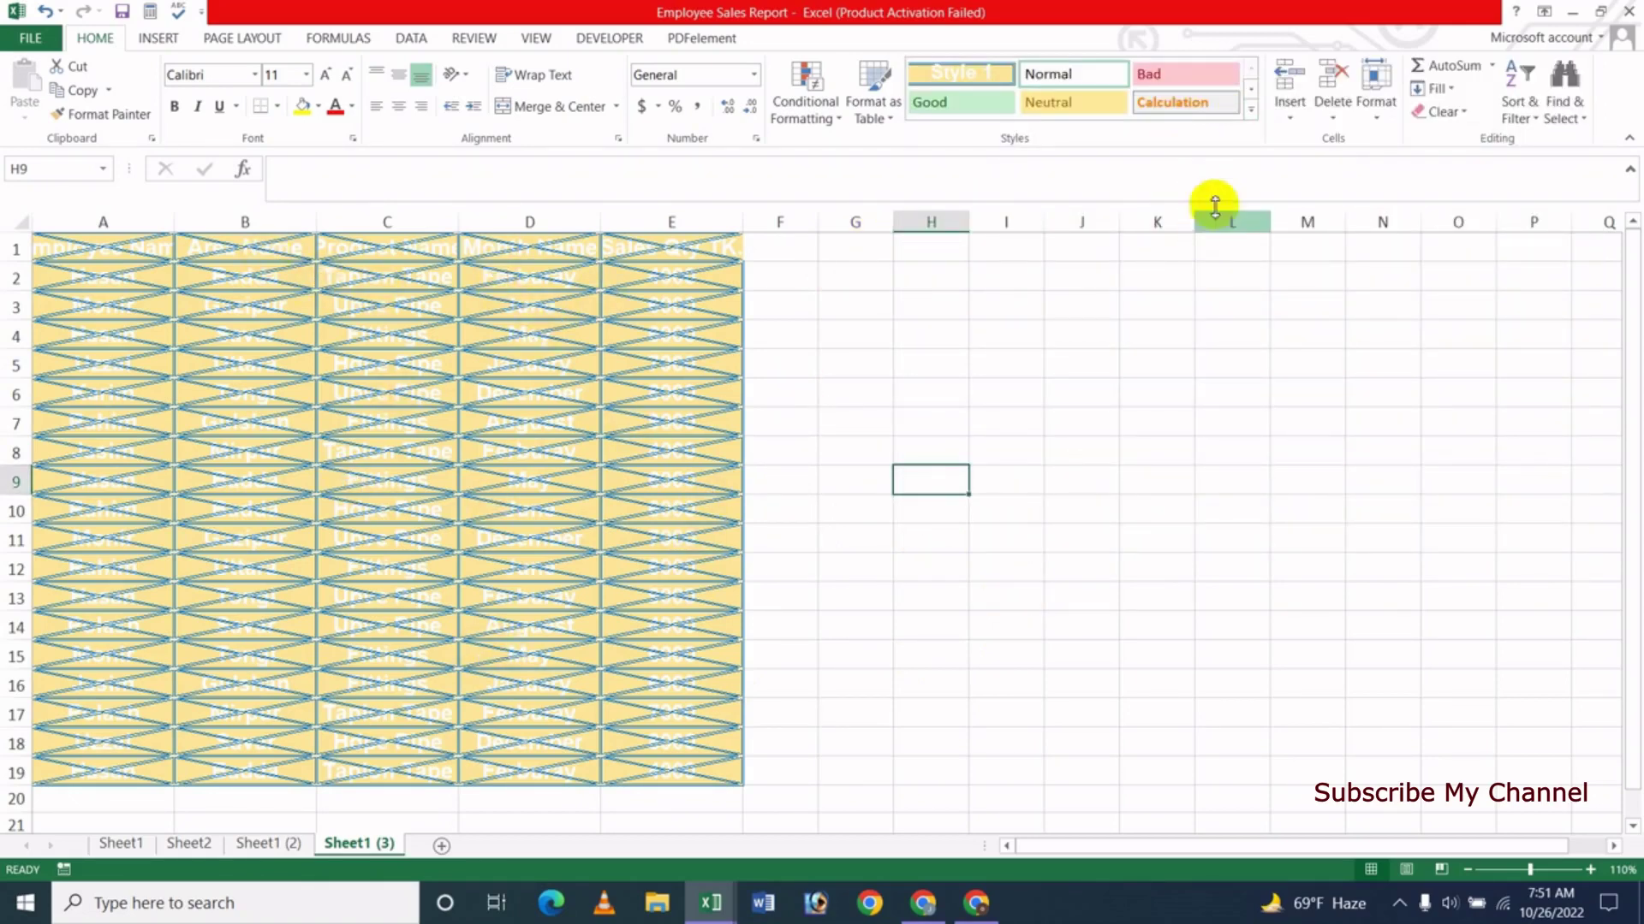
- Check the Cell Styles gallery once more, then show the JK Update Technology channel's Videos tab in Chrome
click(1250, 110)
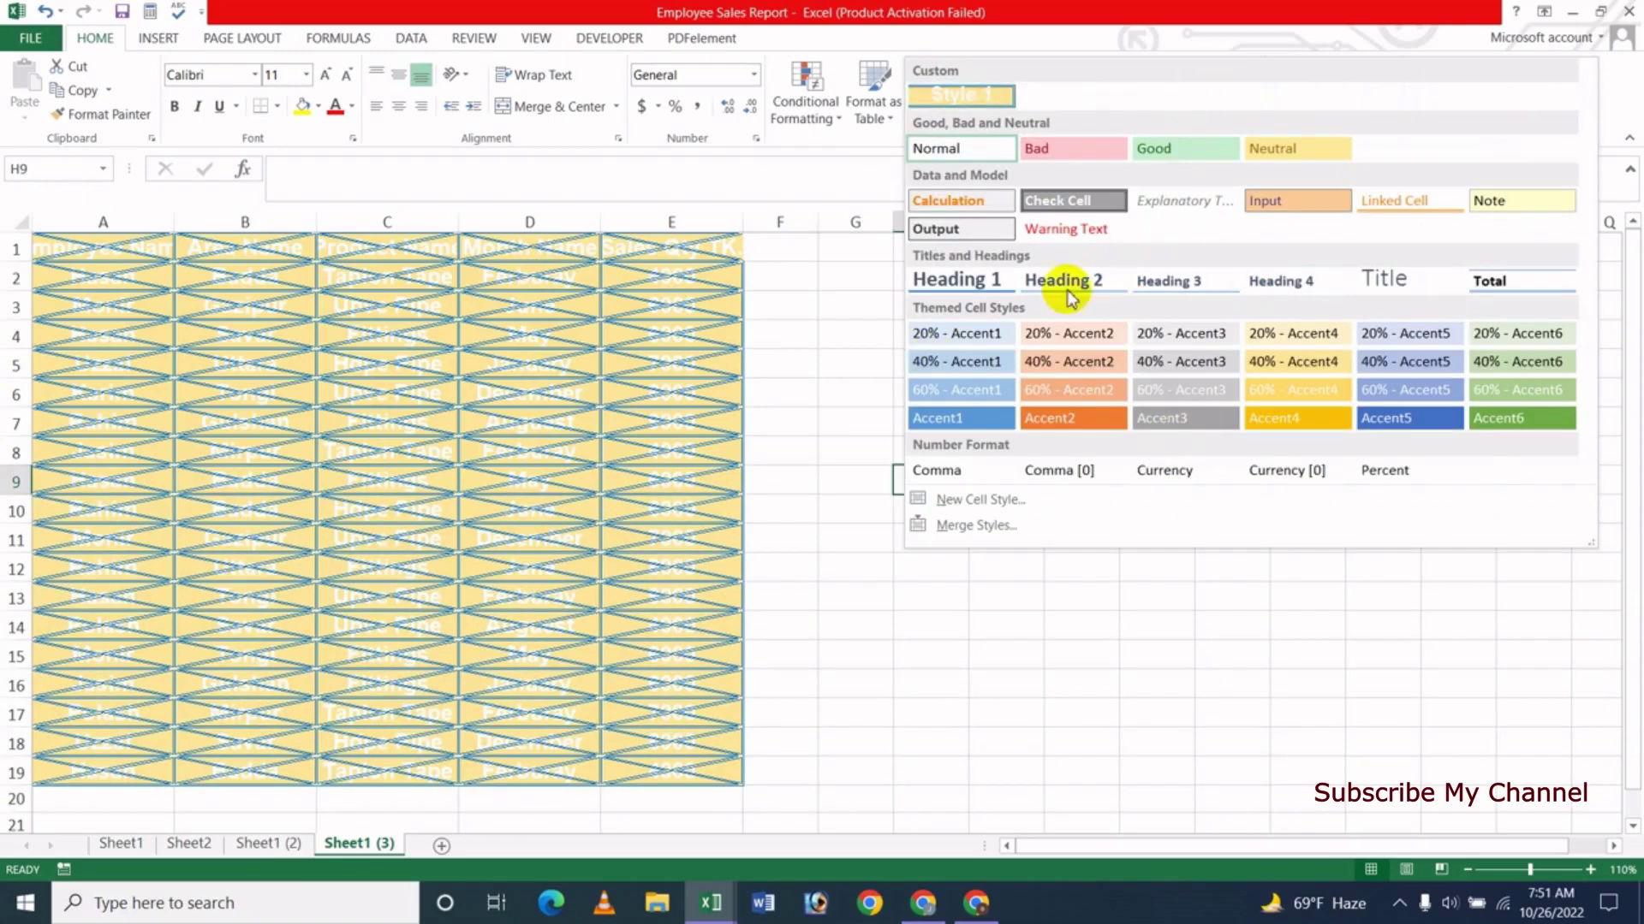
click(1057, 661)
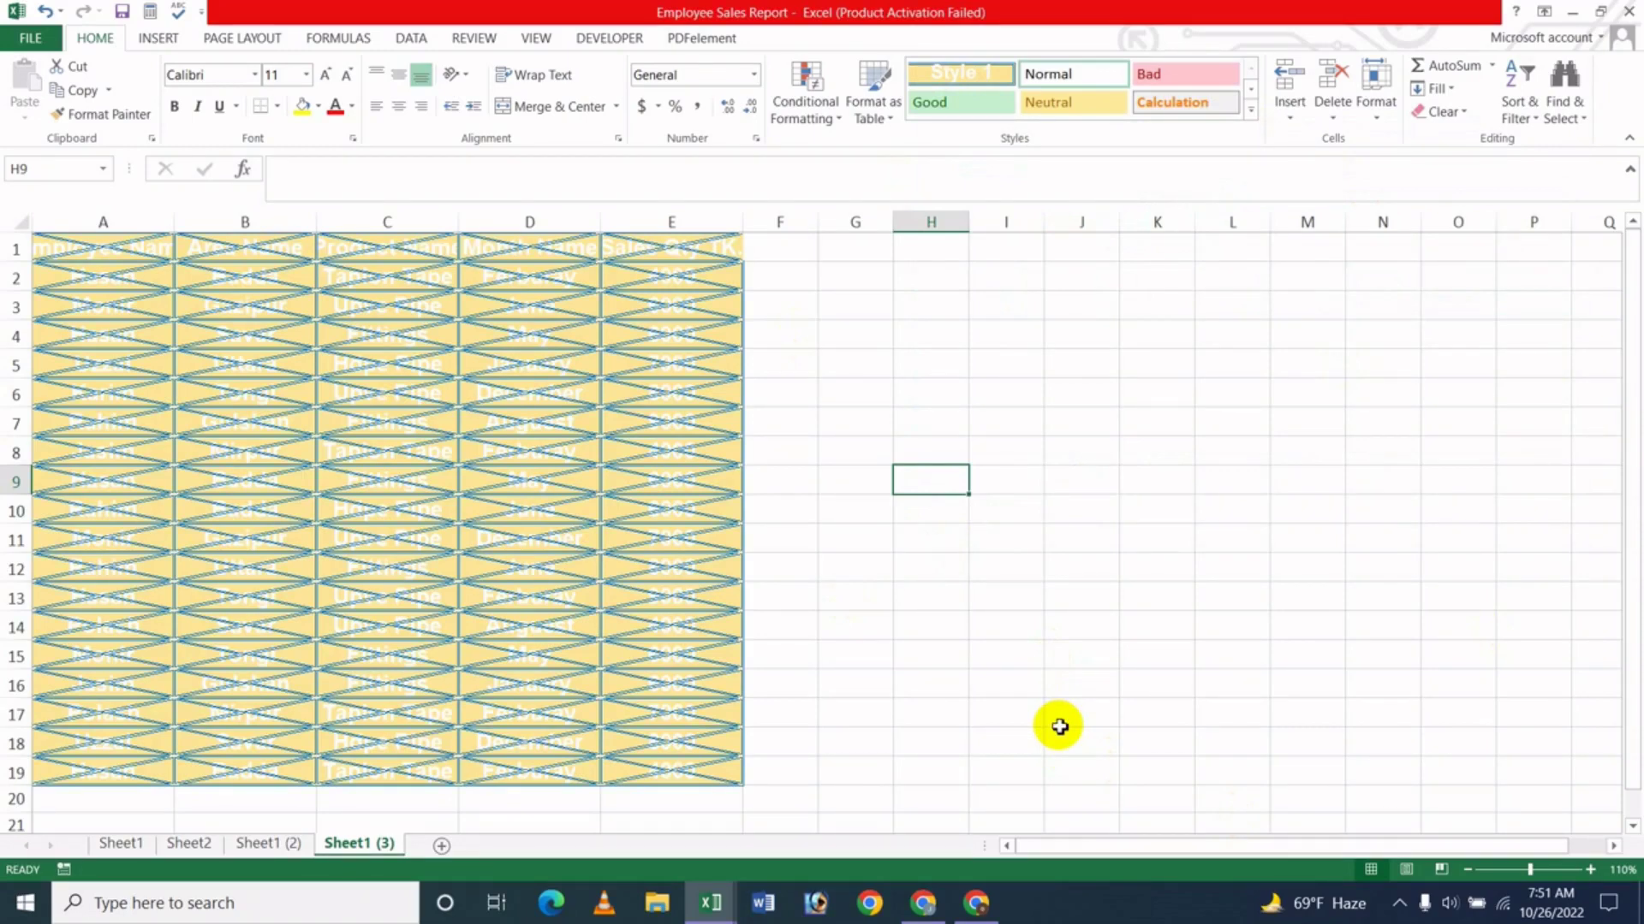
click(923, 903)
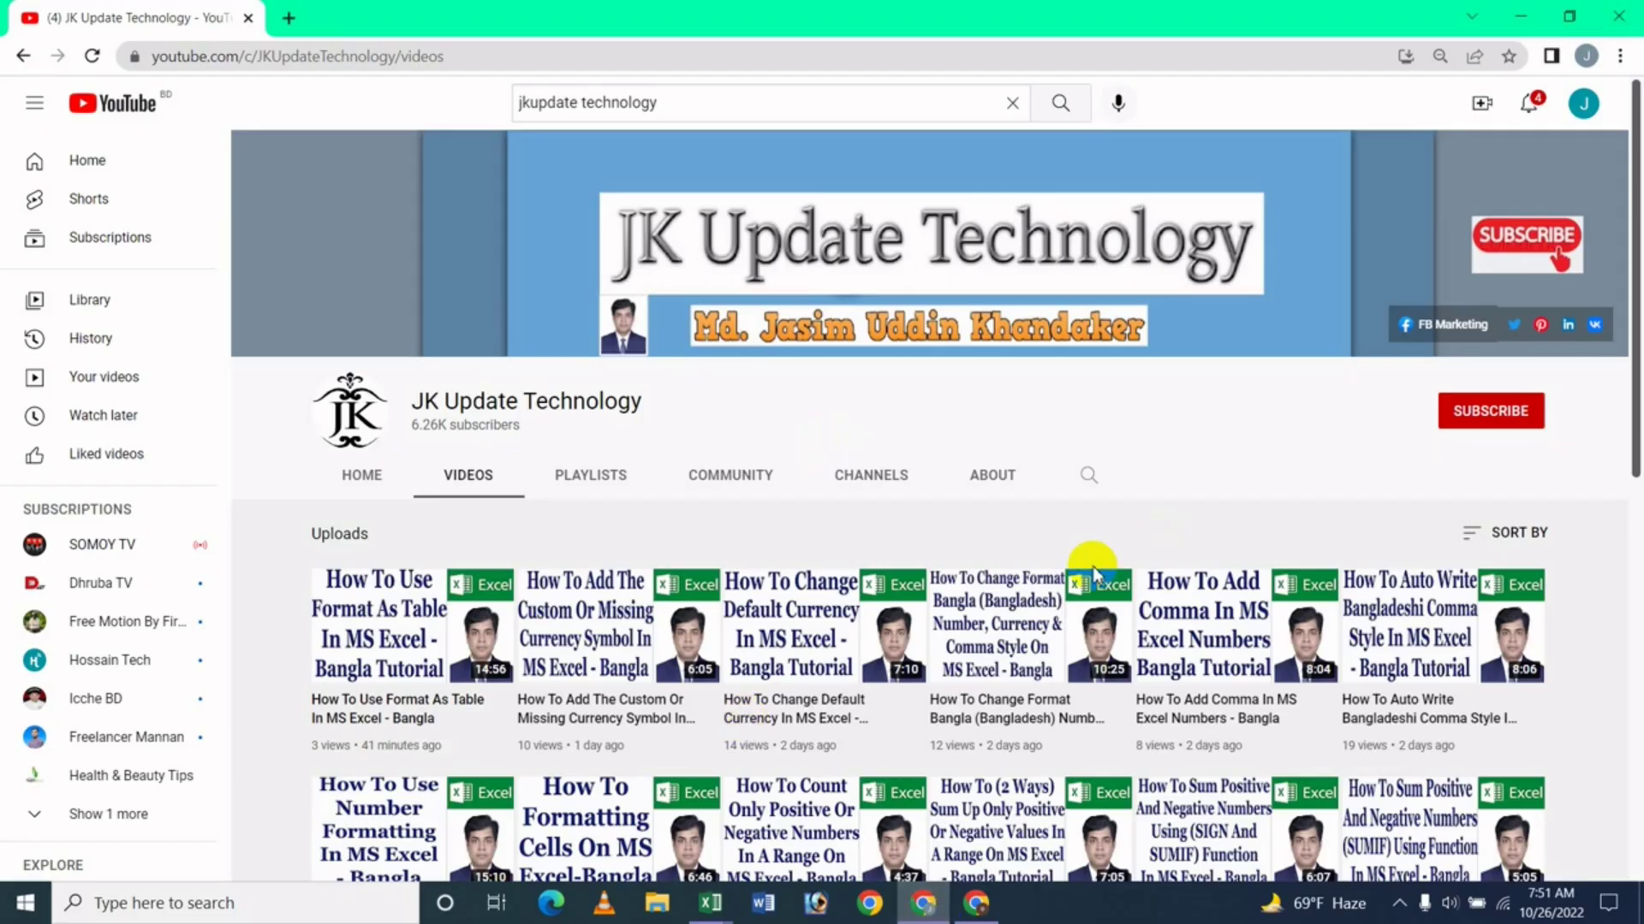